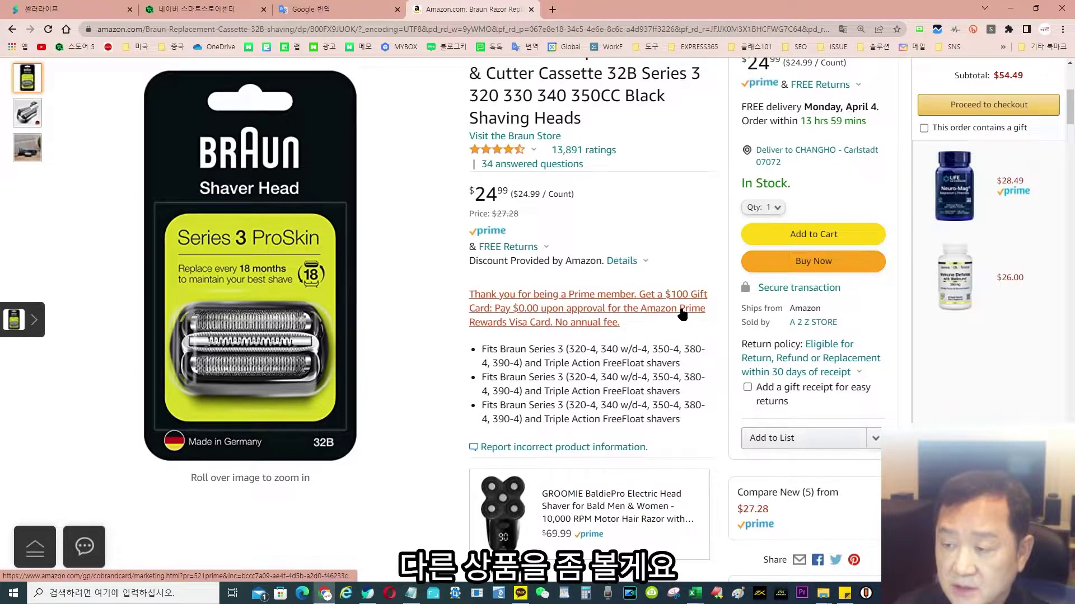
Step: Copy the dress's feature description from Amazon and replace the text under the Stripe Shirt photo with the "This basic swing tunic dress" paragraph
{"action": "scroll", "coordinate": [682, 311], "scroll_direction": "up", "scroll_amount": 10}
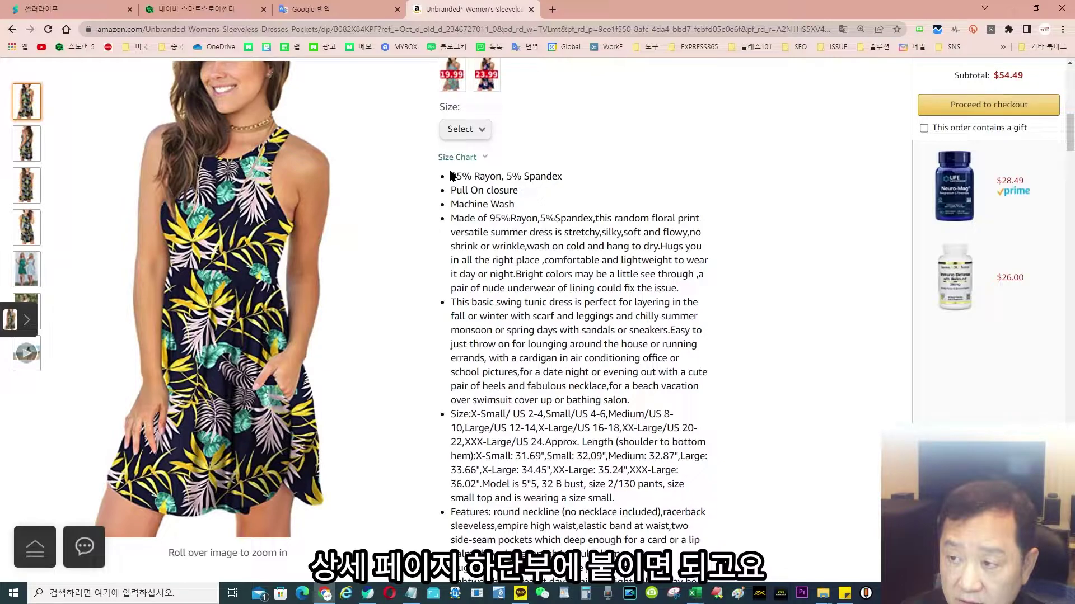
{"action": "left_click_drag", "start_coordinate": [451, 175], "coordinate": [661, 489]}
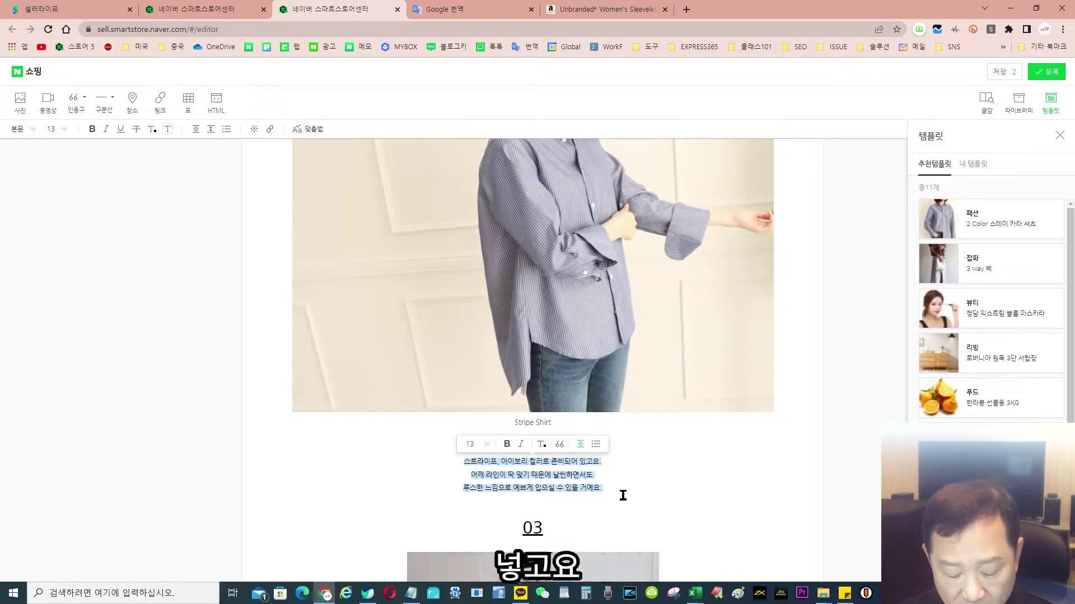
{"action": "type", "text": "This basic swing tunic dress is perfect for layering in the fall or winter with scarf and leggings and chilly summer monsoon or spring days with sandals or sneakers.Easy to just throw on for lounging around the house or running errands, with a cardigan in air conditioning office or school pictures,for a date night or evening out with a cute pair of heels and fabulous necklace,for a beach vacation over swimsuit cover up or bathing salon. Size:X-Small/ US 2-4,Small/US 4-6,Medium/US 8-10,Large/US 12-14,X-Large/US 16-18,XX-Large/US 20-22,XXX-Large/US 24.Approx. Length (shoulder to bottom hem):X-Small: 31.69\",Small: 32.09\",Medium: 32.87\",Large: 33.66\",X-Large: 34.45\",XX-Large: 35.24\",XXX-Large: 36.02\".Model is 5\"5, 32 B bust, size 2/130 pants, size small top and is wearing a size small."}
{"action": "left_click_drag", "start_coordinate": [278, 452], "coordinate": [672, 478]}
Step: Replace the text in the SIZE section with the dress's size information, from X-Small to XXX-Large
{"action": "scroll", "coordinate": [561, 435], "scroll_direction": "down", "scroll_amount": 10}
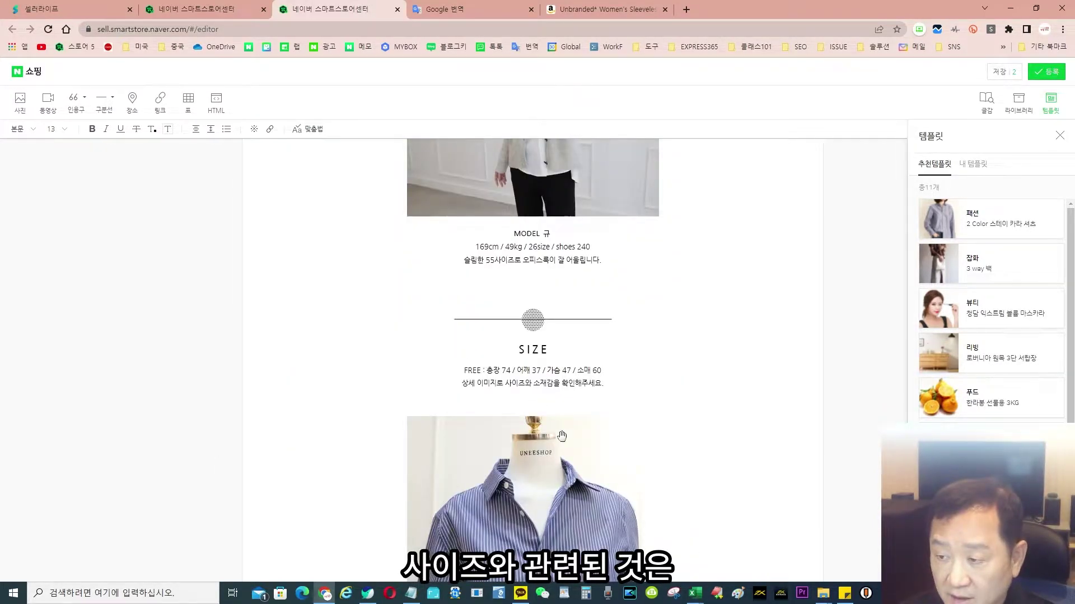
{"action": "left_click_drag", "start_coordinate": [462, 367], "coordinate": [622, 389]}
{"action": "key", "text": "ctrl+v"}
Step: Copy the English material and care description above section 01 and translate it into Japanese in Google Translate
{"action": "scroll", "coordinate": [680, 403], "scroll_direction": "up", "scroll_amount": 20}
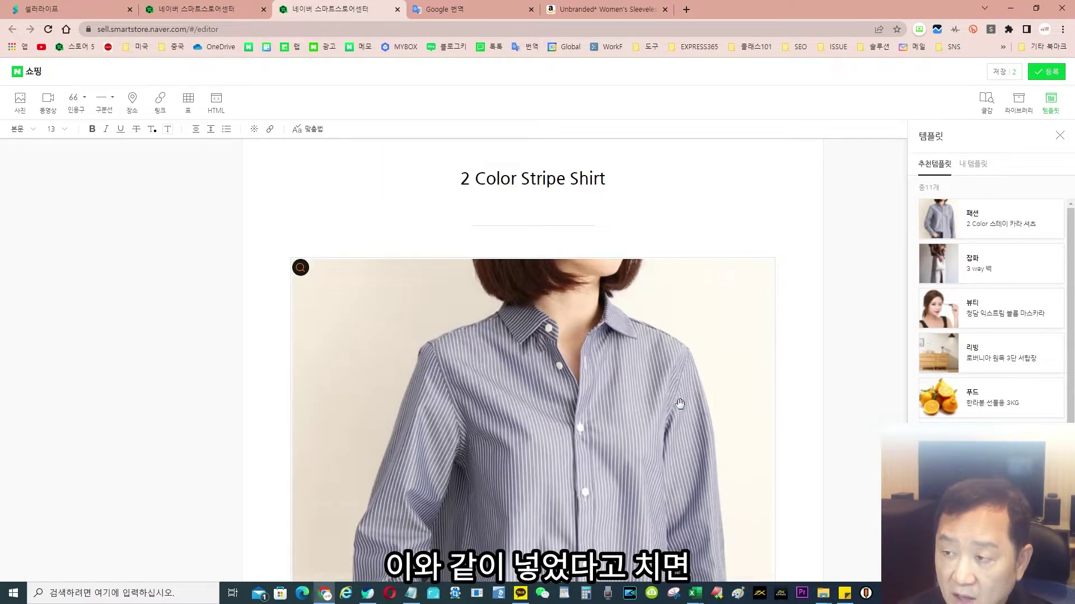
{"action": "scroll", "coordinate": [553, 326], "scroll_direction": "down", "scroll_amount": 6}
{"action": "scroll", "coordinate": [553, 326], "scroll_direction": "down", "scroll_amount": 5}
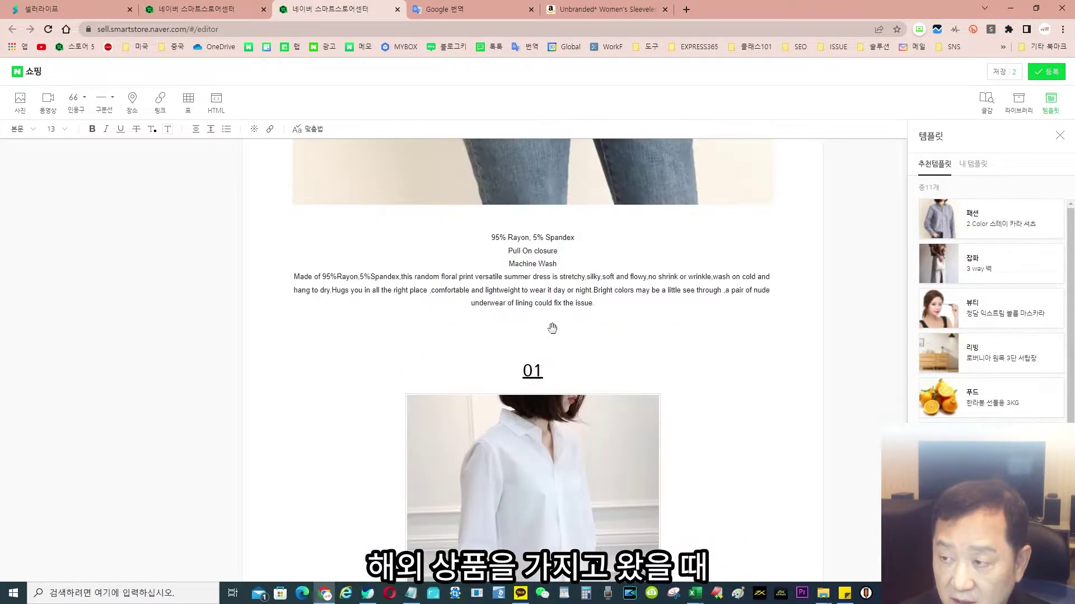
{"action": "scroll", "coordinate": [552, 329], "scroll_direction": "up", "scroll_amount": 2}
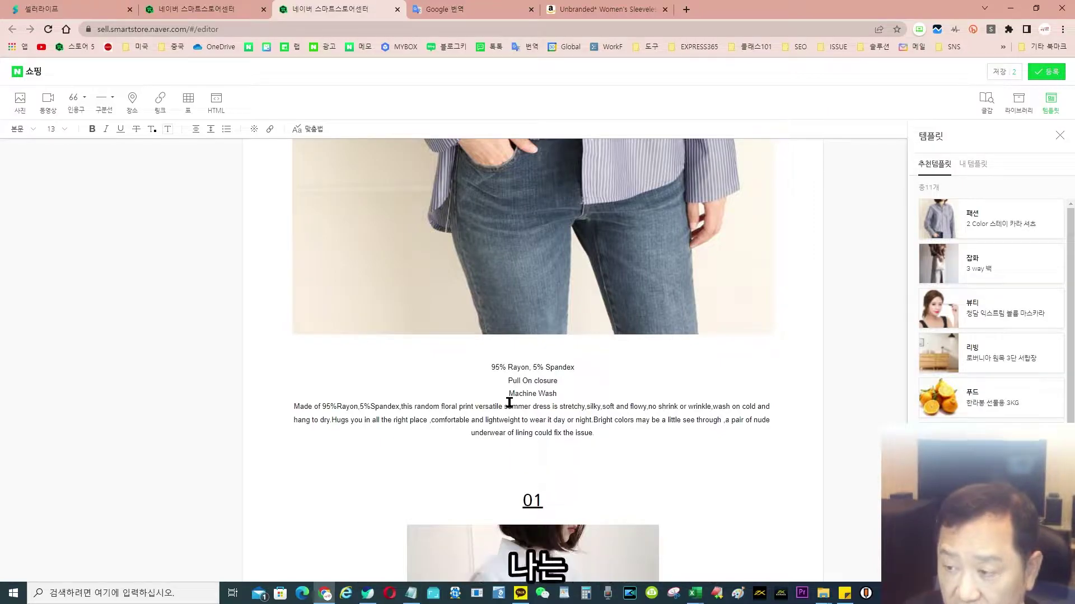
{"action": "left_click_drag", "start_coordinate": [492, 369], "coordinate": [607, 435]}
{"action": "key", "text": "ctrl+c"}
{"action": "left_click", "coordinate": [462, 14]}
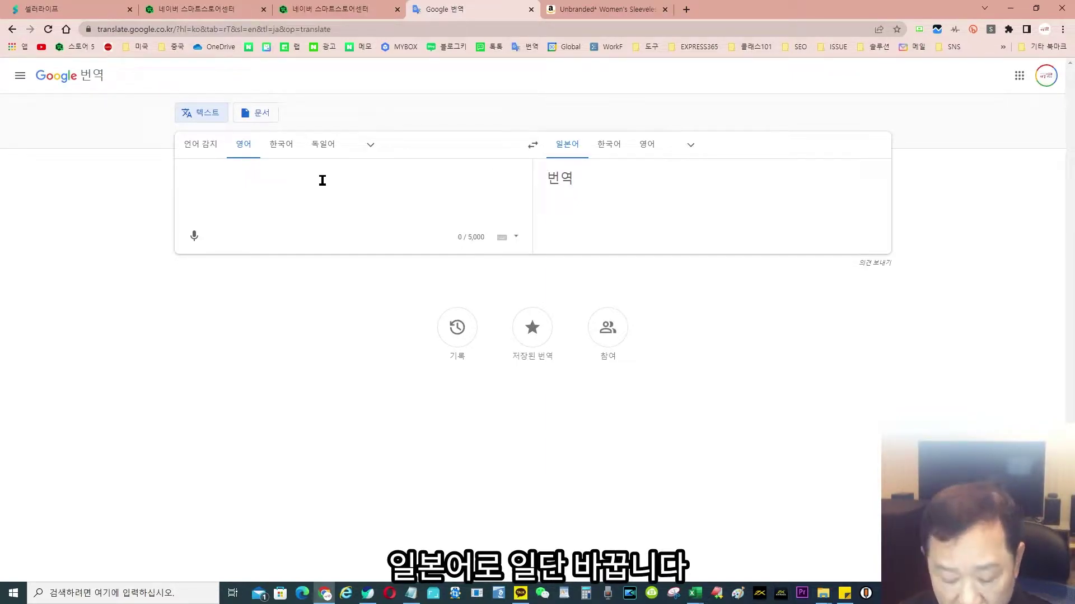
{"action": "key", "text": "ctrl+v"}
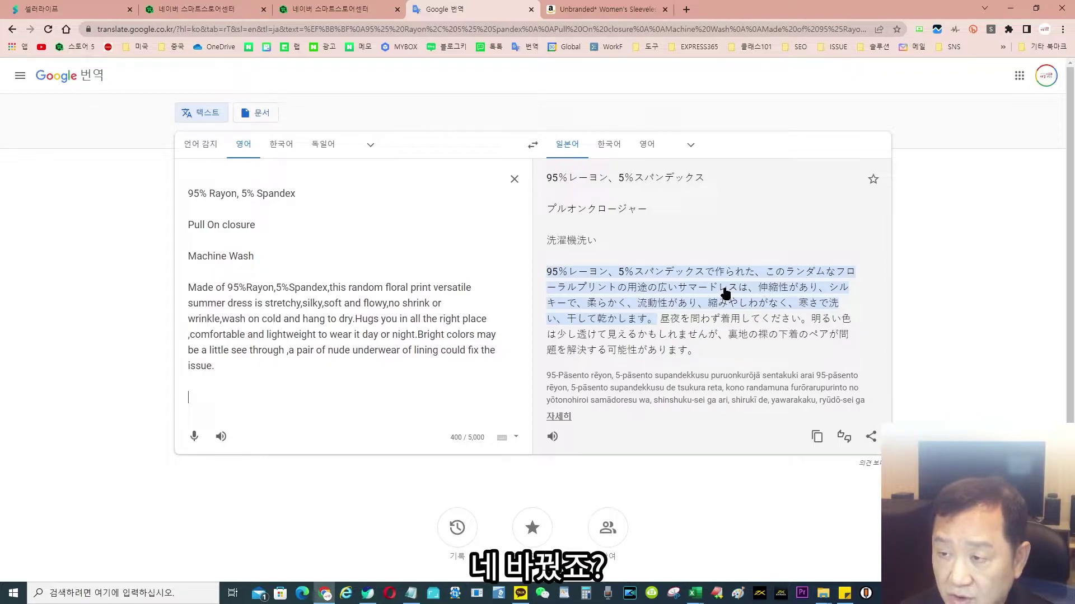
Step: Make the Japanese translation the source text, translate it into Korean and copy the result
{"action": "left_click", "coordinate": [533, 145]}
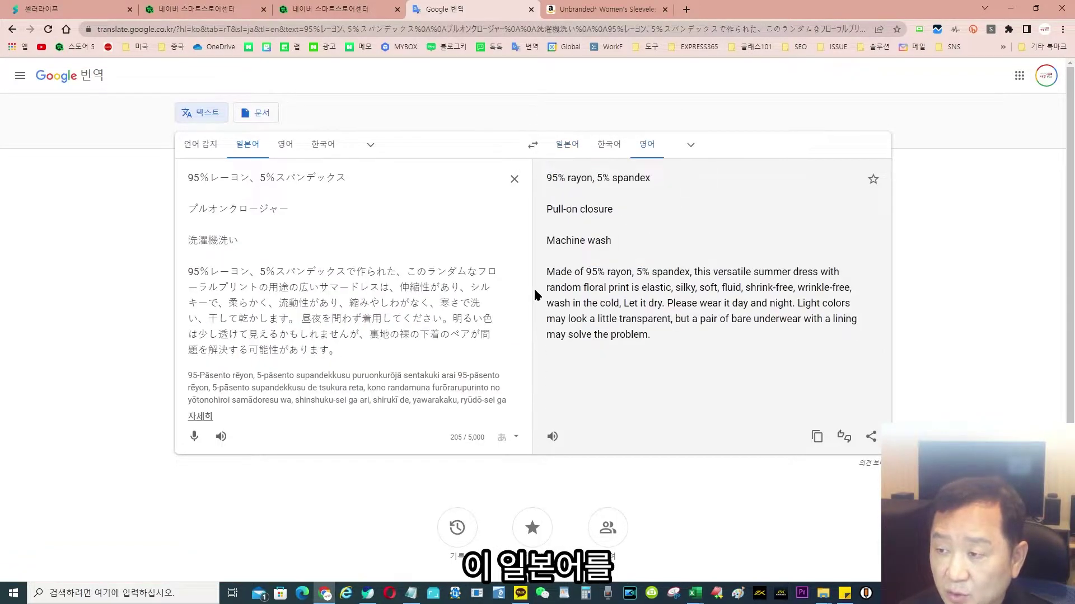
{"action": "left_click", "coordinate": [611, 147]}
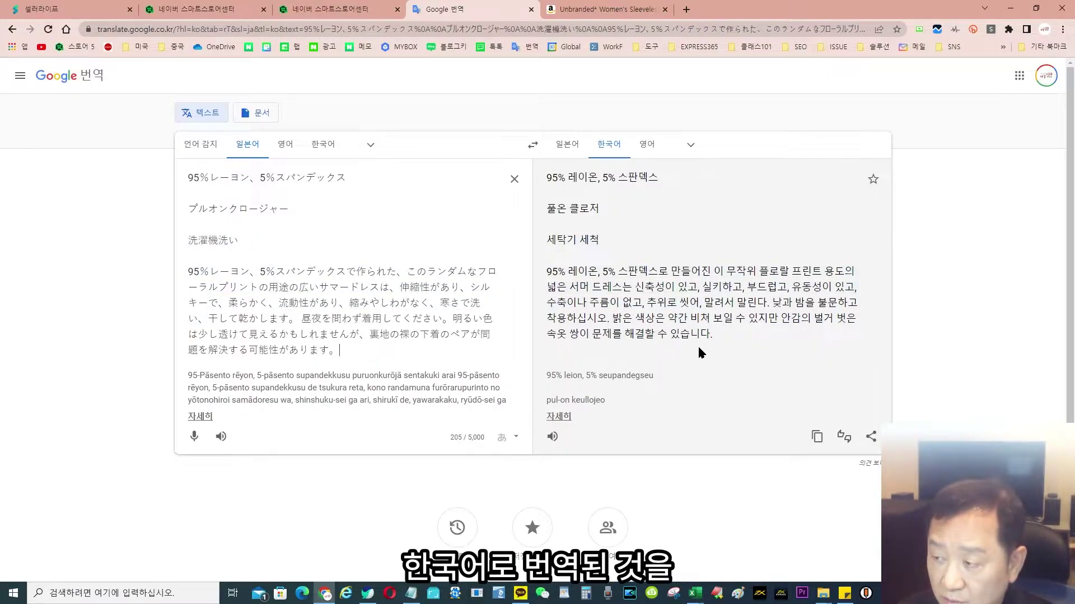
{"action": "left_click", "coordinate": [816, 436]}
Step: Paste the Korean translation below the English material and care description in the Smart Store editor
{"action": "left_click", "coordinate": [342, 11]}
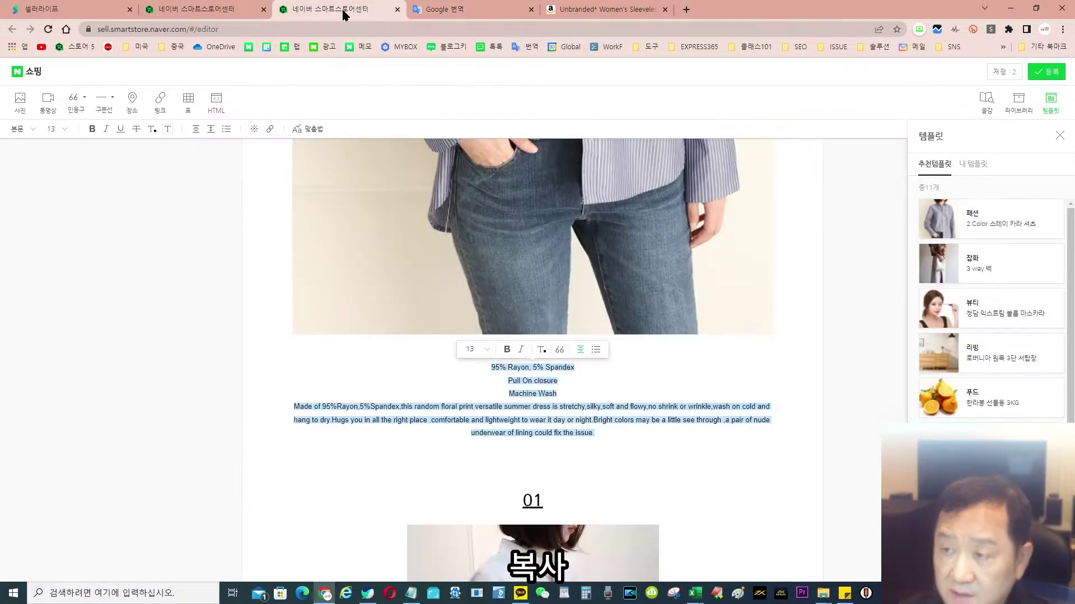
{"action": "left_click", "coordinate": [618, 434]}
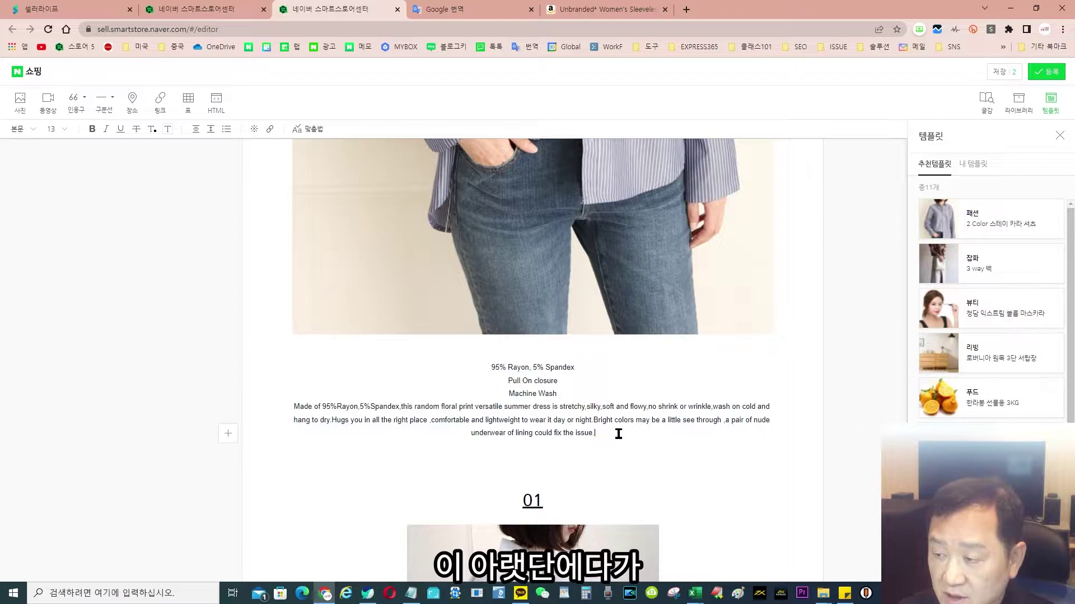
{"action": "key", "text": "ctrl+v"}
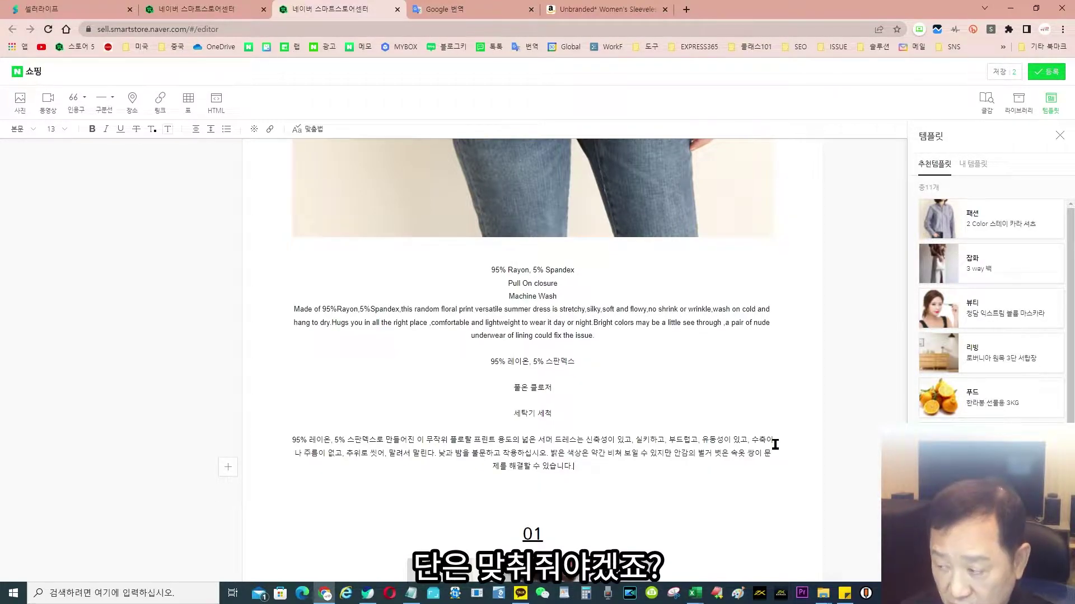
Step: Show the detail page in the mobile layout and reword the end of the last Korean description sentence to "있어요."
{"action": "scroll", "coordinate": [849, 403], "scroll_direction": "down", "scroll_amount": 15}
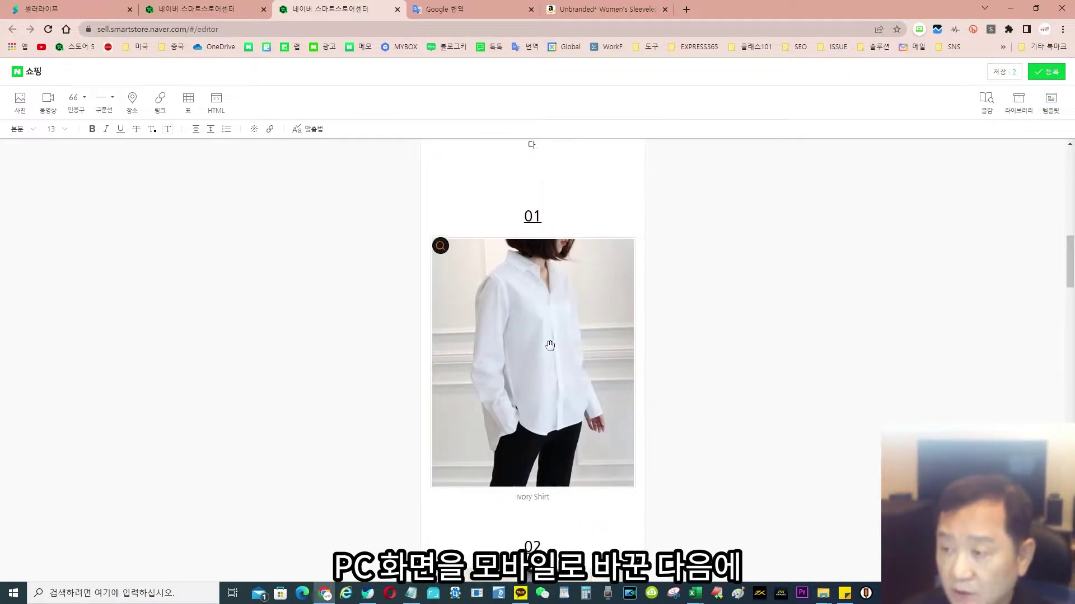
{"action": "scroll", "coordinate": [551, 345], "scroll_direction": "down", "scroll_amount": 10}
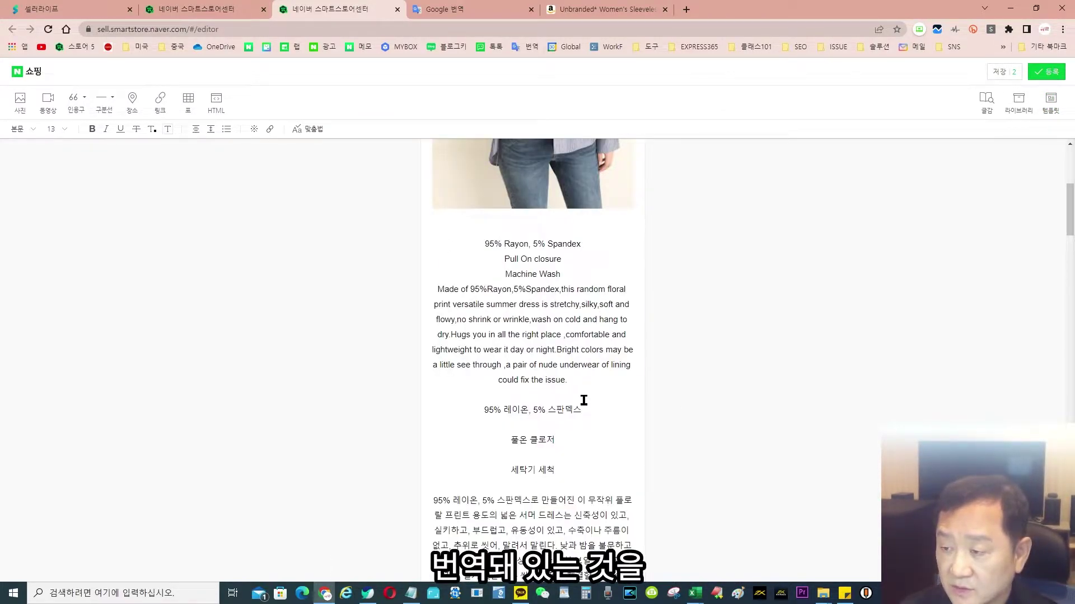
{"action": "scroll", "coordinate": [582, 401], "scroll_direction": "down", "scroll_amount": 2}
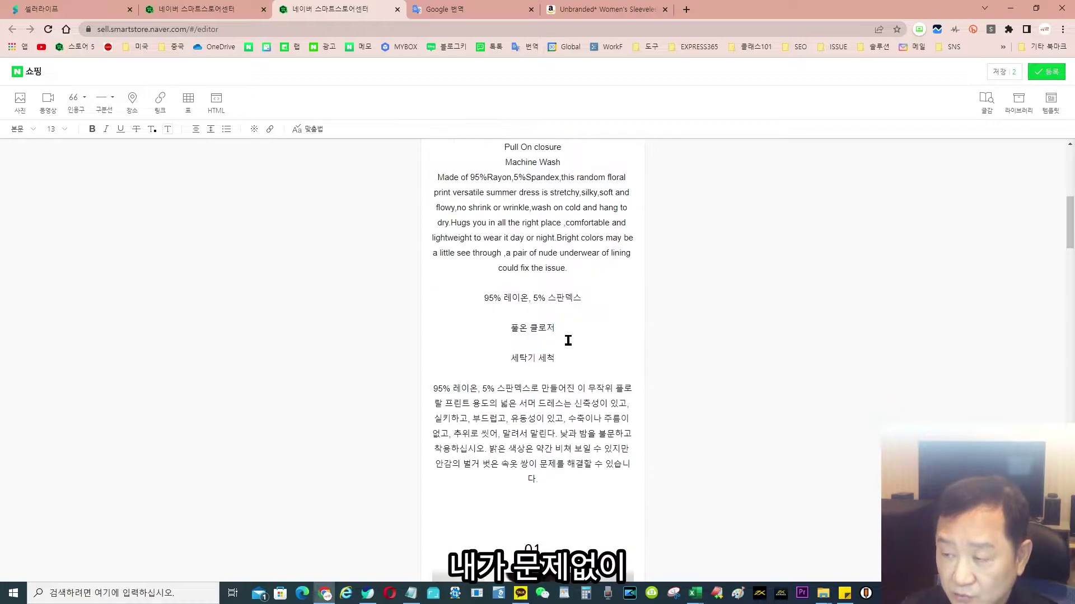
{"action": "left_click", "coordinate": [530, 485]}
{"action": "key", "text": "BackSpace"}
{"action": "key", "text": "BackSpace"}
{"action": "key", "text": "BackSpace"}
{"action": "key", "text": "BackSpace"}
{"action": "type", "text": "어요."}
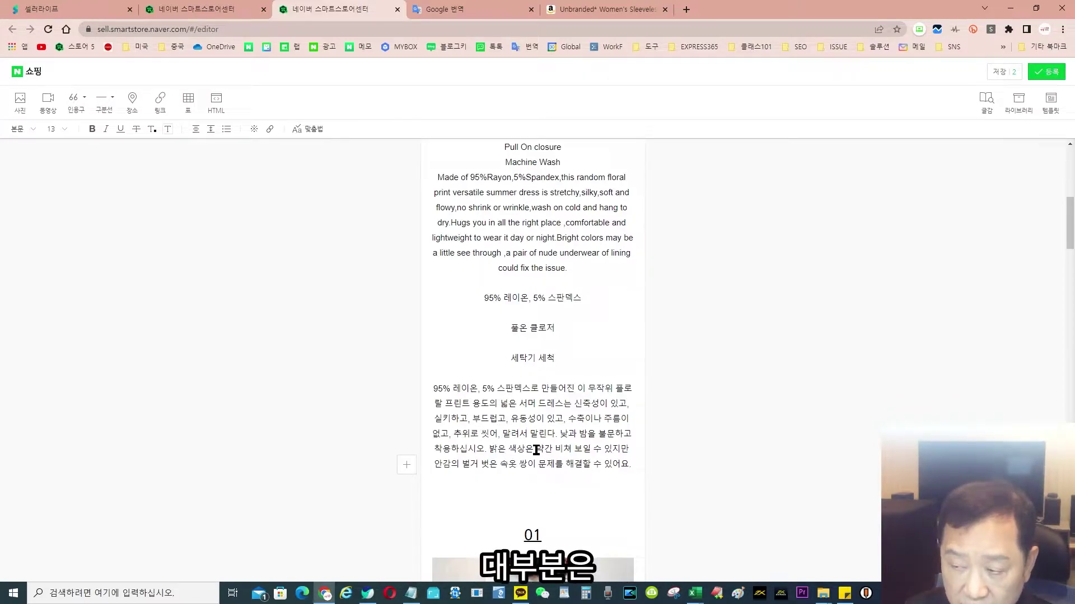
{"action": "left_click", "coordinate": [630, 468]}
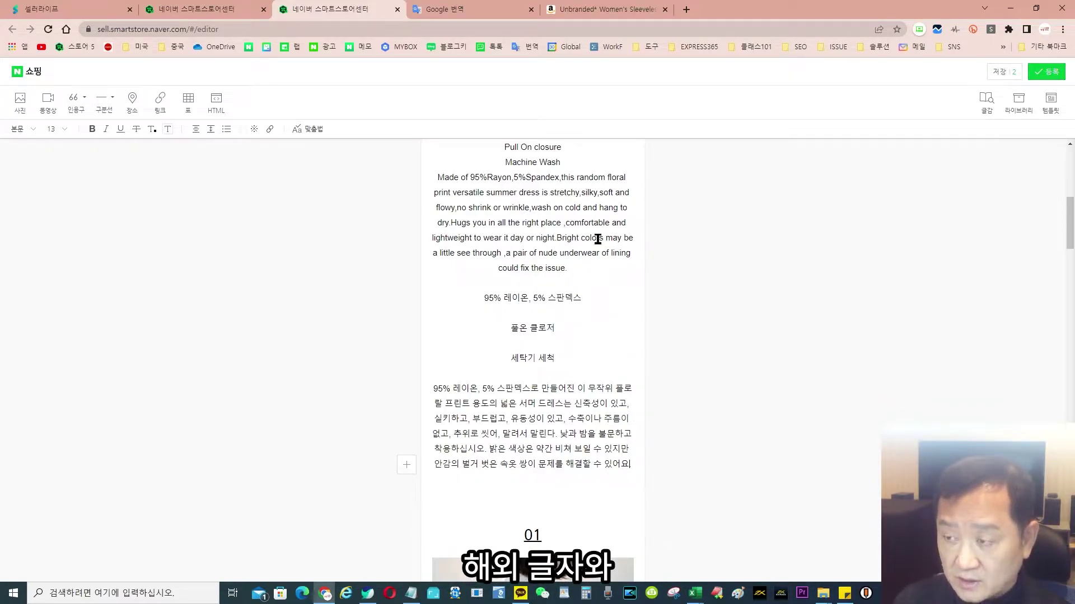
{"action": "type", "text": "."}
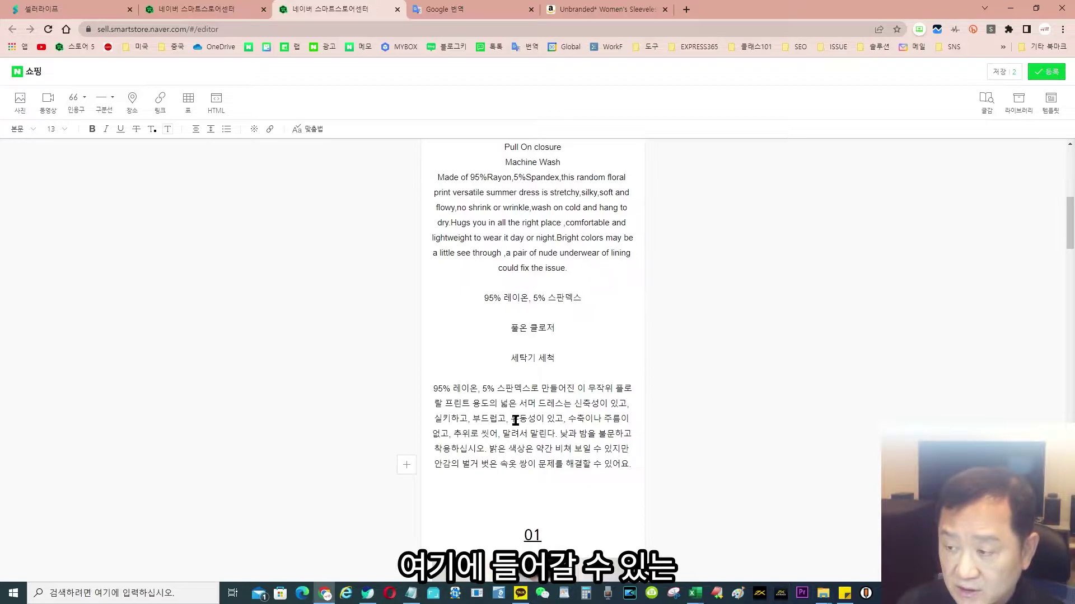
{"action": "left_click_drag", "start_coordinate": [453, 388], "coordinate": [530, 388]}
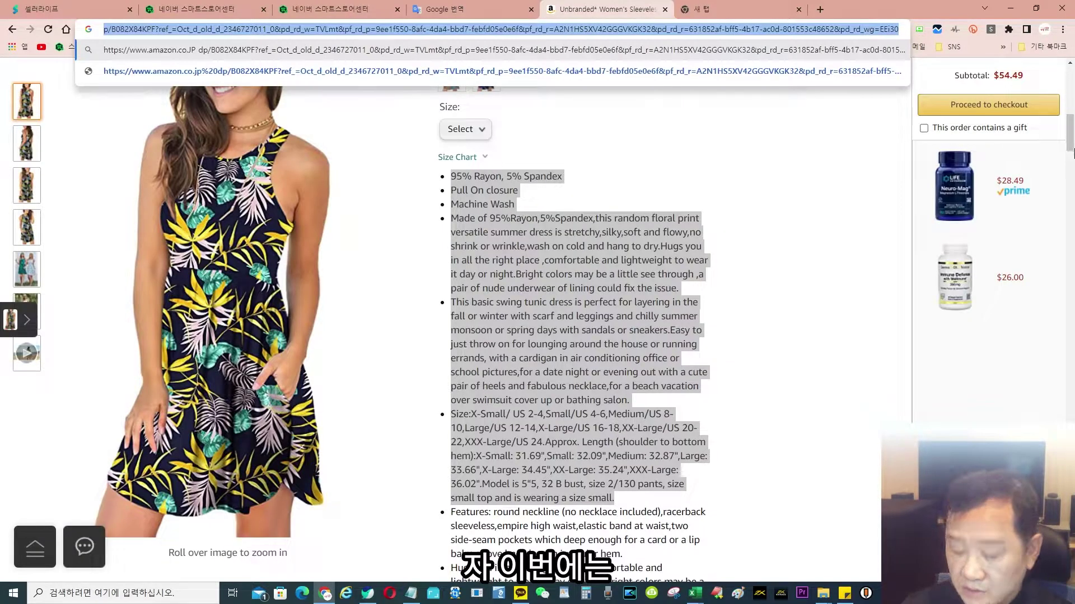
Step: Open amazon.co.jp in place of the dress page and search for "SKIN CARE"
{"action": "key", "text": "Return"}
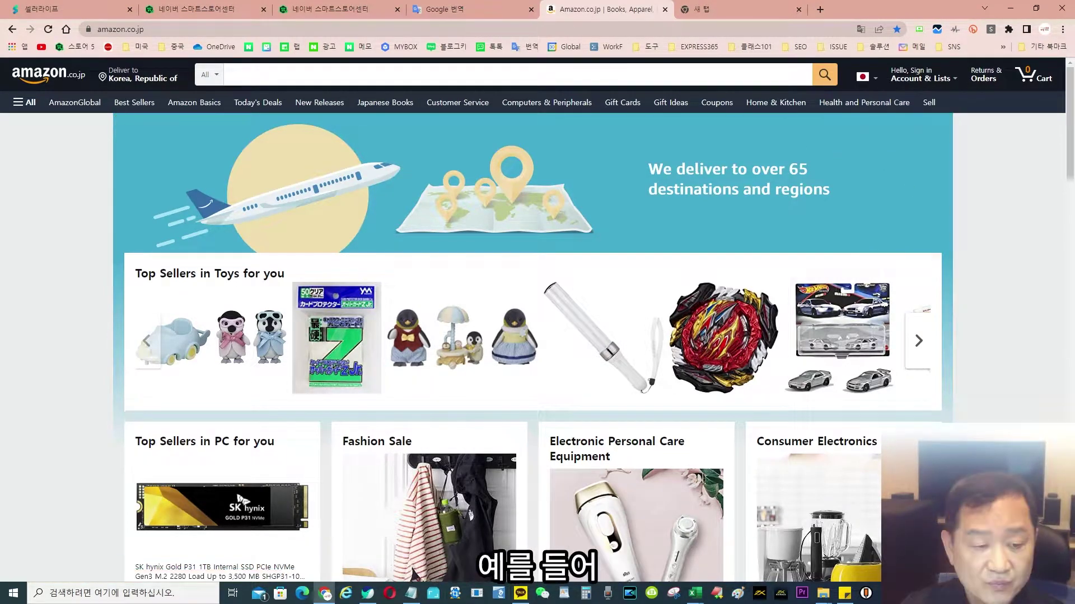
{"action": "left_click", "coordinate": [251, 72]}
{"action": "type", "text": "SKIN CARE"}
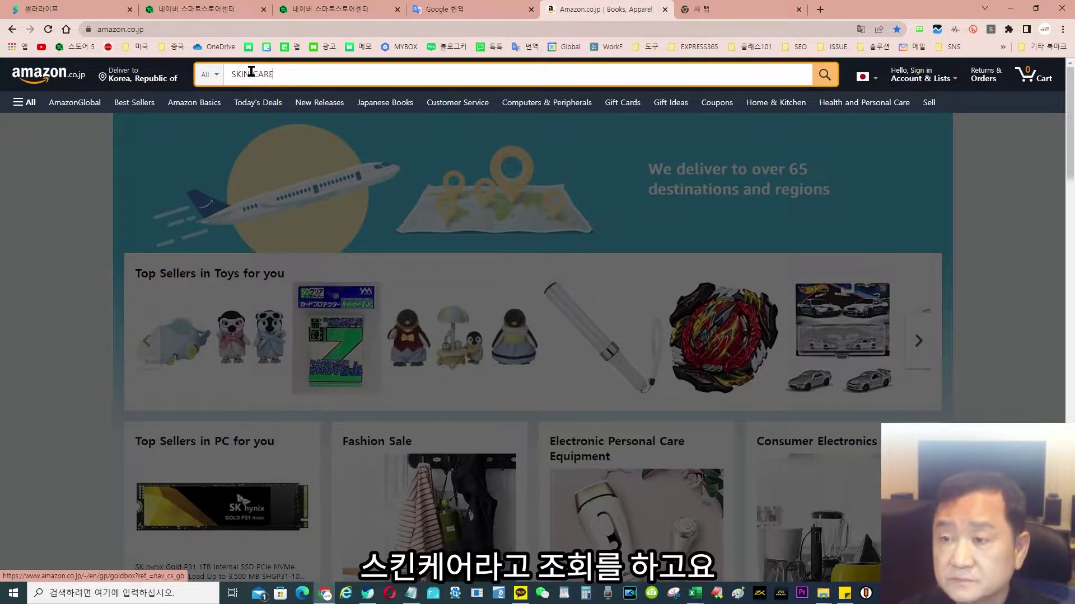
{"action": "key", "text": "Return"}
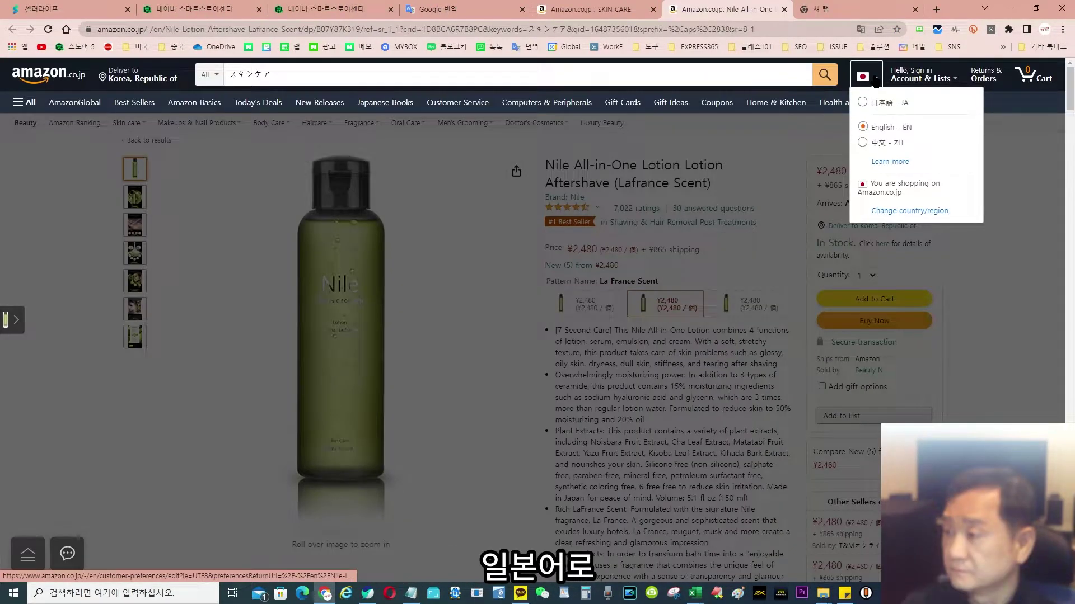
Step: Set the Nile All-in-One Lotion product page to Japanese (日本語 - JA) and show its original text instead of the Korean translation
{"action": "left_click", "coordinate": [863, 103]}
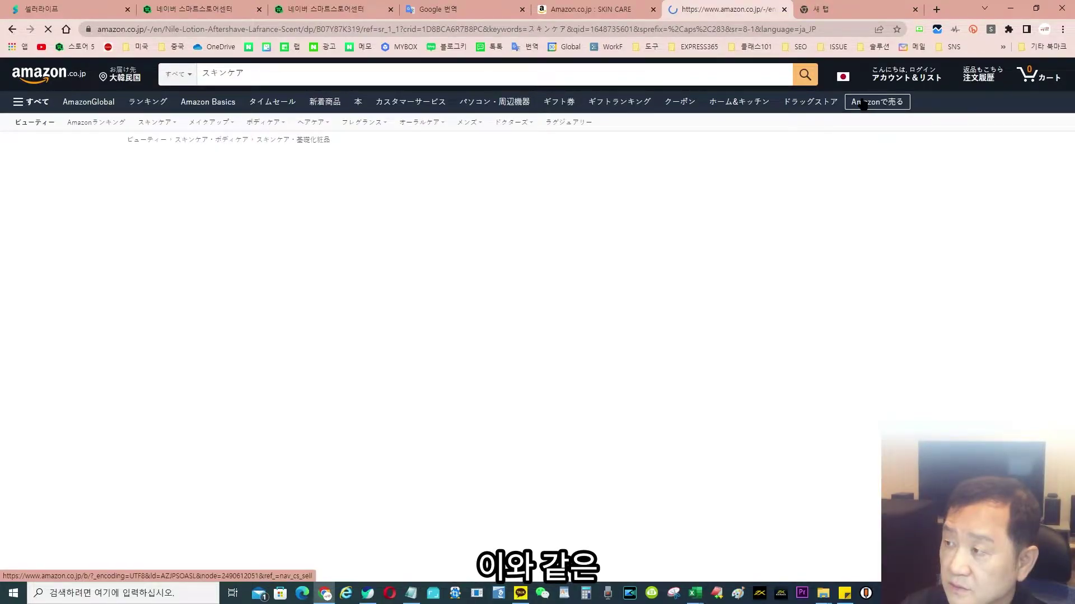
{"action": "scroll", "coordinate": [644, 405], "scroll_direction": "down", "scroll_amount": 2}
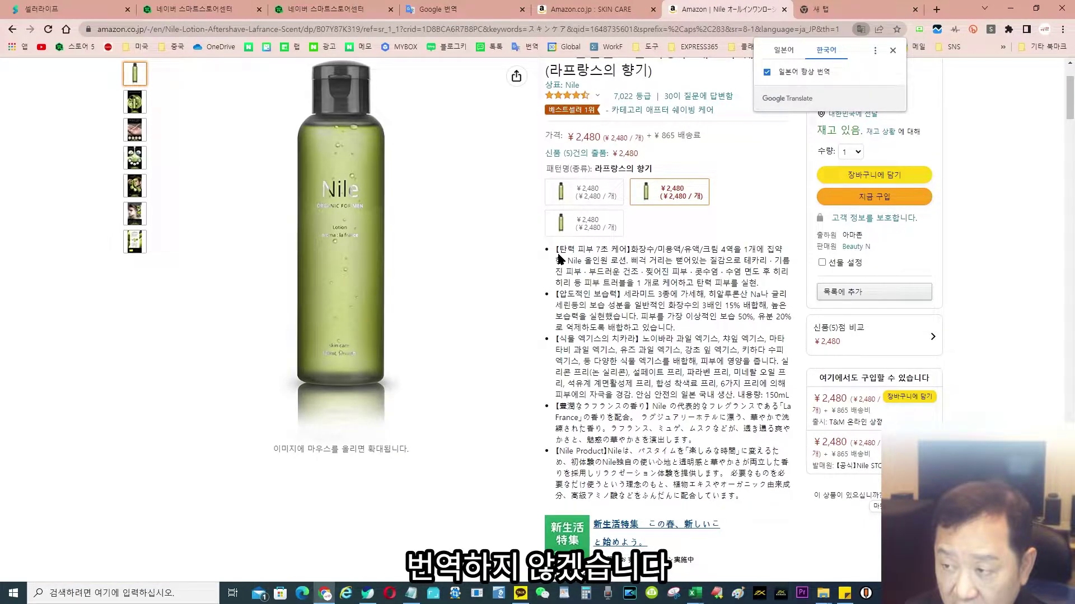
{"action": "left_click", "coordinate": [784, 49]}
{"action": "key", "text": "Escape"}
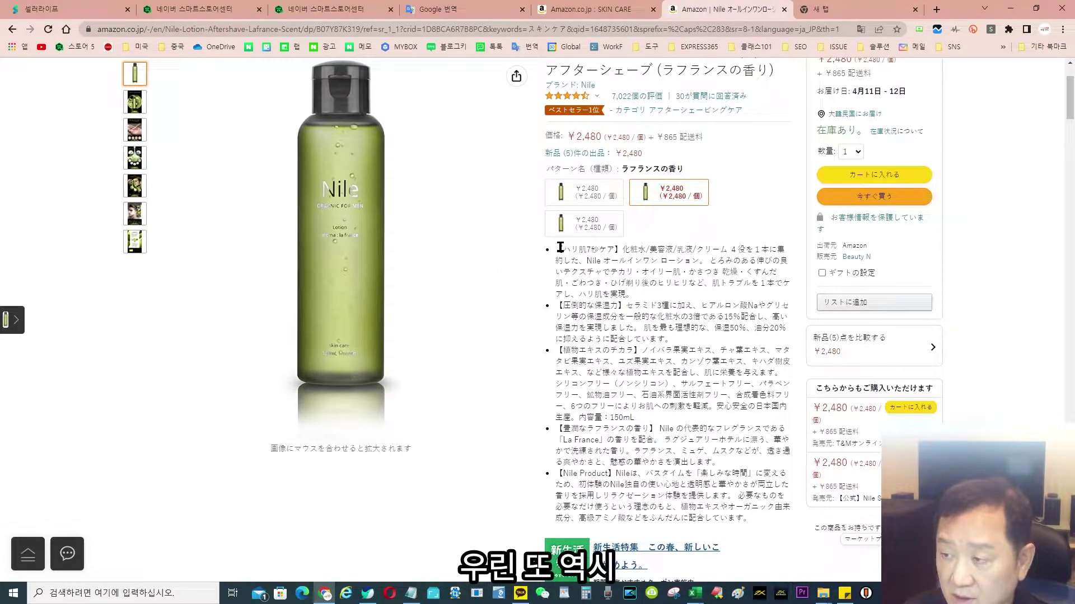
Step: Copy the lotion's first two Japanese feature paragraphs and replace the shipping text in the DELIVER quote box with them
{"action": "left_click_drag", "start_coordinate": [623, 249], "coordinate": [675, 339]}
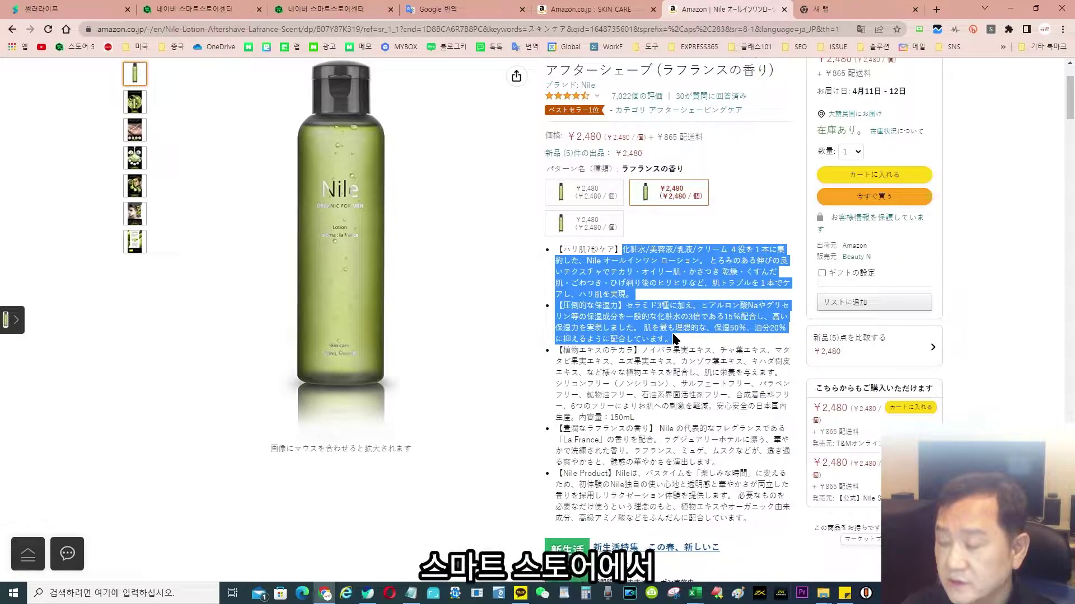
{"action": "scroll", "coordinate": [475, 426], "scroll_direction": "down", "scroll_amount": 15}
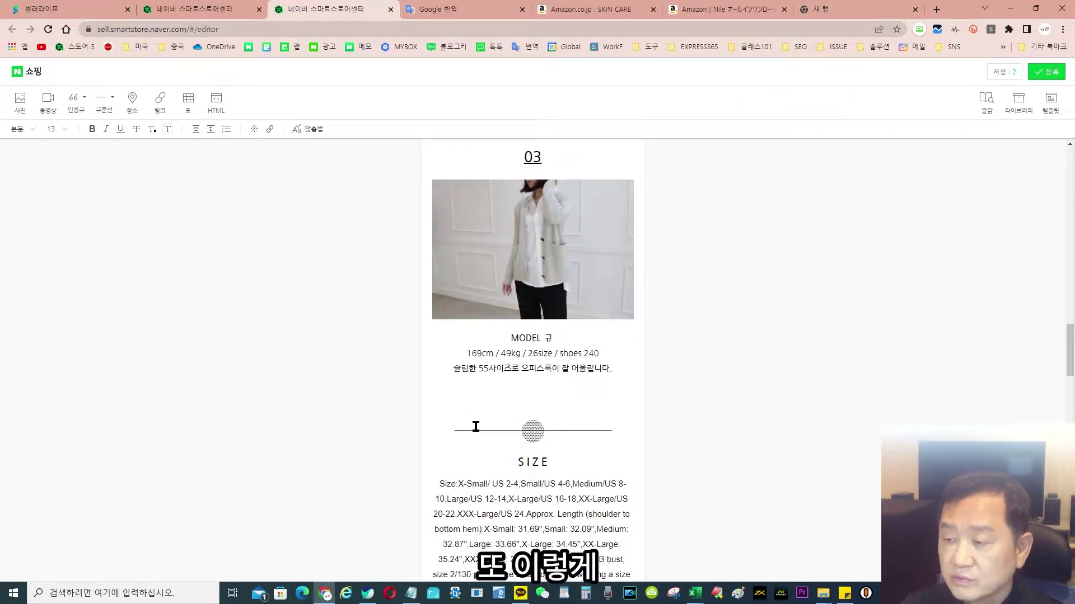
{"action": "scroll", "coordinate": [475, 426], "scroll_direction": "down", "scroll_amount": 10}
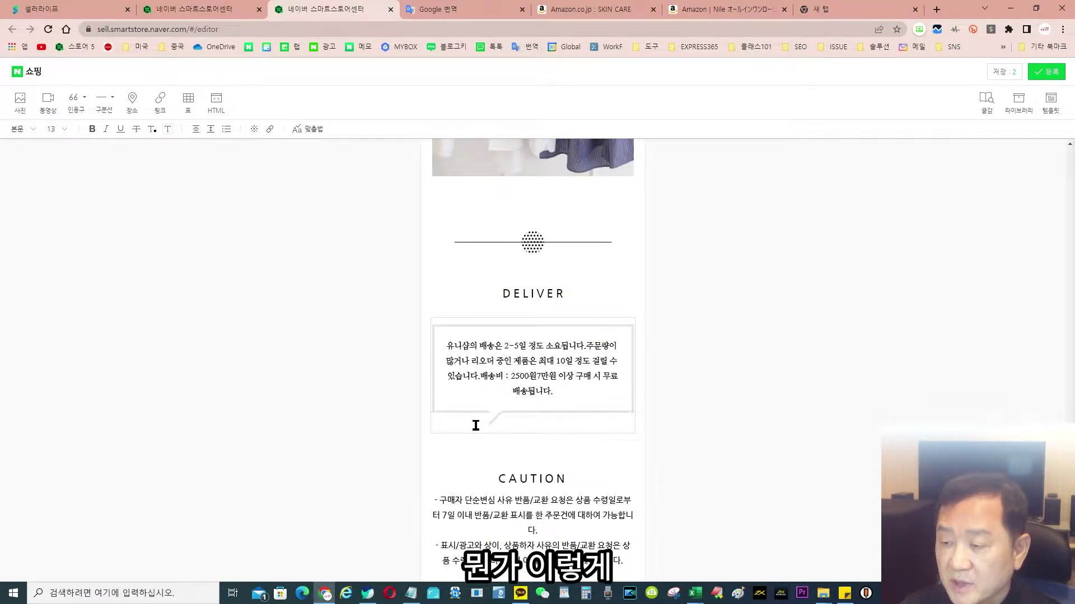
{"action": "scroll", "coordinate": [475, 426], "scroll_direction": "down", "scroll_amount": 1}
{"action": "left_click_drag", "start_coordinate": [446, 284], "coordinate": [561, 338]}
{"action": "key", "text": "ctrl+v"}
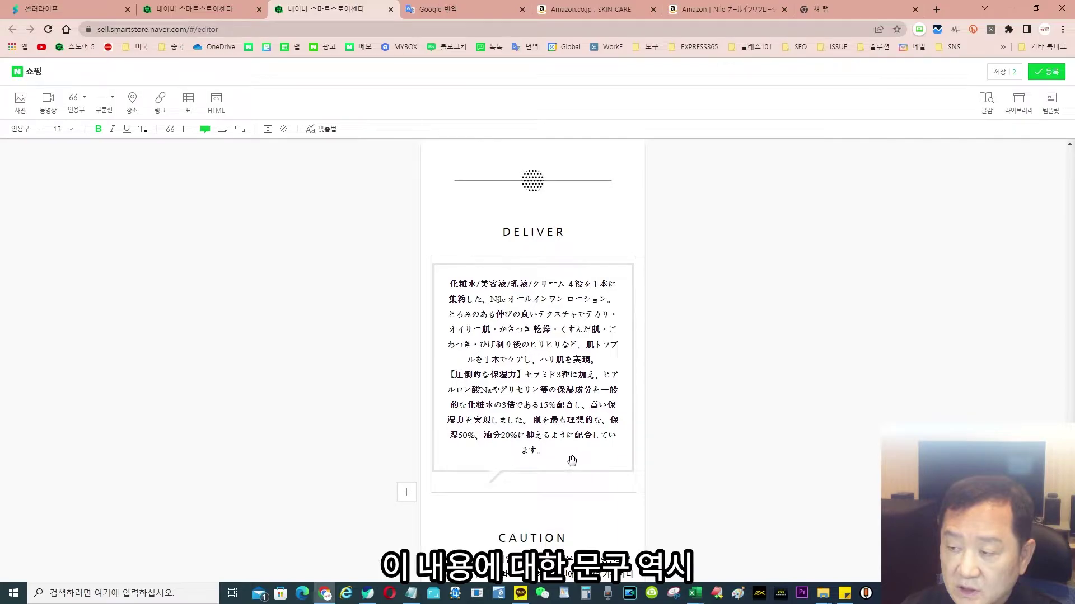
Step: Translate the lotion description from Japanese into Korean in Google Translate and paste it below the Japanese text in the DELIVER quote box
{"action": "key", "text": "ctrl+Tab"}
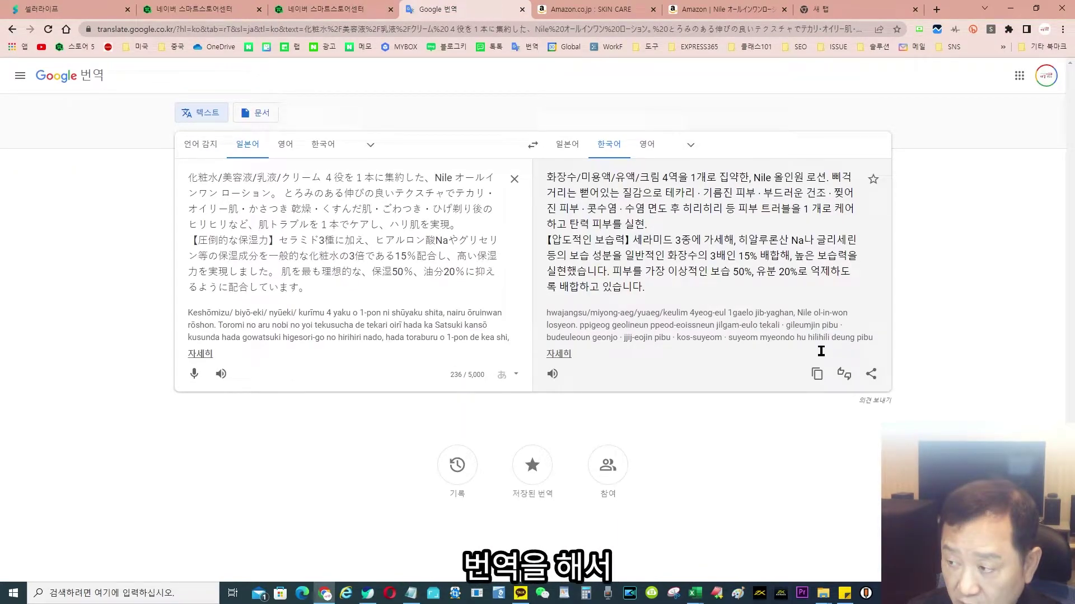
{"action": "key", "text": "ctrl+shift+Tab"}
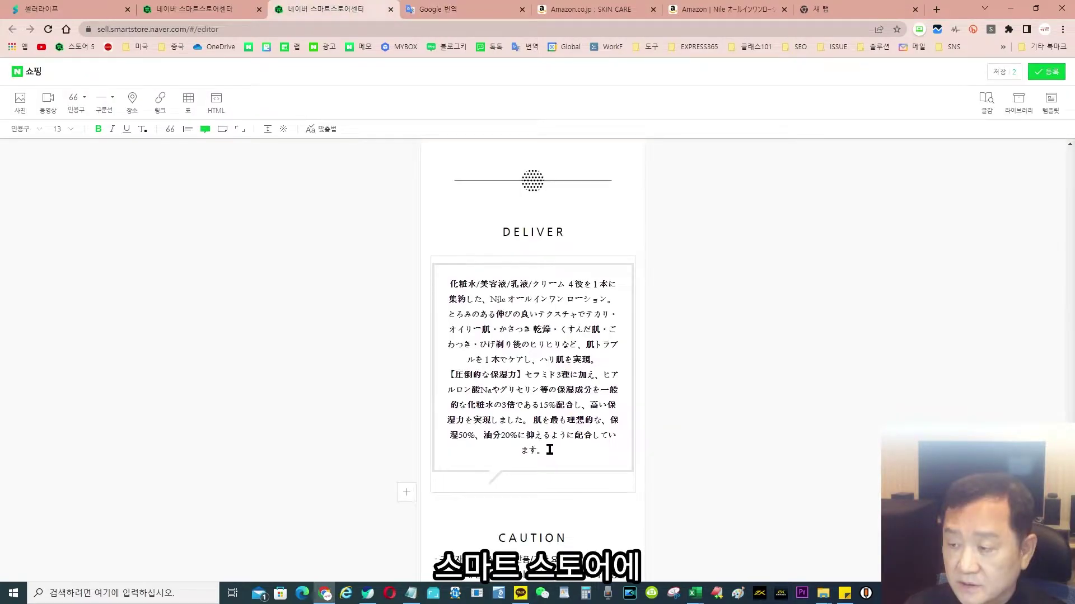
{"action": "left_click", "coordinate": [549, 450]}
{"action": "key", "text": "ctrl+v"}
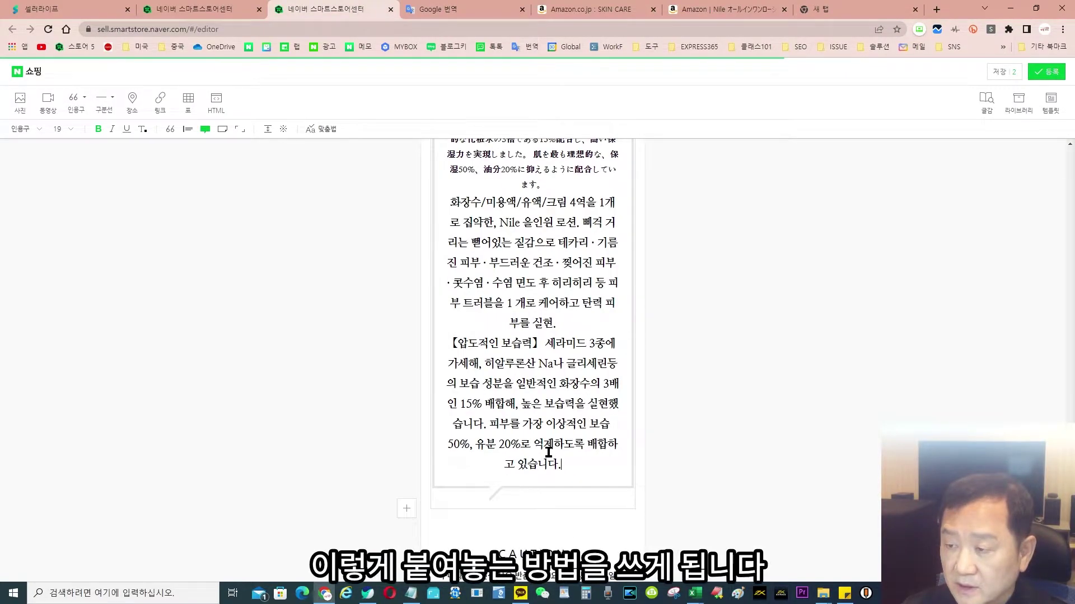
Step: Set the font size of the Korean translation in the DELIVER quote box to 13, below the Japanese text
{"action": "scroll", "coordinate": [554, 446], "scroll_direction": "up", "scroll_amount": 2}
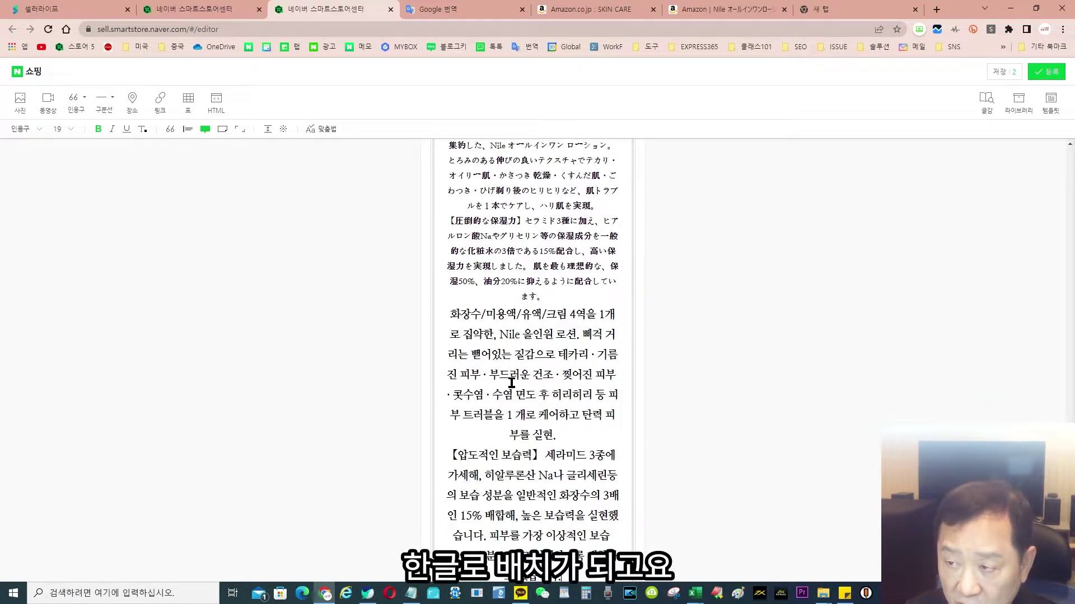
{"action": "scroll", "coordinate": [611, 469], "scroll_direction": "up", "scroll_amount": 3}
{"action": "scroll", "coordinate": [454, 338], "scroll_direction": "down", "scroll_amount": 3}
{"action": "left_click", "coordinate": [451, 315]}
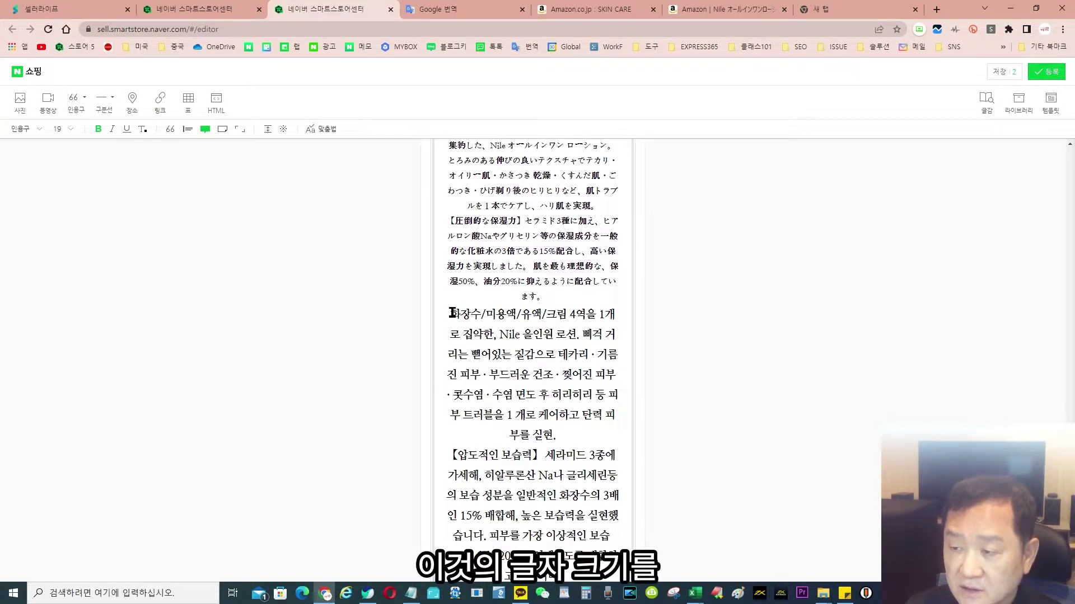
{"action": "left_click_drag", "start_coordinate": [451, 315], "coordinate": [572, 340]}
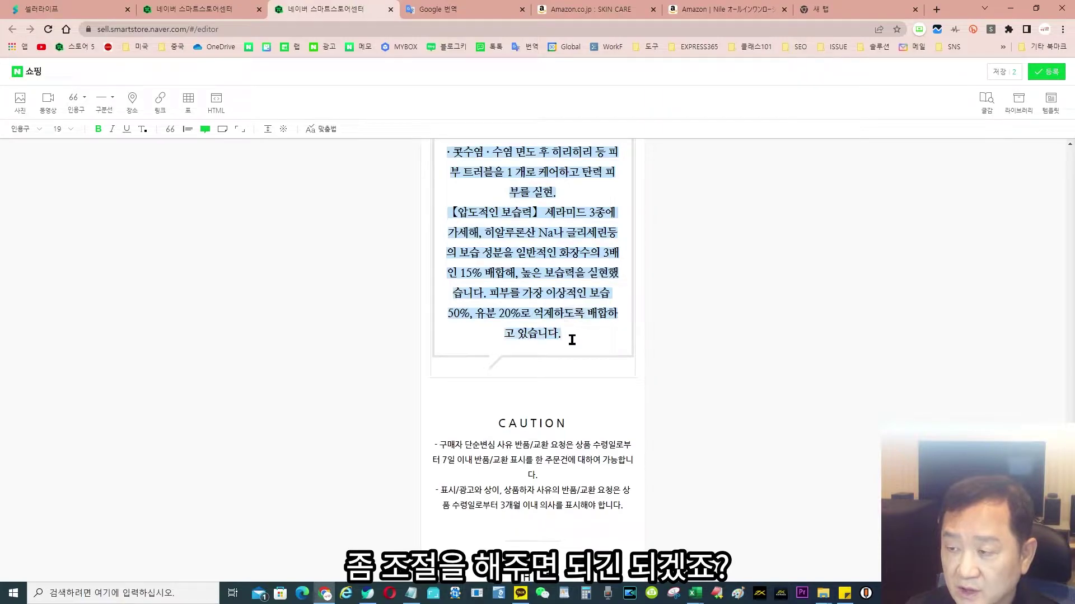
{"action": "left_click", "coordinate": [71, 130]}
{"action": "left_click", "coordinate": [60, 163]}
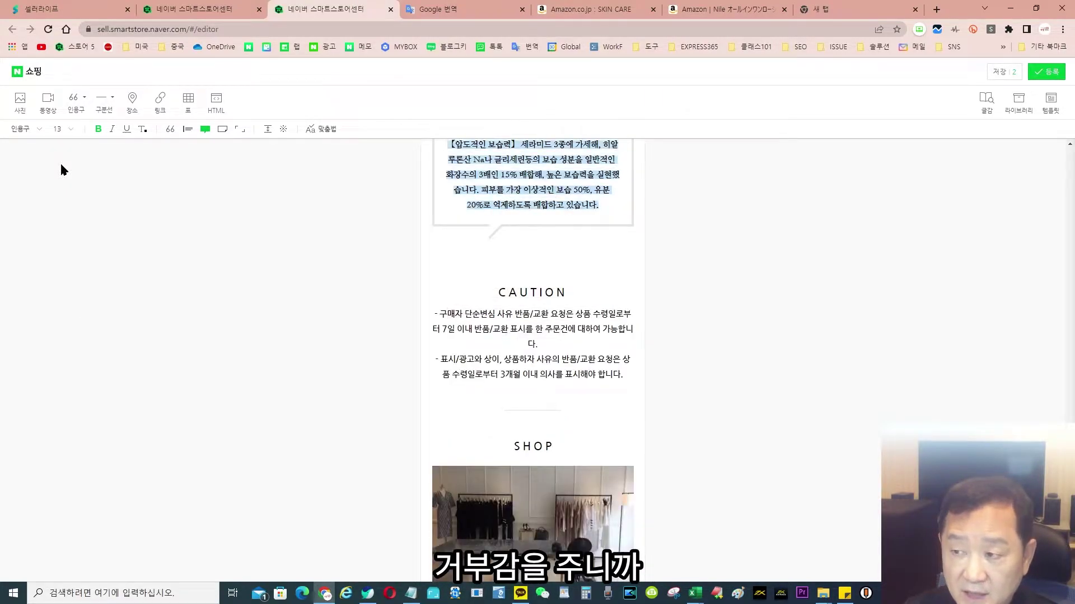
{"action": "scroll", "coordinate": [392, 361], "scroll_direction": "up", "scroll_amount": 6}
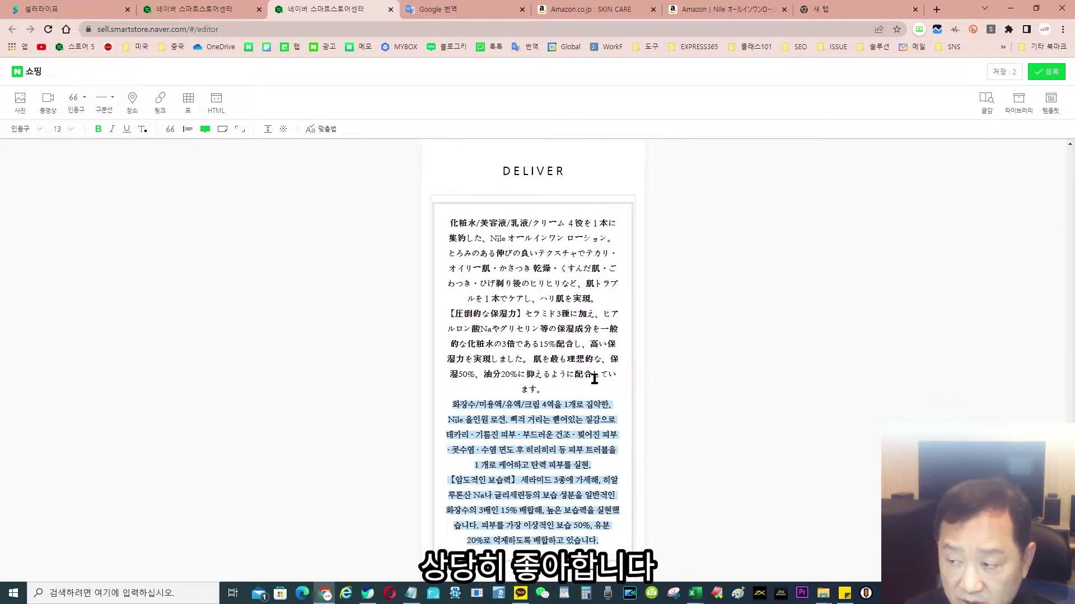
{"action": "left_click", "coordinate": [642, 375]}
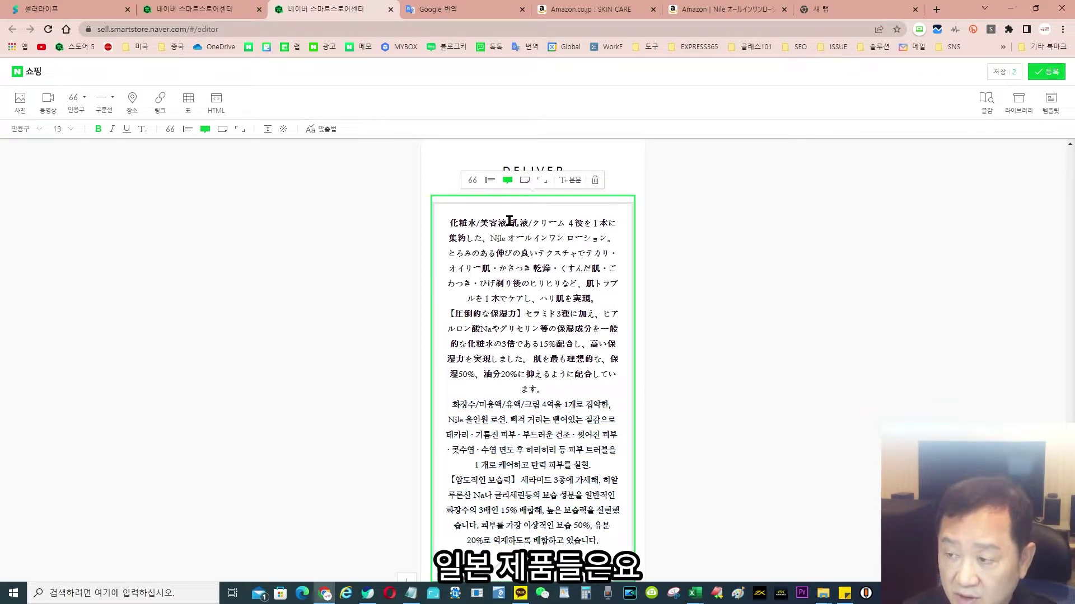
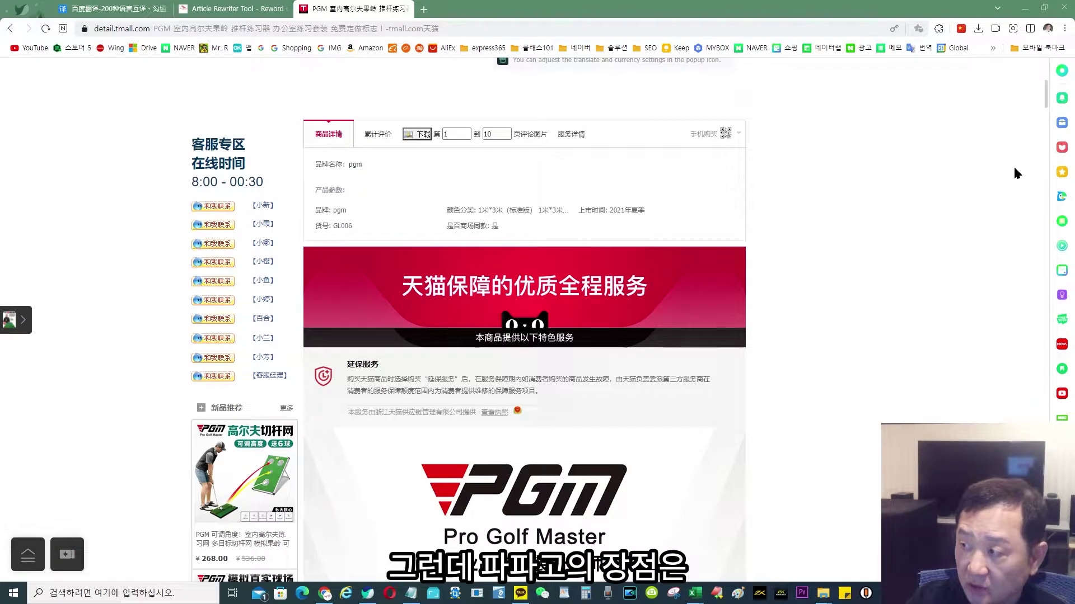
Step: In the Whale browser on the Tmall page, look through the 도구모음 tools down to the exchange rates and close them
{"action": "left_click", "coordinate": [1062, 123]}
{"action": "scroll", "coordinate": [918, 280], "scroll_direction": "down", "scroll_amount": 5}
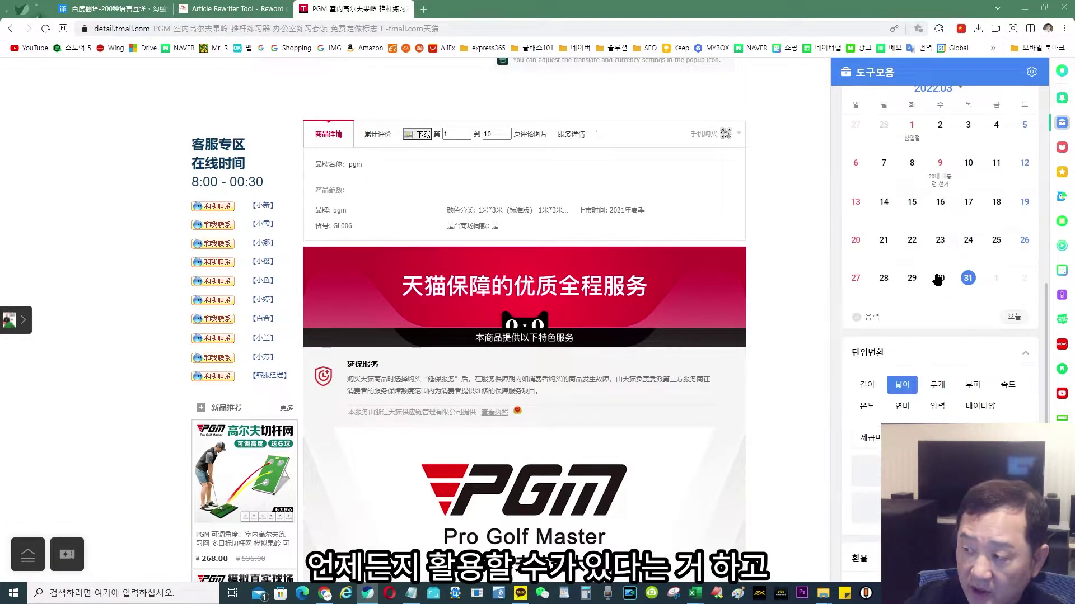
{"action": "scroll", "coordinate": [937, 280], "scroll_direction": "down", "scroll_amount": 7}
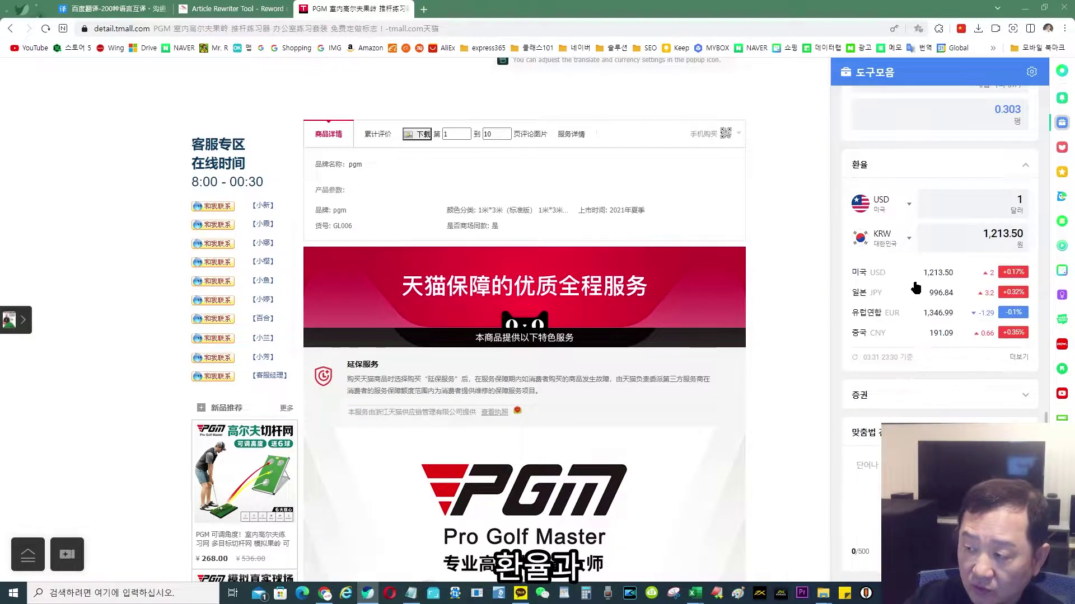
{"action": "scroll", "coordinate": [915, 288], "scroll_direction": "up", "scroll_amount": 10}
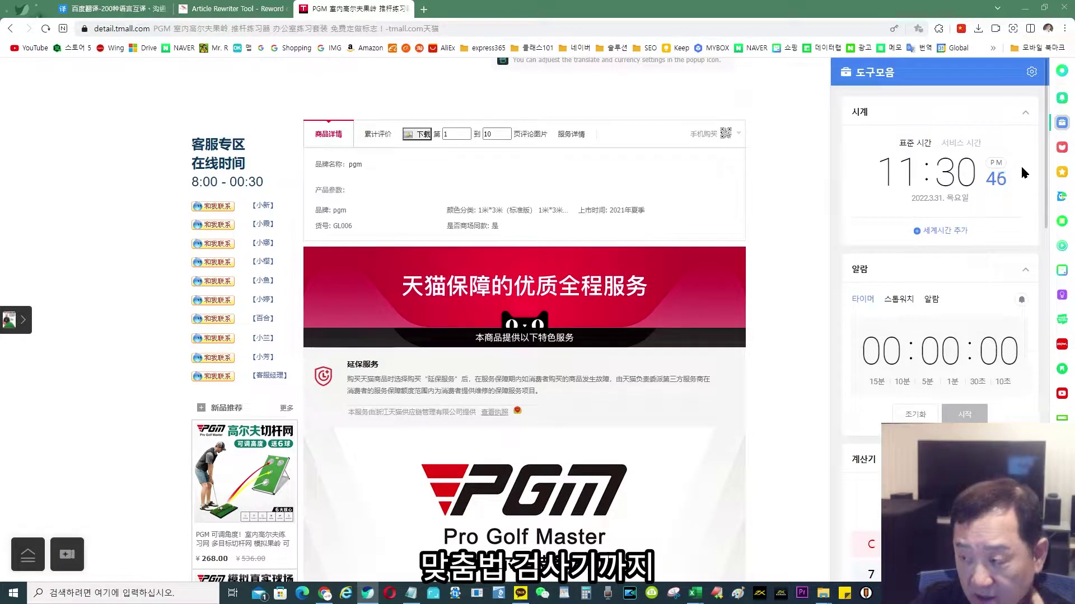
{"action": "left_click", "coordinate": [795, 290]}
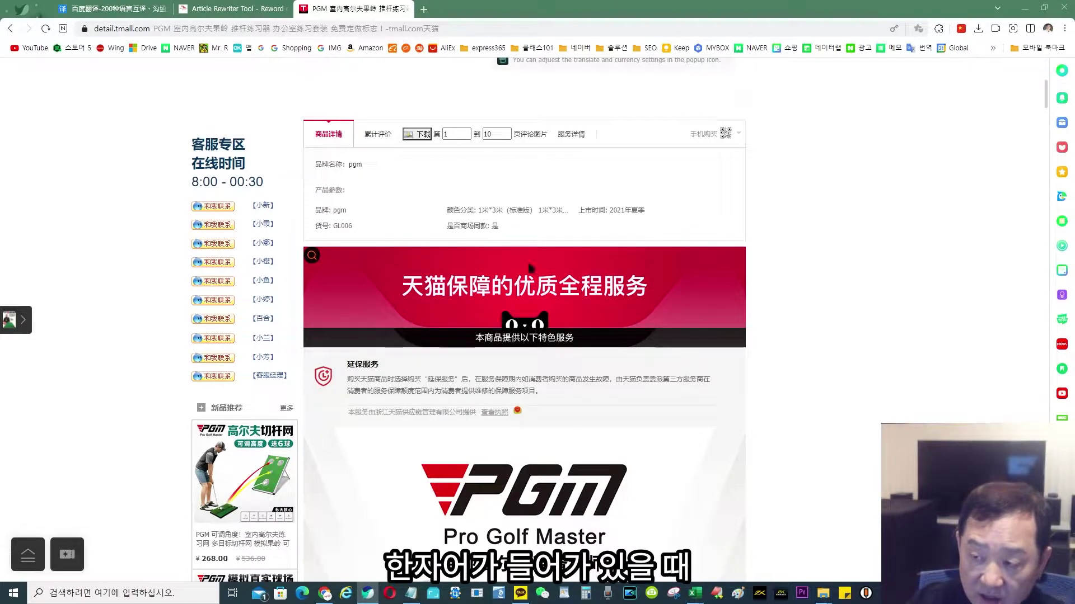
Step: Translate the red Tmall service banner image in the product details from Chinese into Korean
{"action": "right_click", "coordinate": [485, 262]}
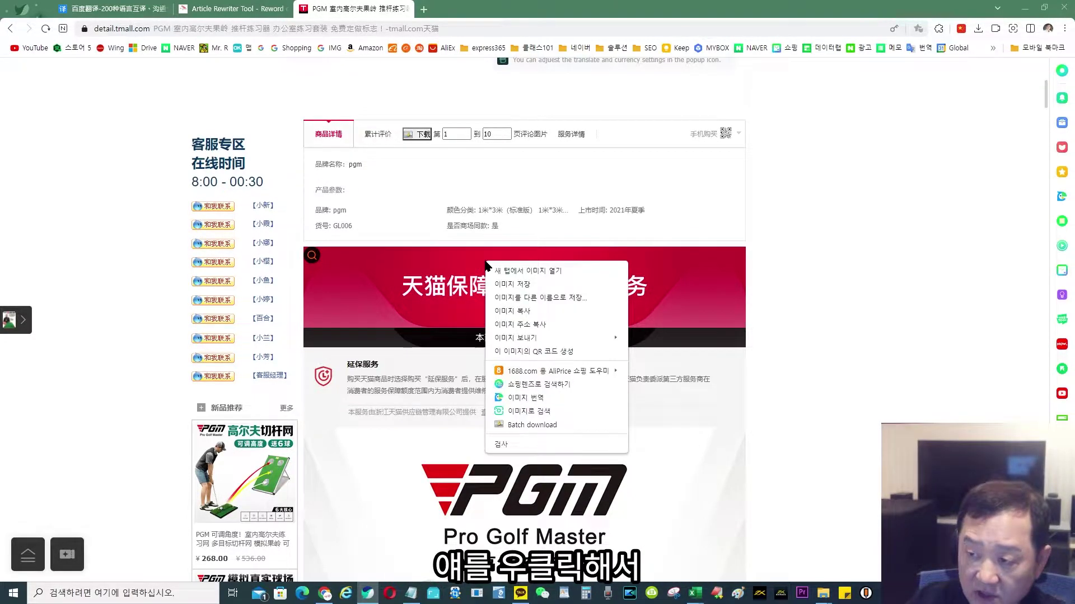
{"action": "left_click", "coordinate": [532, 397]}
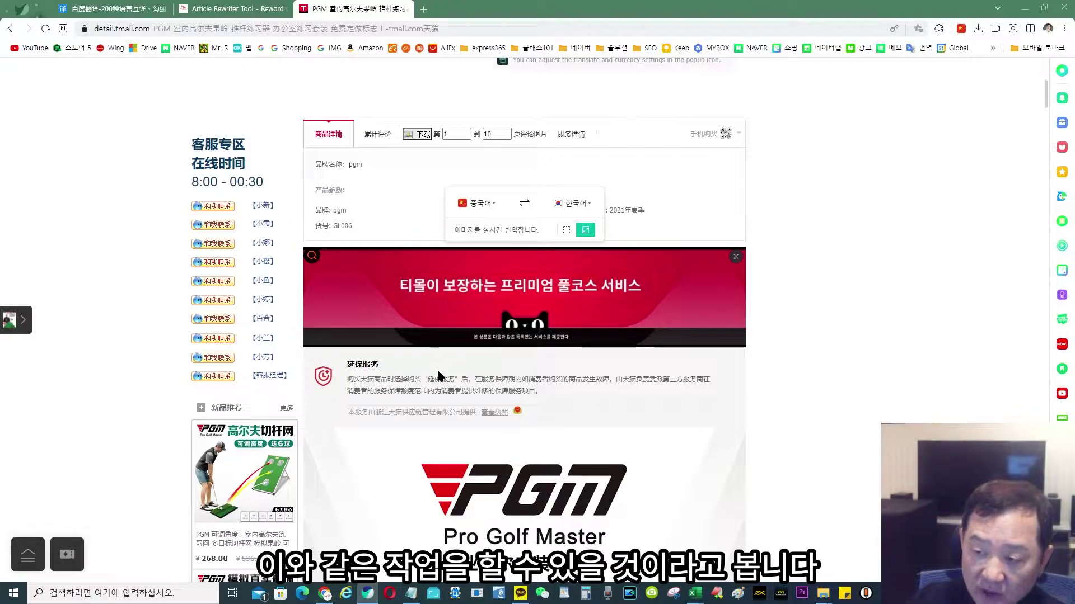
{"action": "right_click", "coordinate": [436, 385]}
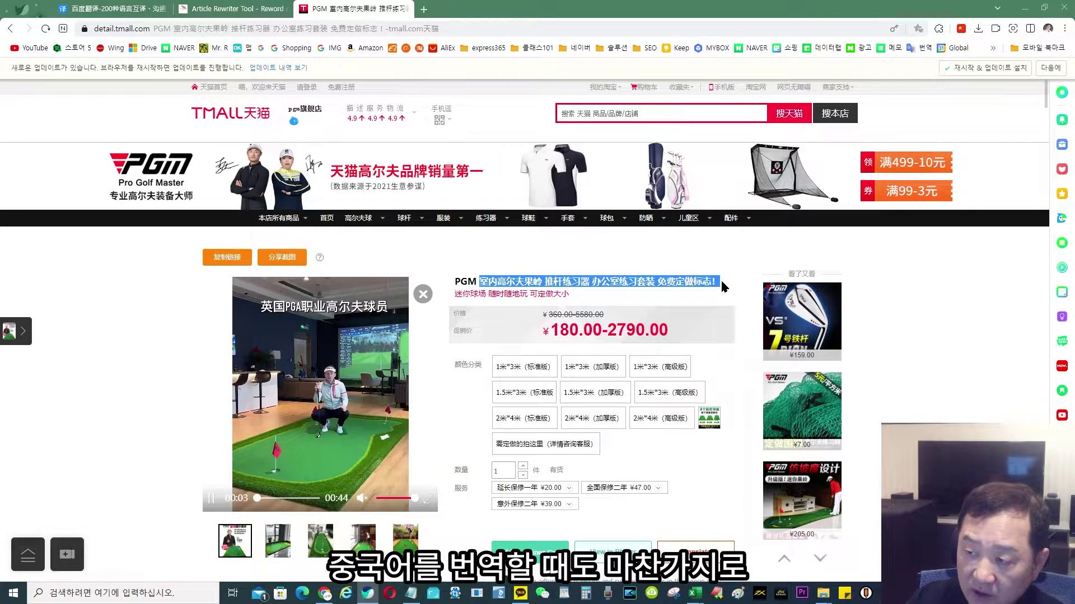
Step: Show the Korean translation of the selected Chinese product title, select the translated text, and dismiss the translation popup
{"action": "left_click", "coordinate": [722, 285]}
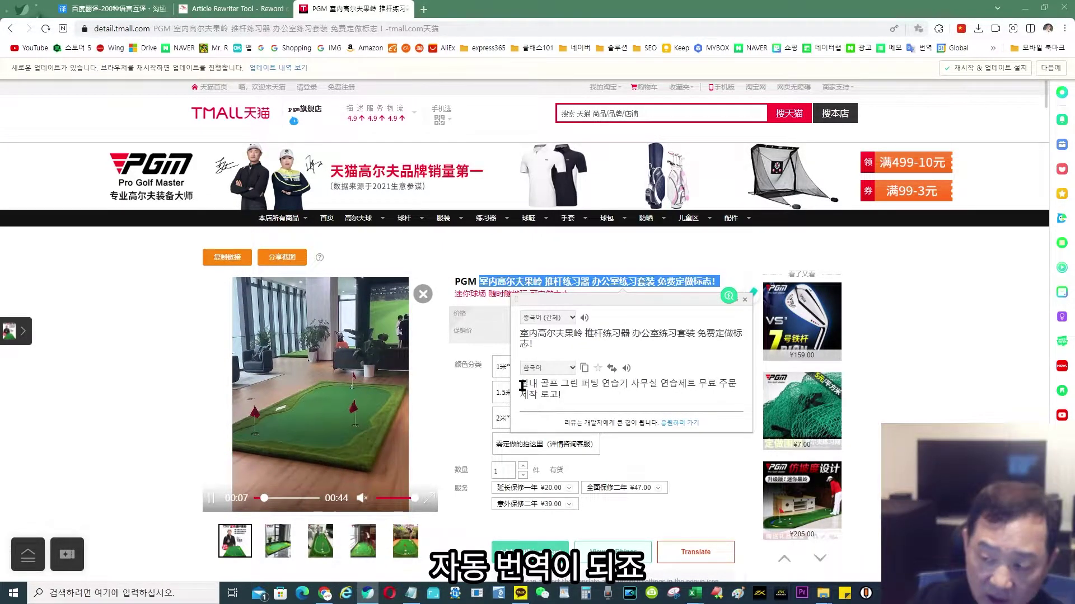
{"action": "left_click_drag", "start_coordinate": [520, 383], "coordinate": [571, 399]}
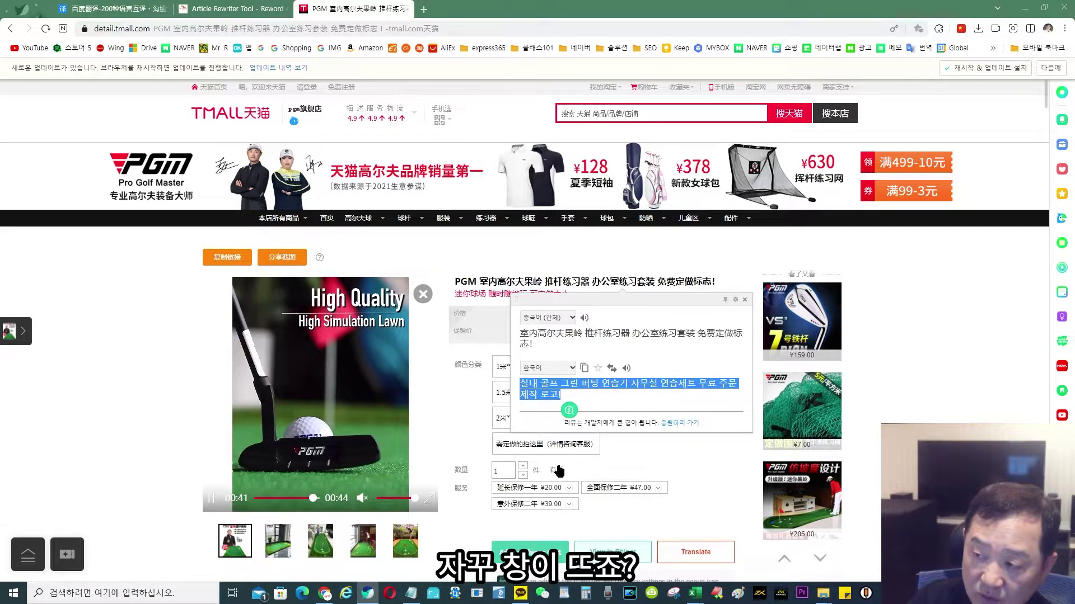
{"action": "right_click", "coordinate": [868, 257]}
{"action": "key", "text": "Escape"}
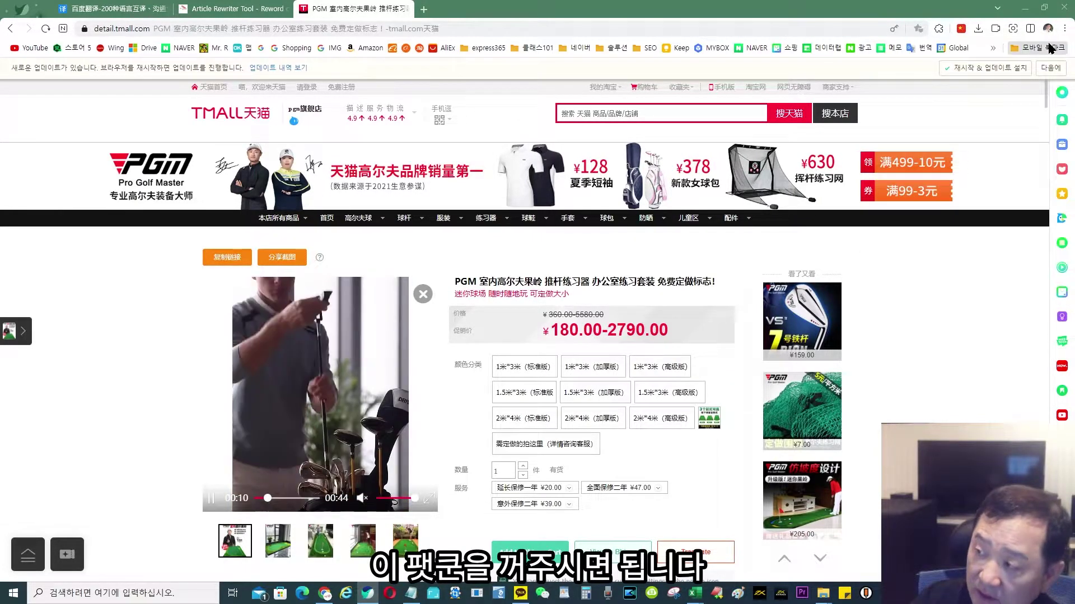
Step: Open the browser's extension management page and turn off the Fatkun 일괄 다운로드 이미지 extension
{"action": "left_click", "coordinate": [1065, 29]}
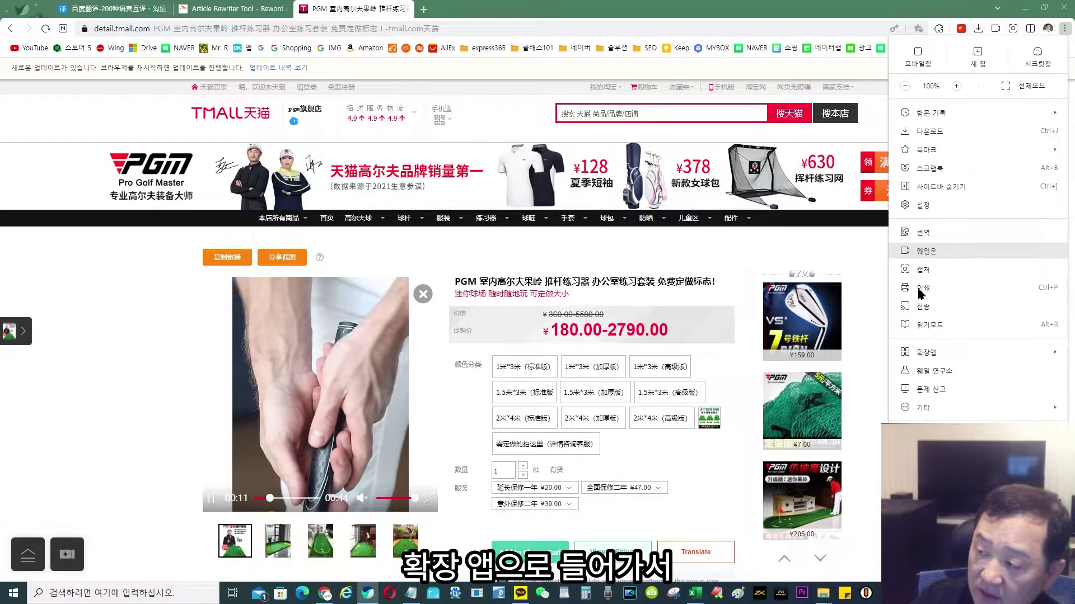
{"action": "left_click", "coordinate": [918, 366]}
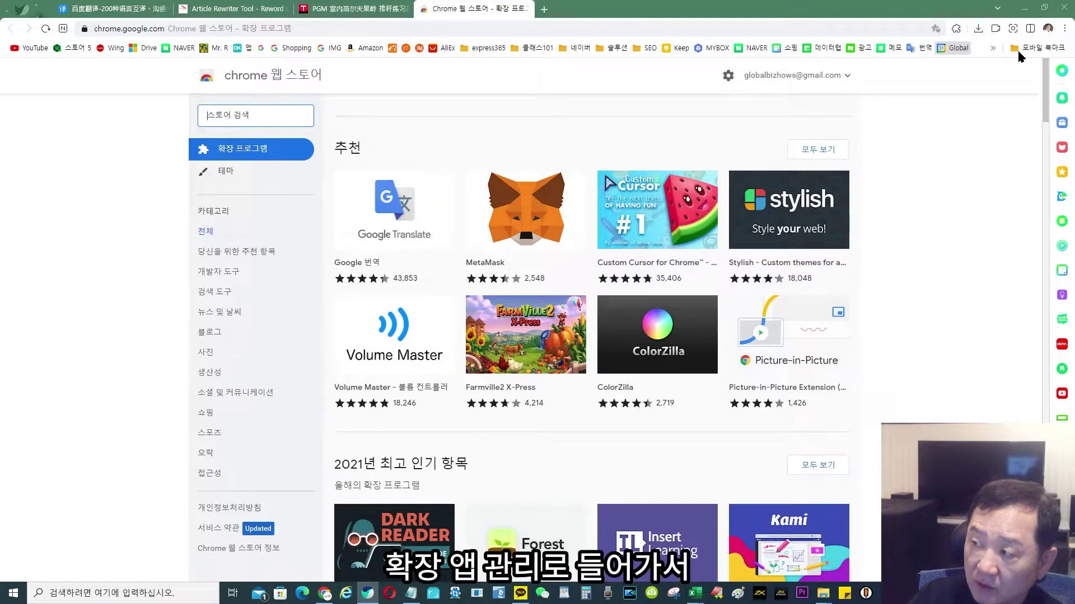
{"action": "left_click", "coordinate": [1065, 29]}
{"action": "mouse_move", "coordinate": [932, 353]}
{"action": "left_click", "coordinate": [849, 351]}
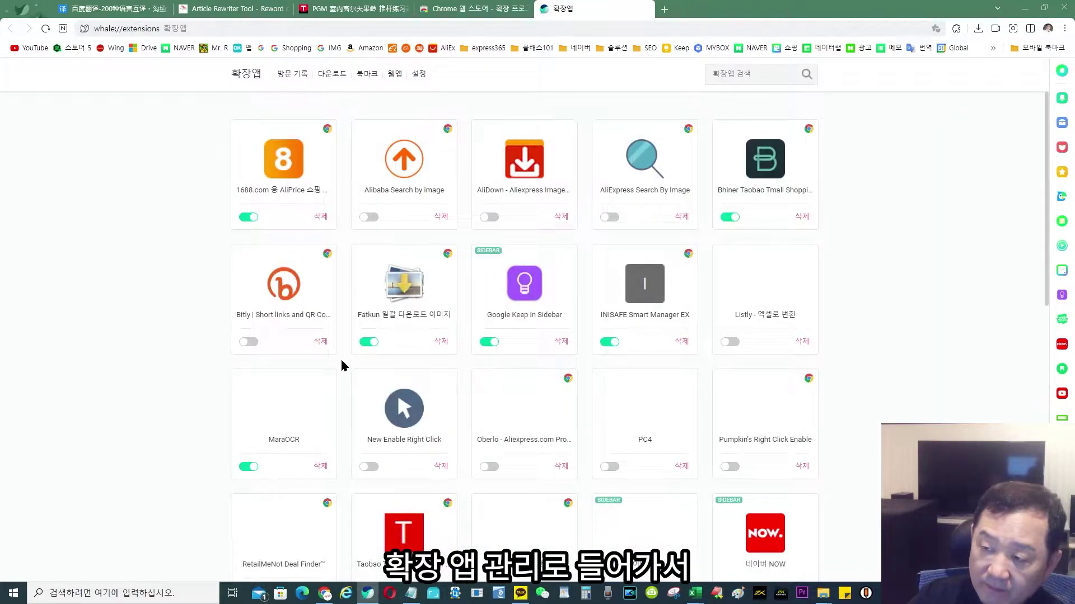
{"action": "left_click", "coordinate": [368, 342]}
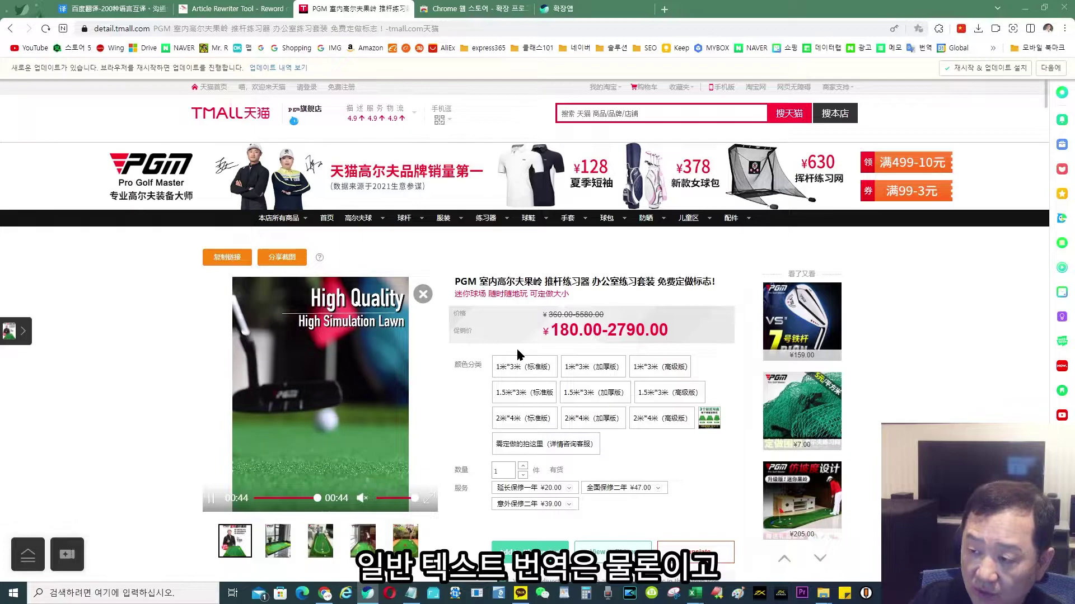
Step: Translate the 温馨提示 notice image further down the Tmall product details into Korean and close its translation overlay
{"action": "scroll", "coordinate": [758, 464], "scroll_direction": "down", "scroll_amount": 10}
{"action": "scroll", "coordinate": [755, 464], "scroll_direction": "down", "scroll_amount": 10}
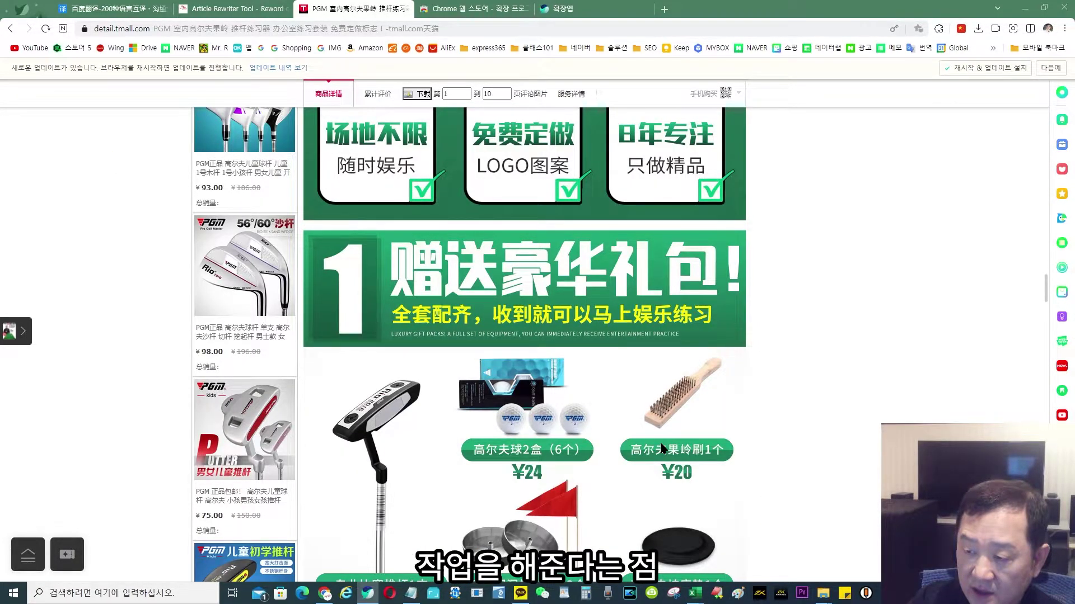
{"action": "scroll", "coordinate": [442, 237], "scroll_direction": "down", "scroll_amount": 8}
{"action": "right_click", "coordinate": [442, 237]}
{"action": "left_click", "coordinate": [476, 359]}
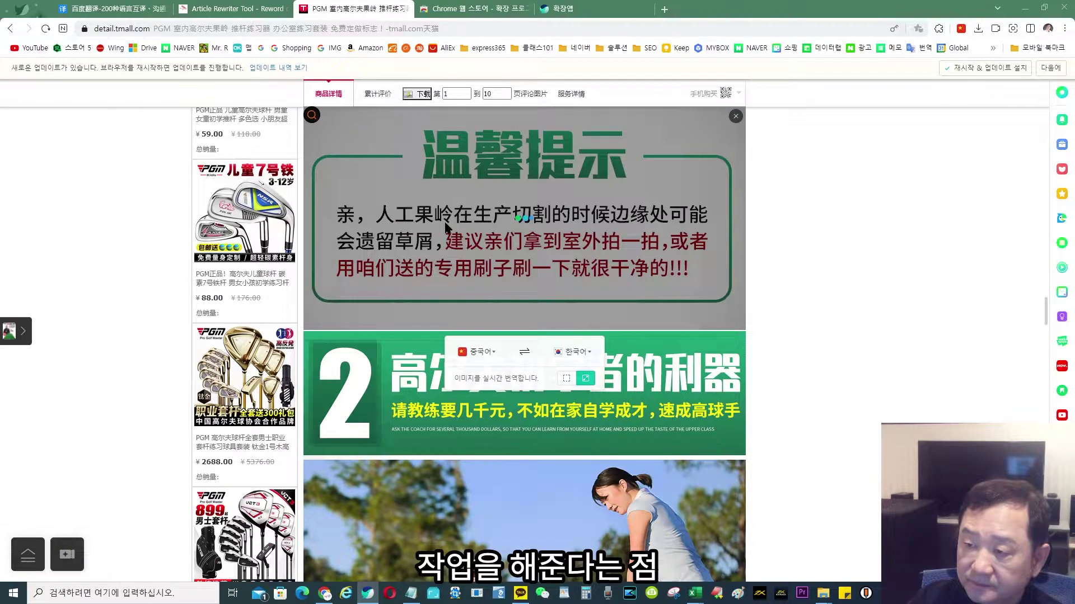
{"action": "left_click", "coordinate": [734, 117]}
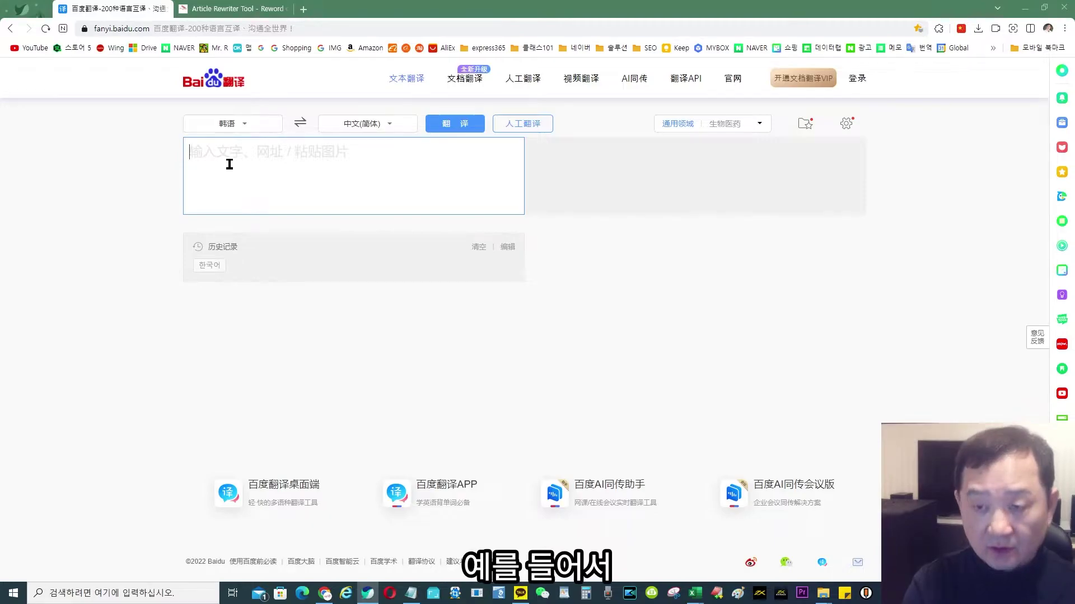
Step: Translate "바이두 번역으로 알리왕왕에서 상담해라" from Korean into simplified Chinese in Baidu Translate and listen to the translation
{"action": "type", "text": "바이두 번역으로 알리왕왕에서 상담해라"}
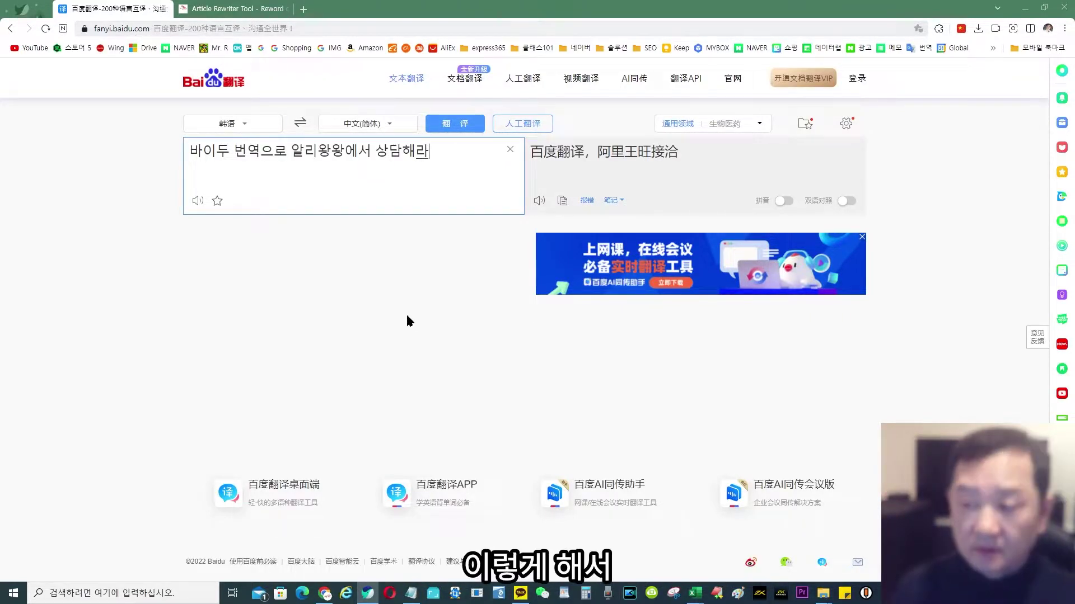
{"action": "left_click", "coordinate": [541, 202]}
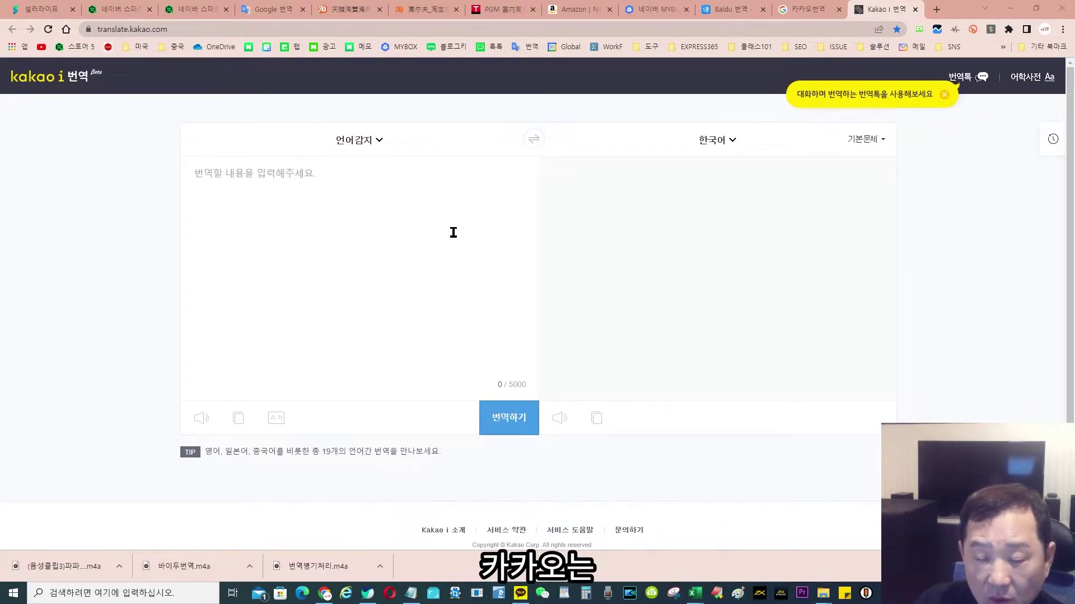
Step: Open Kakao i's 번역톡 chat translator, reposition its window over the page, and set the target language to Chinese (중국어)
{"action": "left_click", "coordinate": [974, 82]}
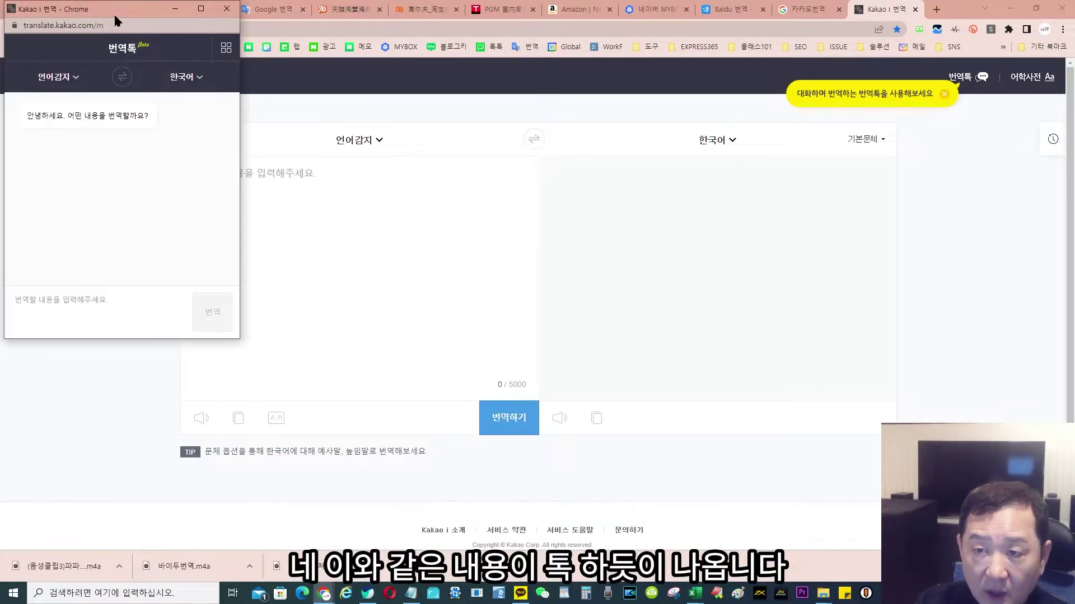
{"action": "left_click_drag", "start_coordinate": [135, 13], "coordinate": [260, 147]}
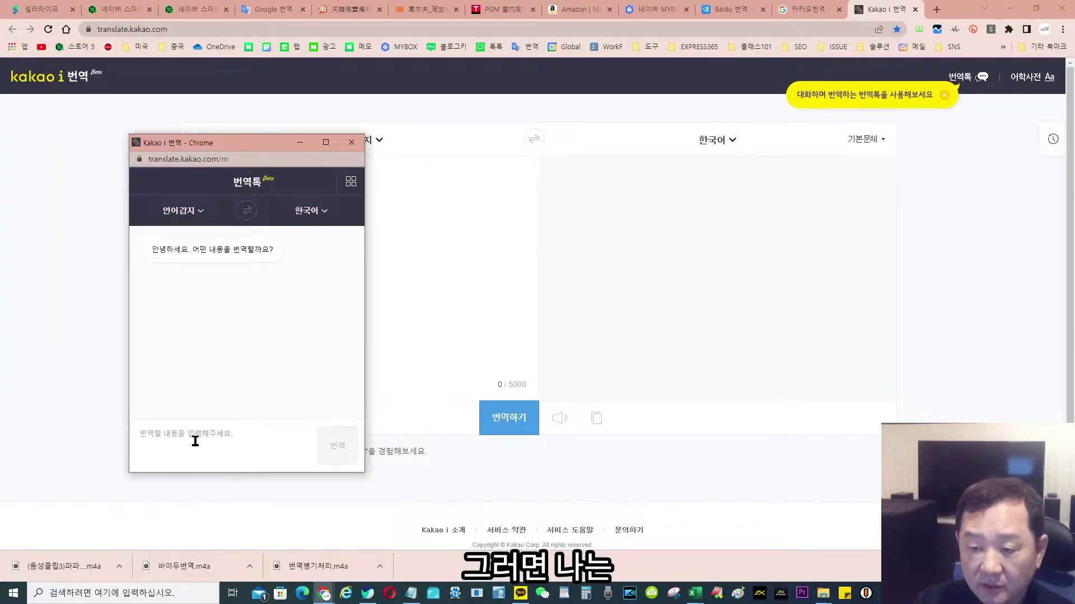
{"action": "left_click", "coordinate": [173, 426]}
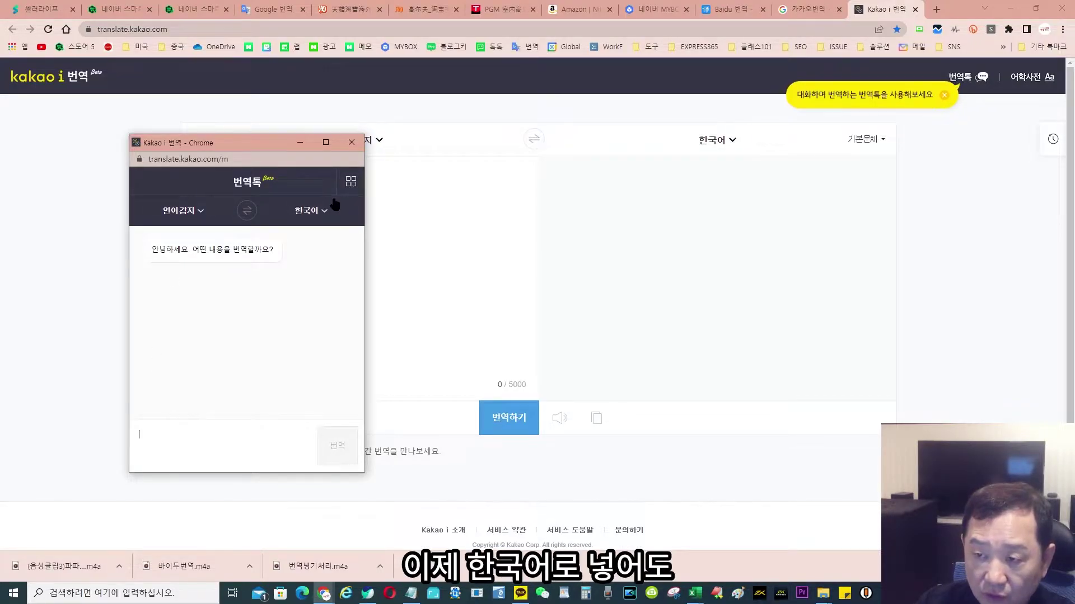
{"action": "left_click", "coordinate": [325, 212]}
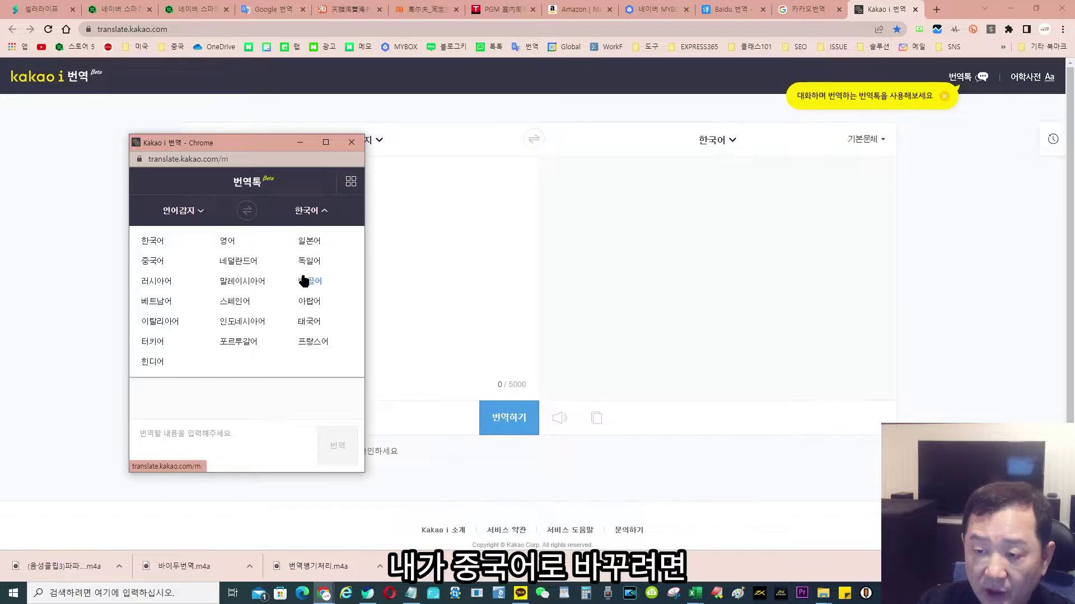
{"action": "left_click", "coordinate": [152, 261]}
Step: Translate the Korean message "나는 구매자 입니다" into Chinese in the chat translator
{"action": "left_click", "coordinate": [180, 444]}
{"action": "type", "text": "구매자"}
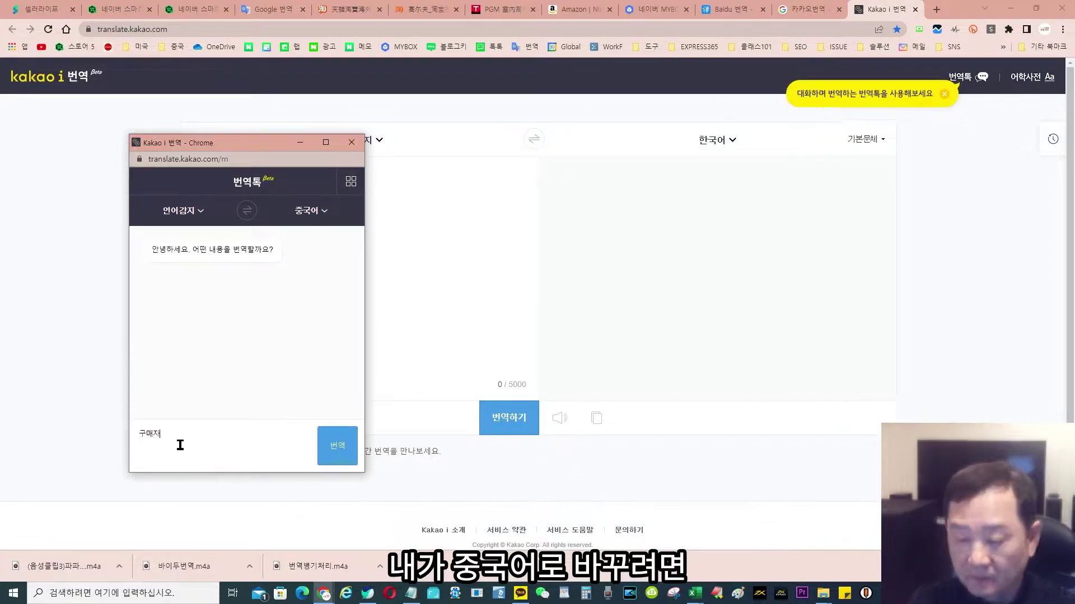
{"action": "type", "text": "나는"}
{"action": "key", "text": "End"}
{"action": "type", "text": "입니다"}
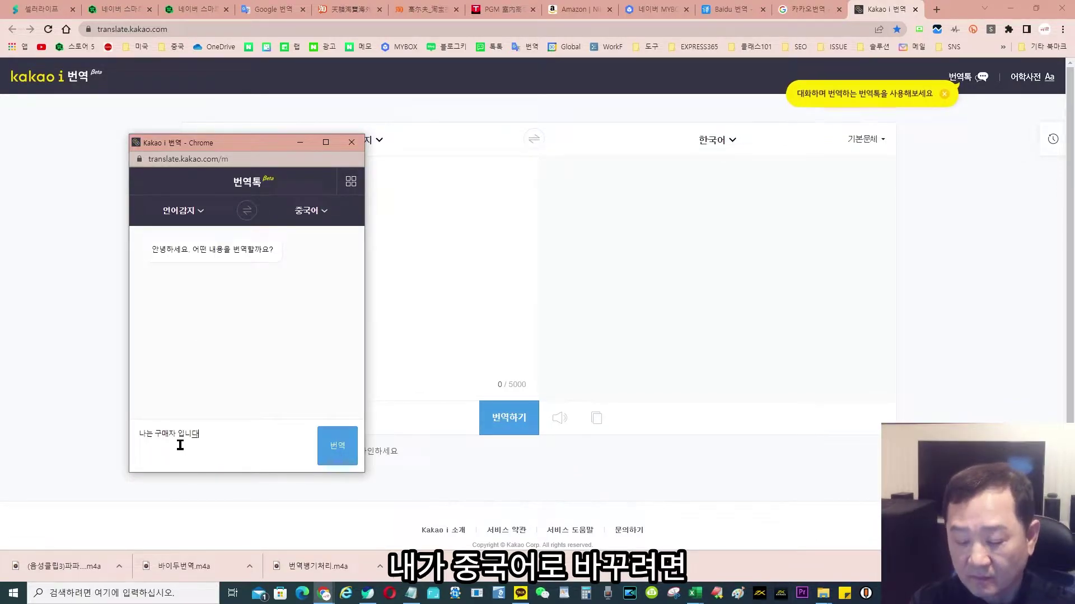
{"action": "key", "text": "Return"}
Step: Translate "물건을 반품하고 싶습니다" into Chinese in the chat translator and copy the translated sentence
{"action": "type", "text": "물건을 반품"}
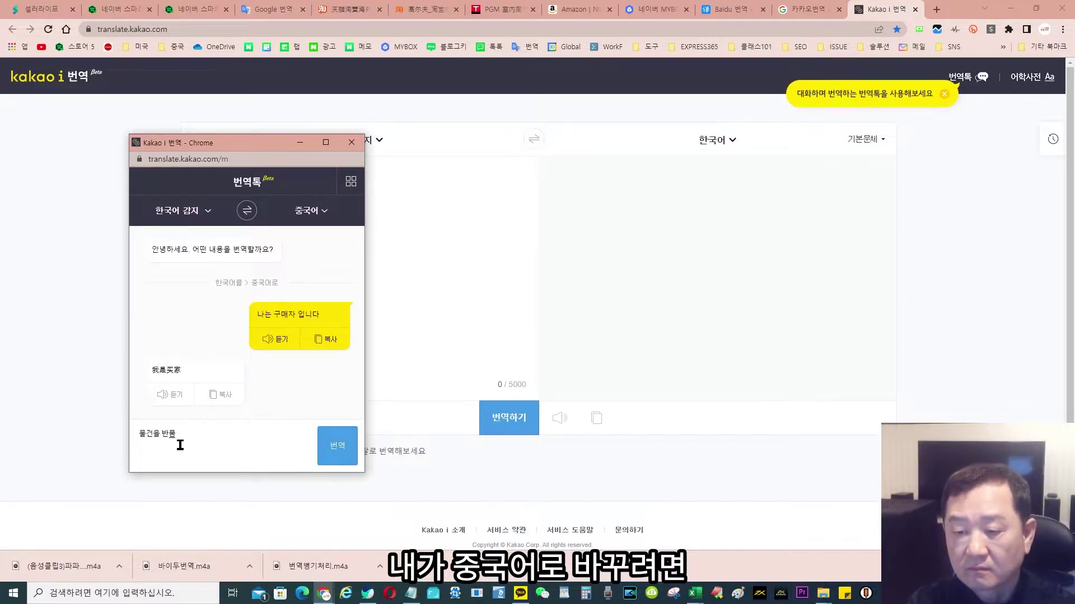
{"action": "type", "text": "하고 싶습니다"}
{"action": "key", "text": "Return"}
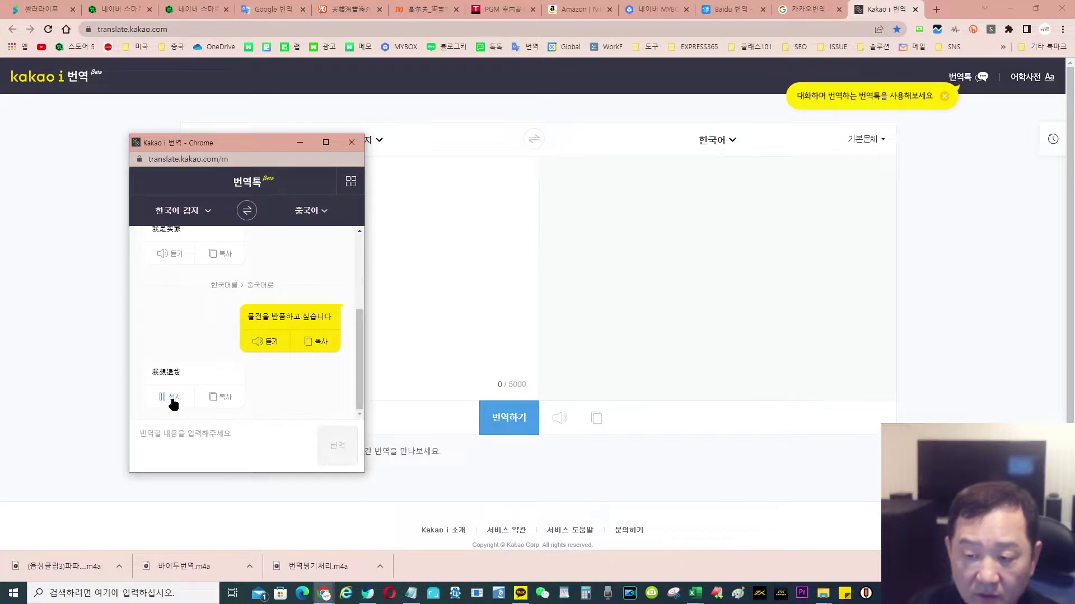
{"action": "left_click", "coordinate": [226, 397]}
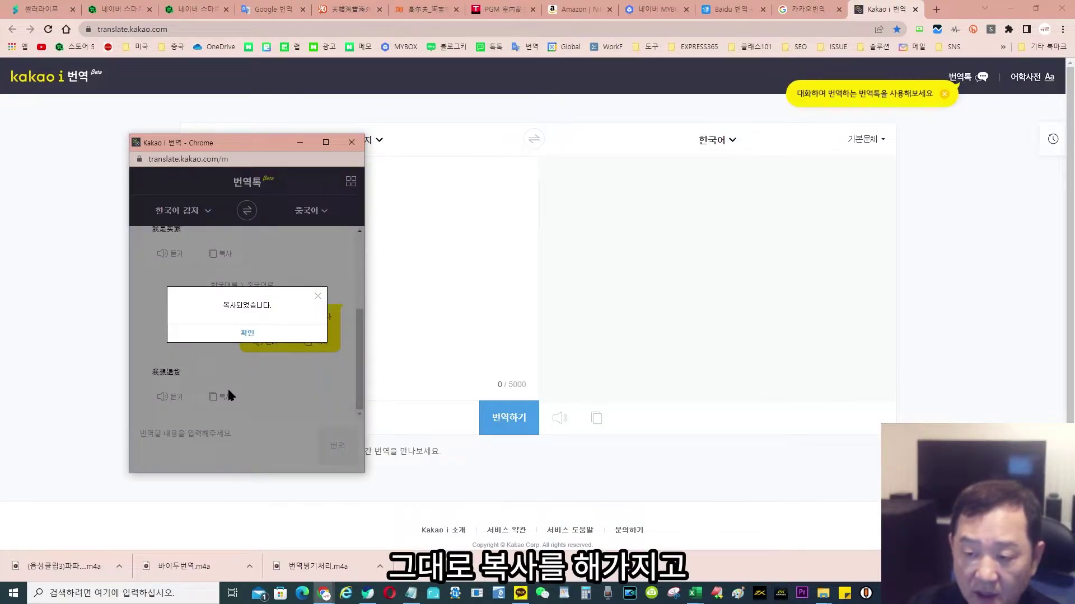
Step: Return to the main Kakao i translator page and translate the copied Chinese sentence "我想退货" into Korean
{"action": "left_click", "coordinate": [248, 335]}
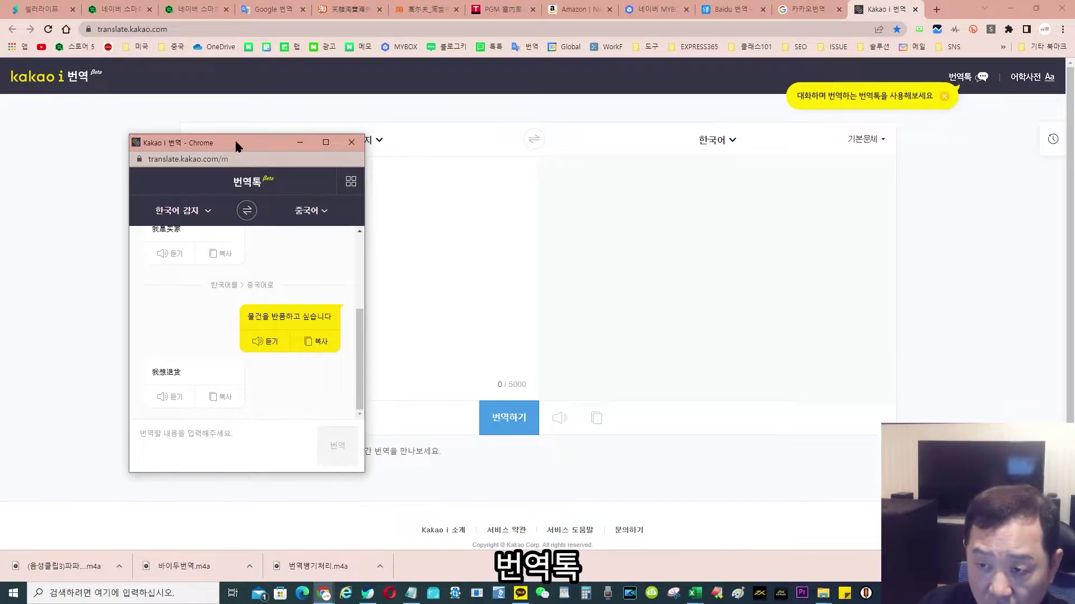
{"action": "left_click", "coordinate": [405, 203]}
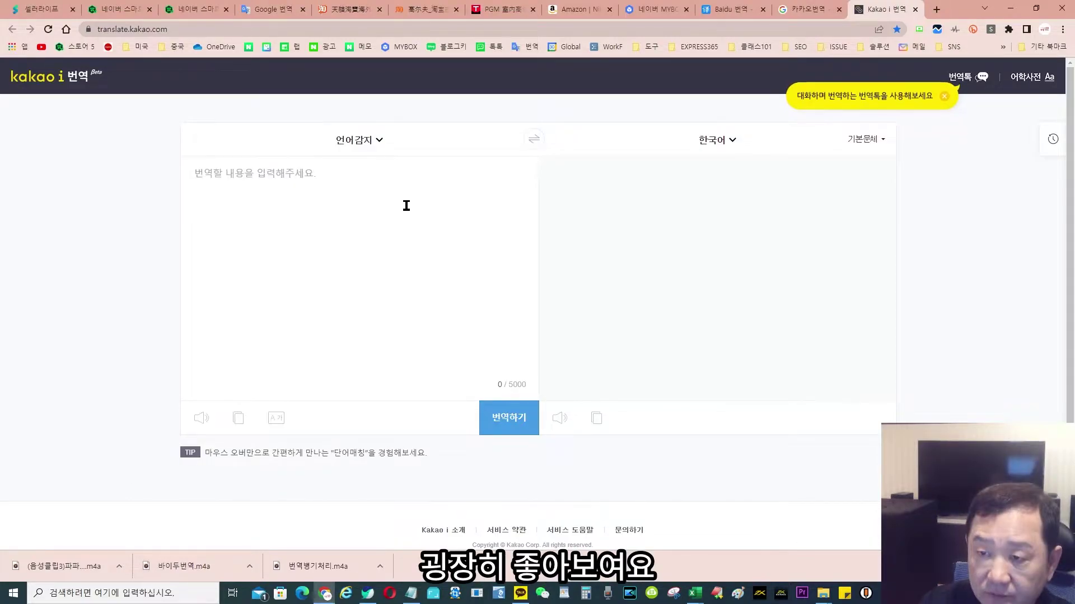
{"action": "left_click", "coordinate": [264, 186]}
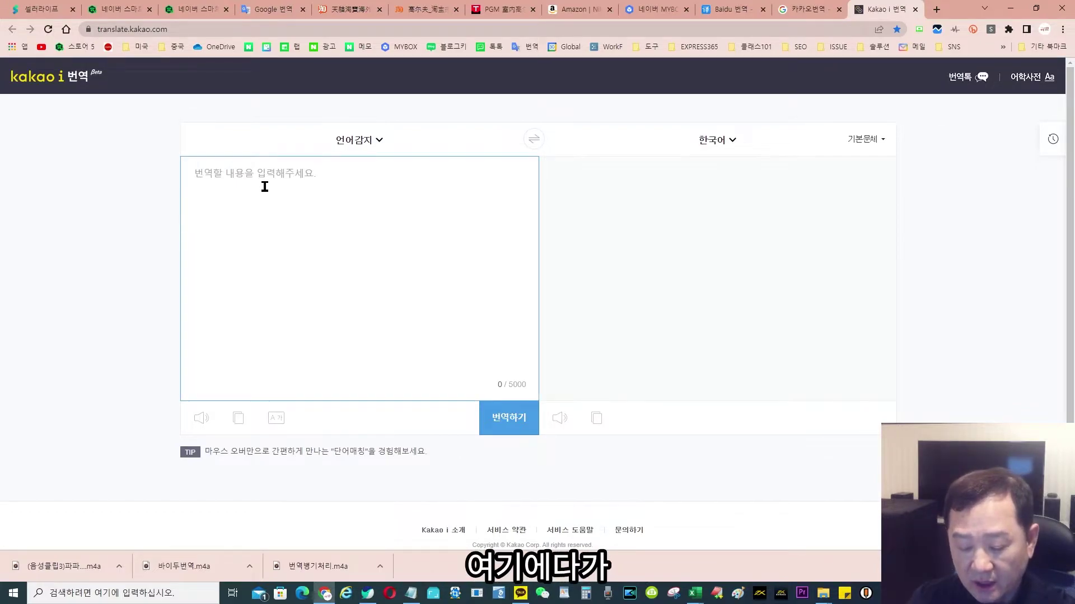
{"action": "type", "text": "我想退货"}
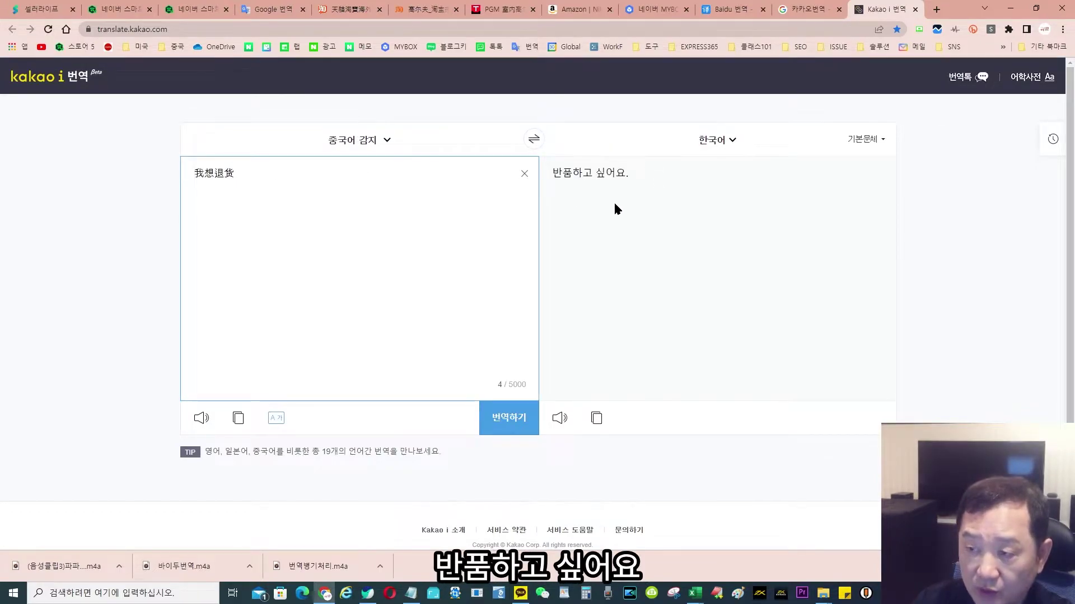
Step: Try the Korean translation in the 높임말 and 예사말 styles, and return it to 기본문체
{"action": "left_click", "coordinate": [873, 140]}
{"action": "left_click", "coordinate": [868, 177]}
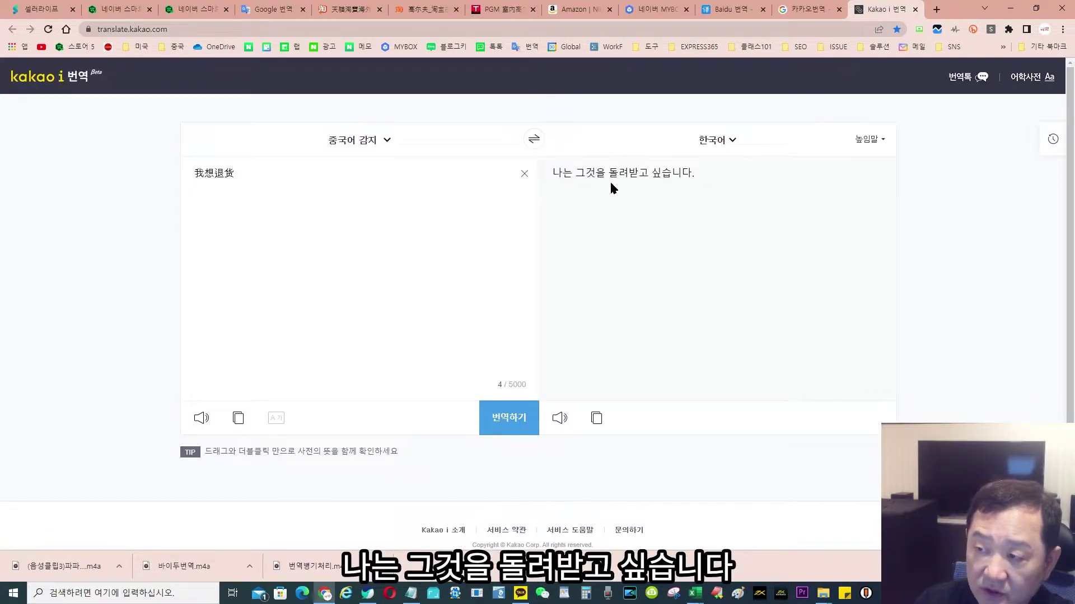
{"action": "left_click", "coordinate": [876, 142]}
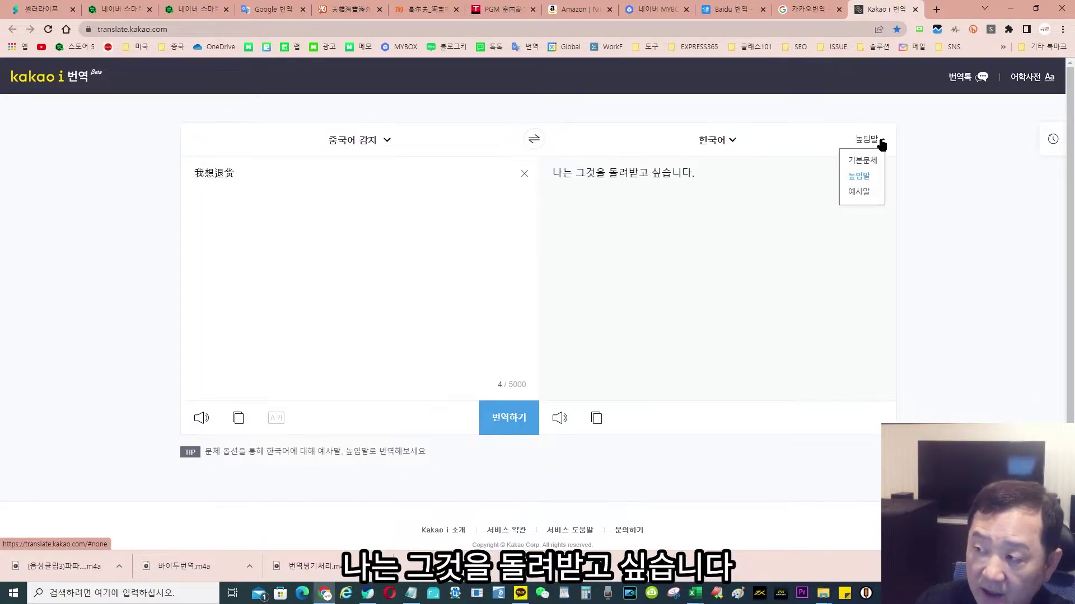
{"action": "left_click", "coordinate": [865, 192]}
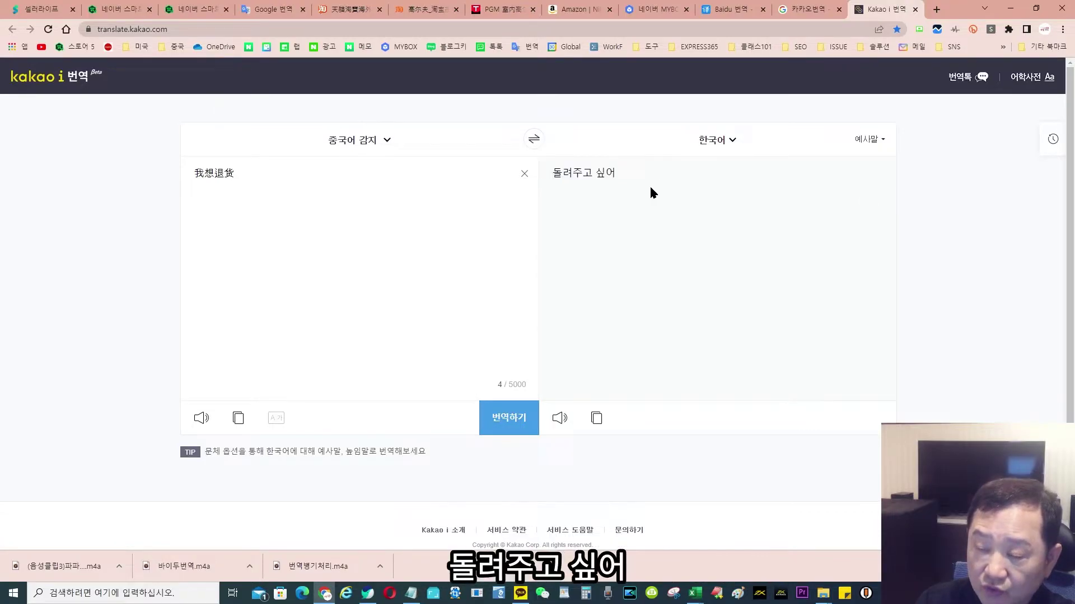
{"action": "left_click", "coordinate": [873, 141]}
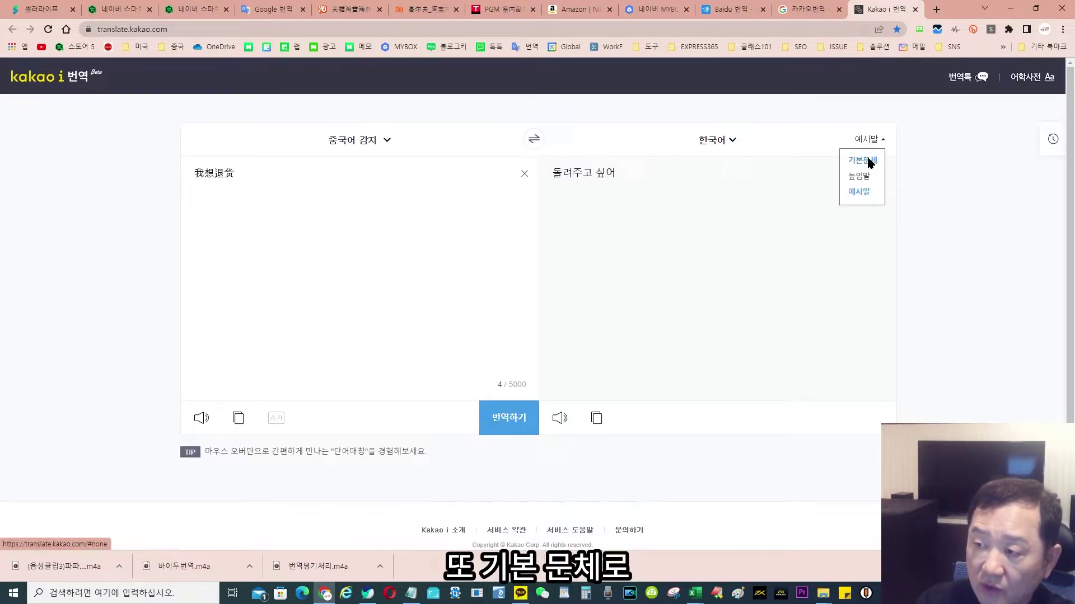
{"action": "left_click", "coordinate": [868, 161]}
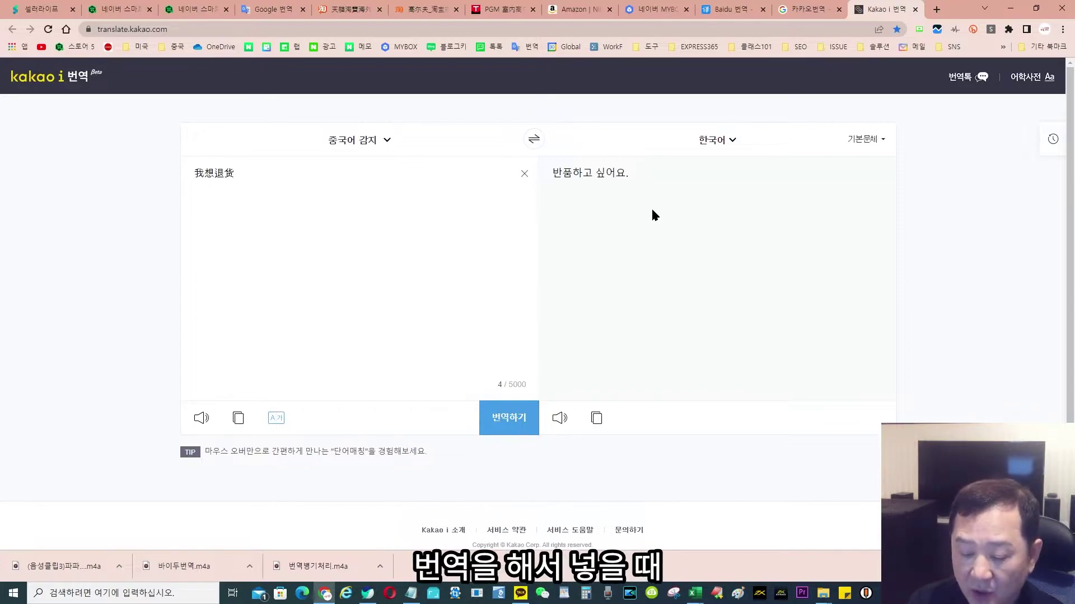
Step: Set the Korean translation style to 높임말 and copy the translated sentence
{"action": "left_click", "coordinate": [868, 141]}
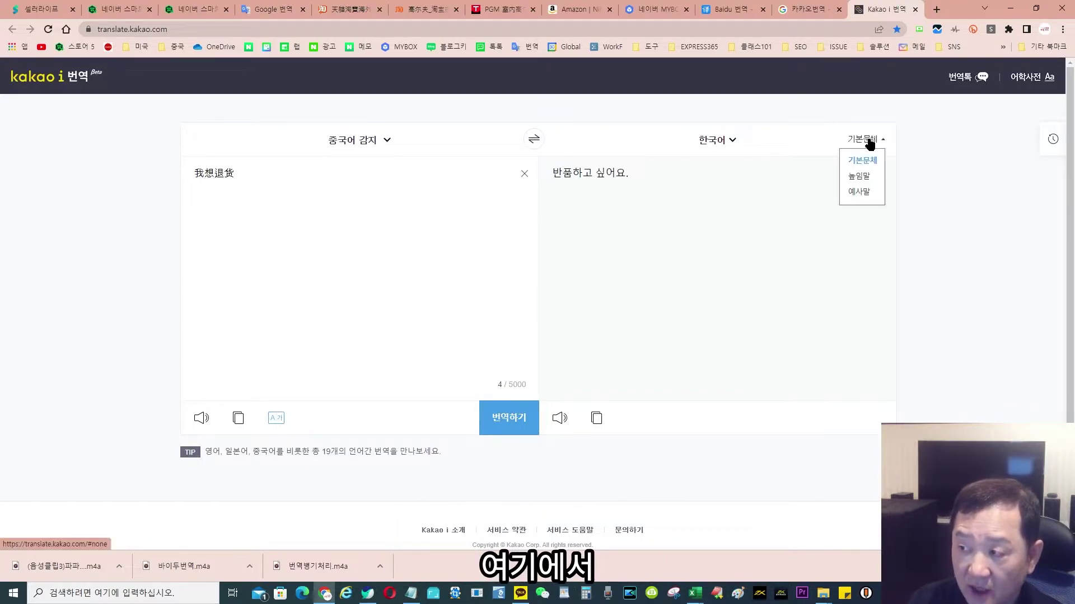
{"action": "left_click", "coordinate": [859, 178]}
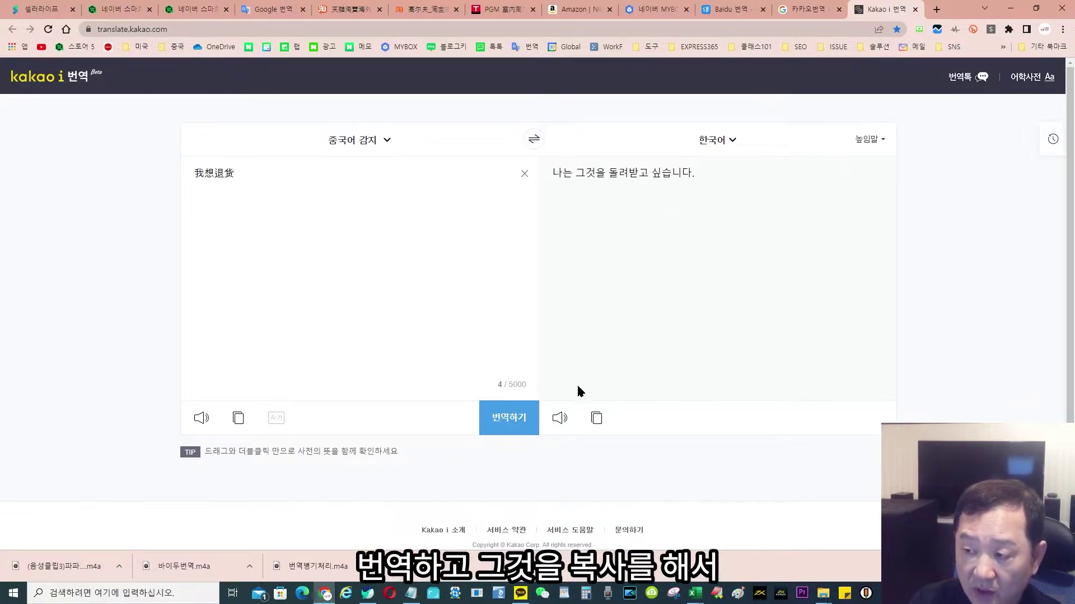
{"action": "left_click", "coordinate": [596, 419]}
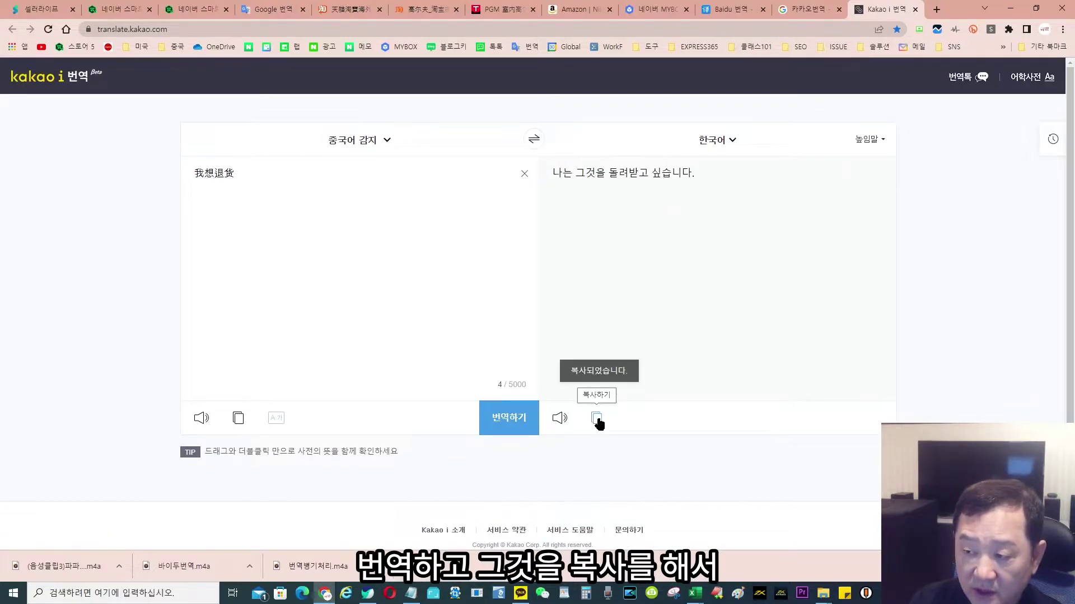
Step: Paste the copied Korean sentence below the English Stripe Shirt description in the Smart Store editor and select it
{"action": "left_click", "coordinate": [222, 7]}
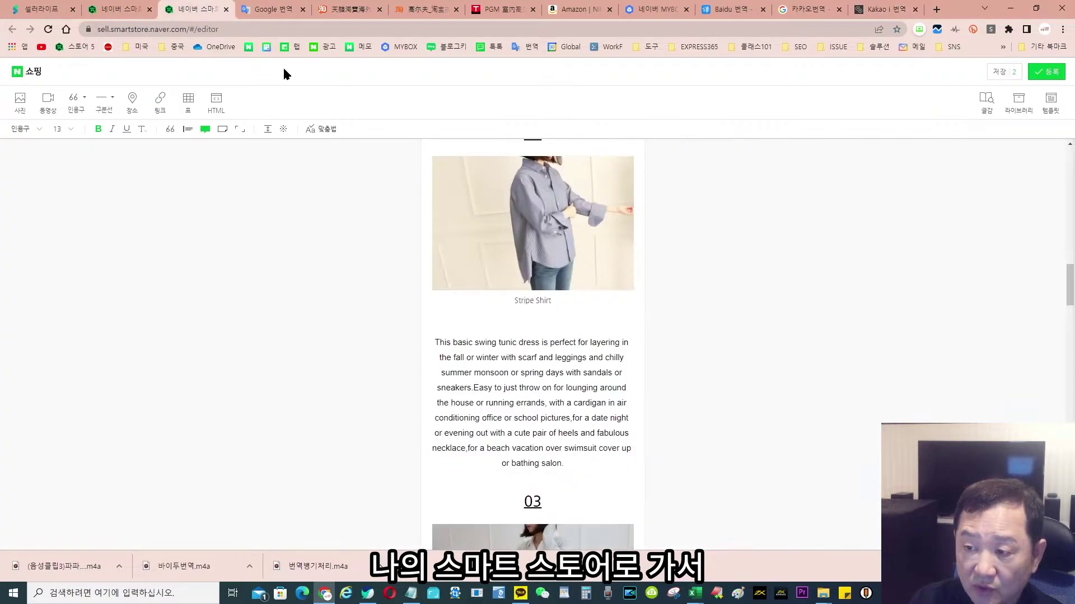
{"action": "left_click", "coordinate": [482, 483]}
{"action": "key", "text": "ctrl+v"}
{"action": "scroll", "coordinate": [647, 425], "scroll_direction": "down", "scroll_amount": 1}
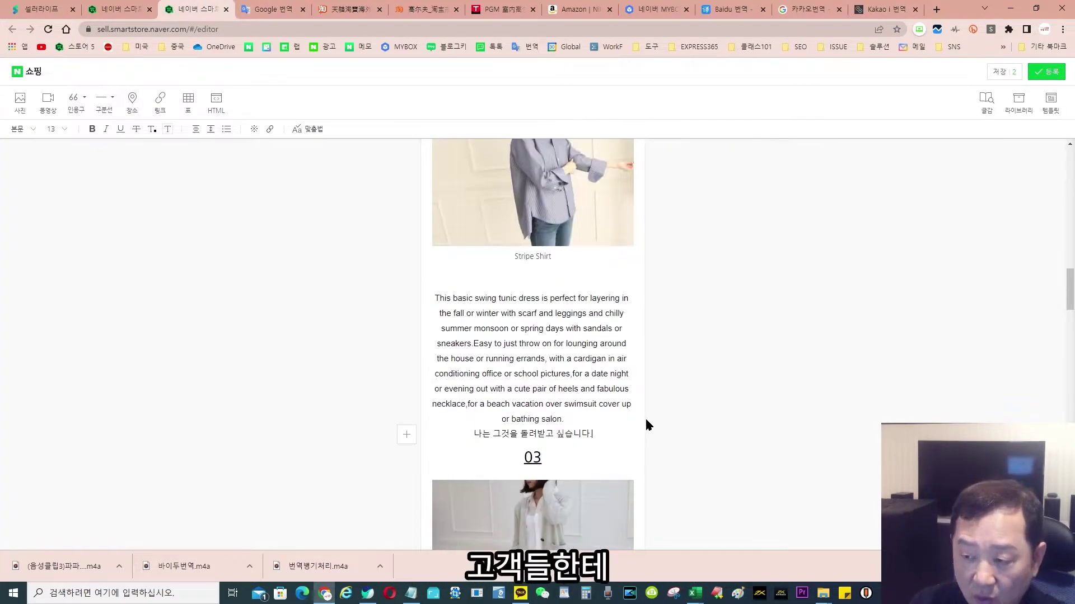
{"action": "left_click_drag", "start_coordinate": [592, 434], "coordinate": [474, 434]}
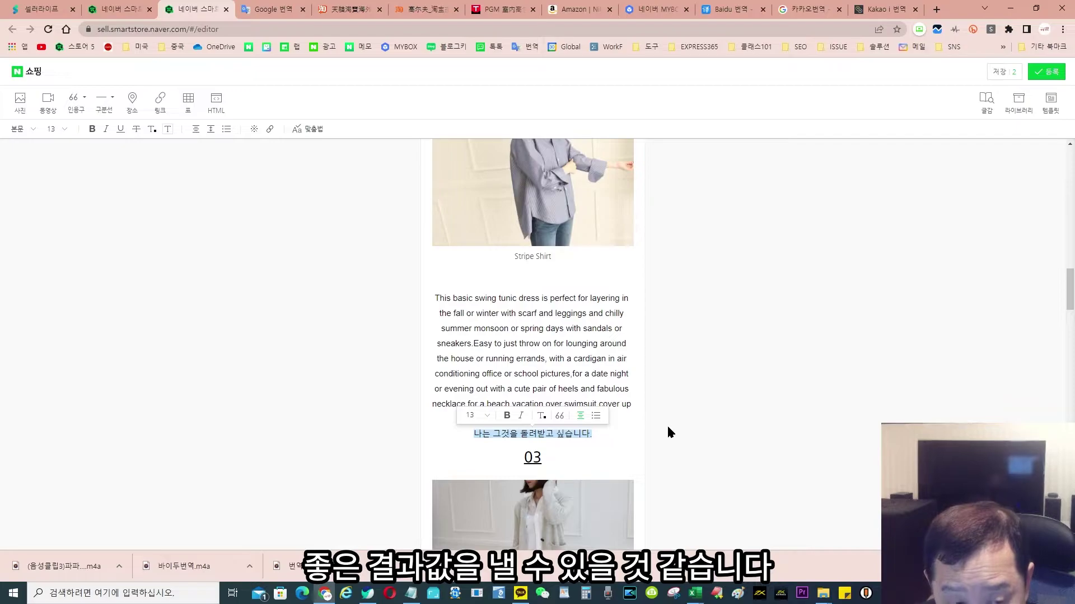
Step: Open the 어학사전 dictionary from Kakao i, look up "알리바바" and show more Korean dictionary results
{"action": "left_click", "coordinate": [882, 8]}
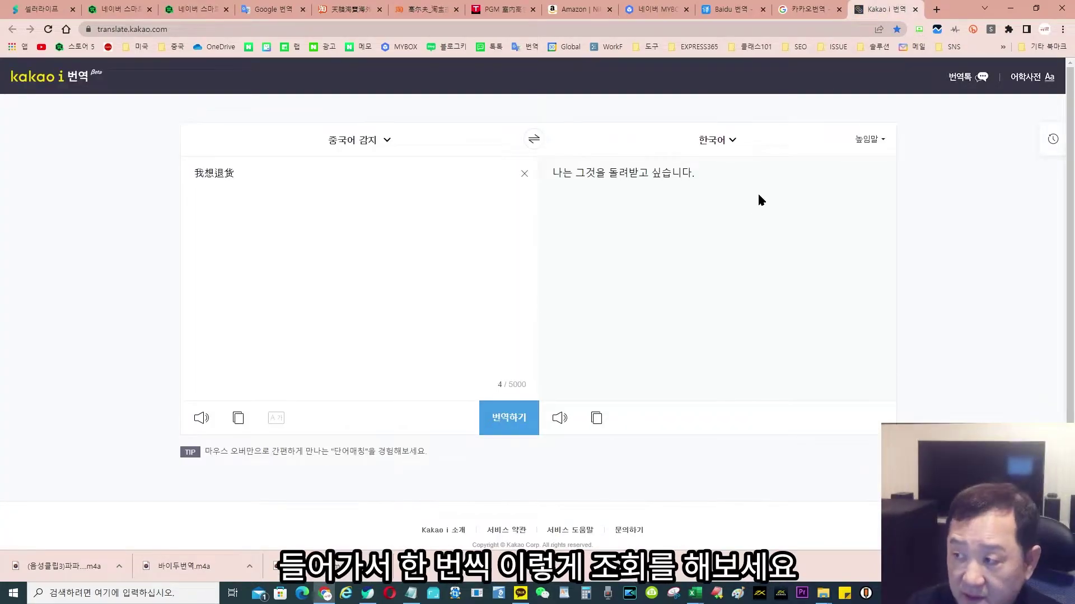
{"action": "left_click", "coordinate": [1030, 79]}
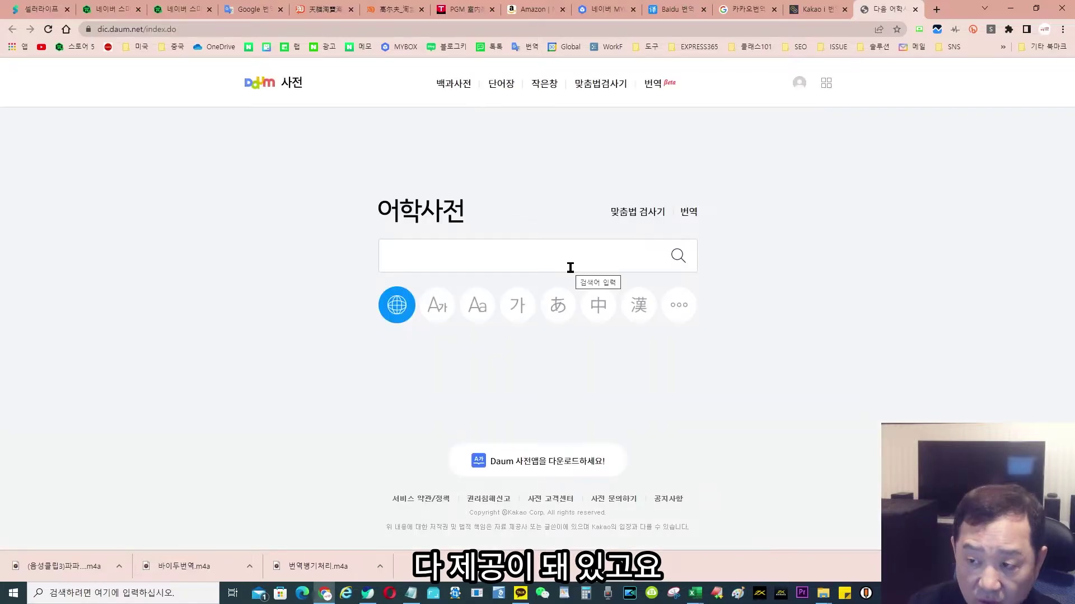
{"action": "left_click", "coordinate": [571, 267]}
{"action": "type", "text": "알리바바"}
{"action": "key", "text": "Return"}
{"action": "left_click", "coordinate": [320, 98]}
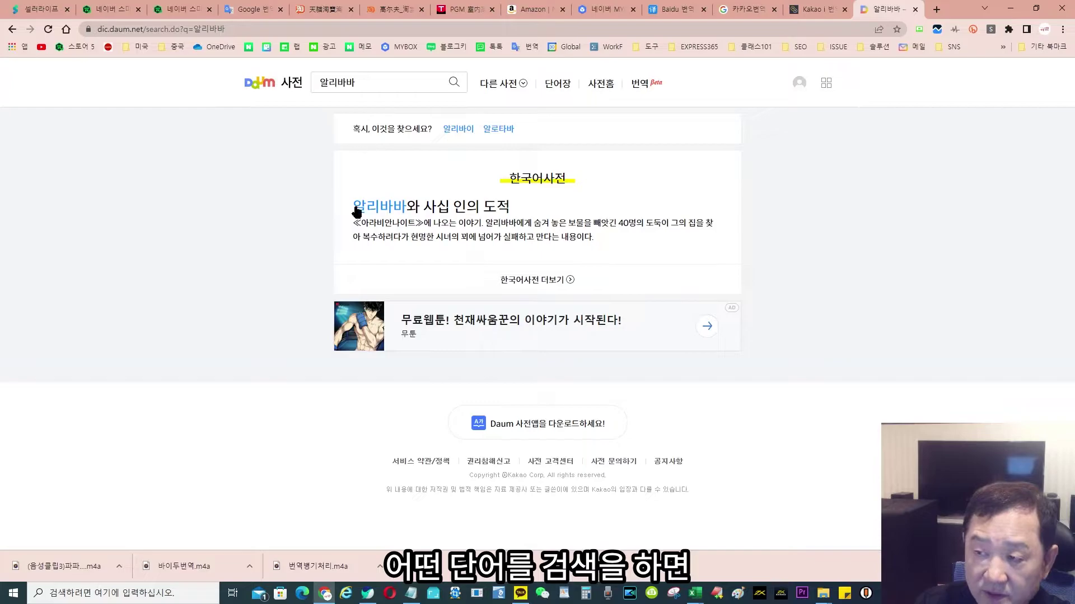
{"action": "left_click", "coordinate": [556, 279]}
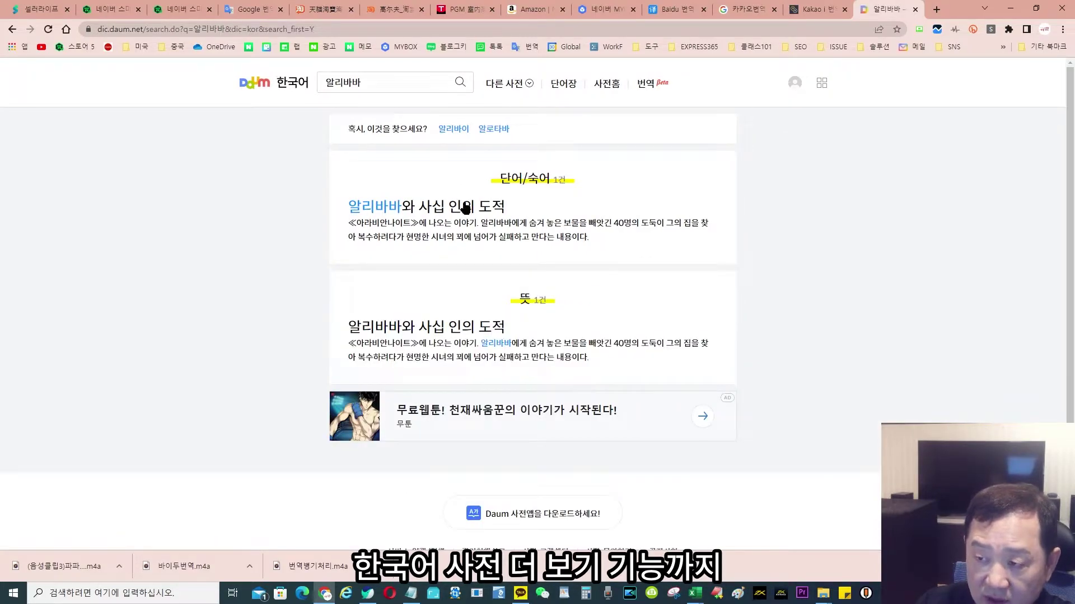
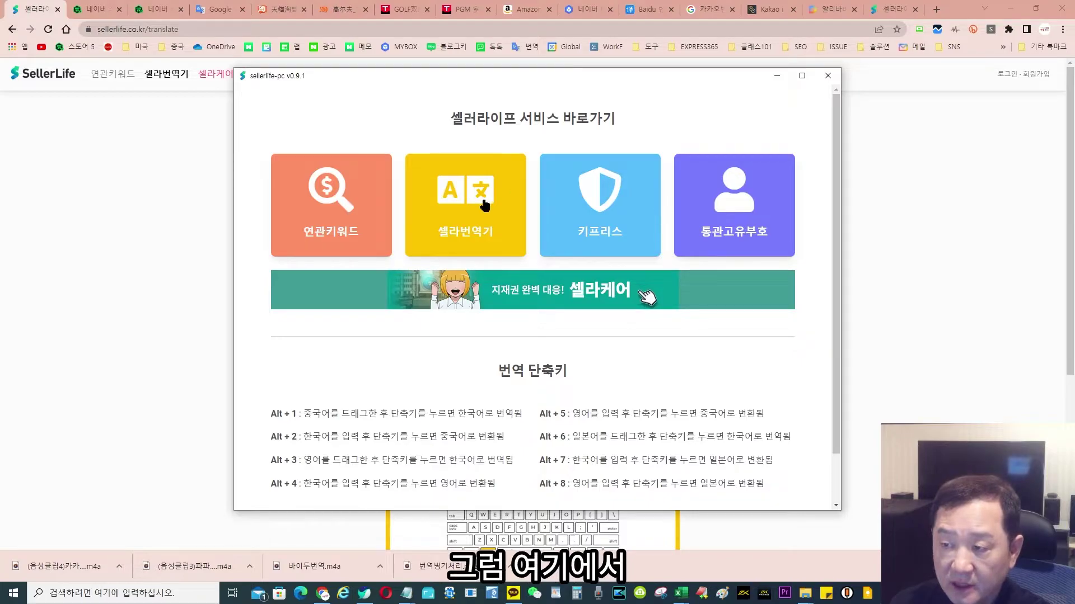
Step: Open SellerLife's 셀라번역기 page, and copy the selected brand name and product parameters from the Tmall GOLF backpack page into Notepad
{"action": "left_click", "coordinate": [485, 205]}
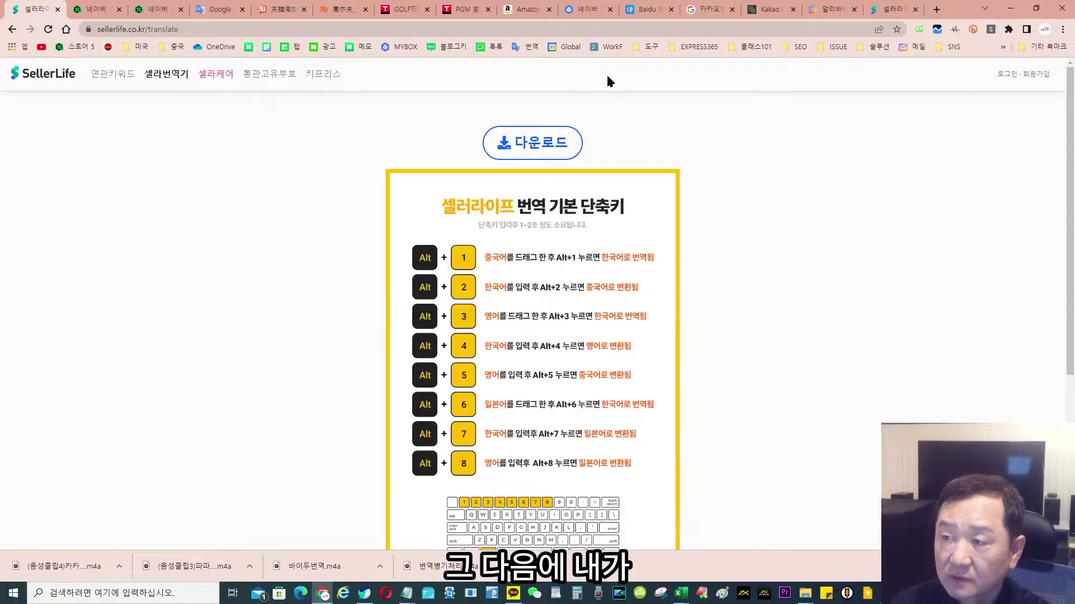
{"action": "left_click", "coordinate": [456, 10]}
{"action": "left_click", "coordinate": [412, 9]}
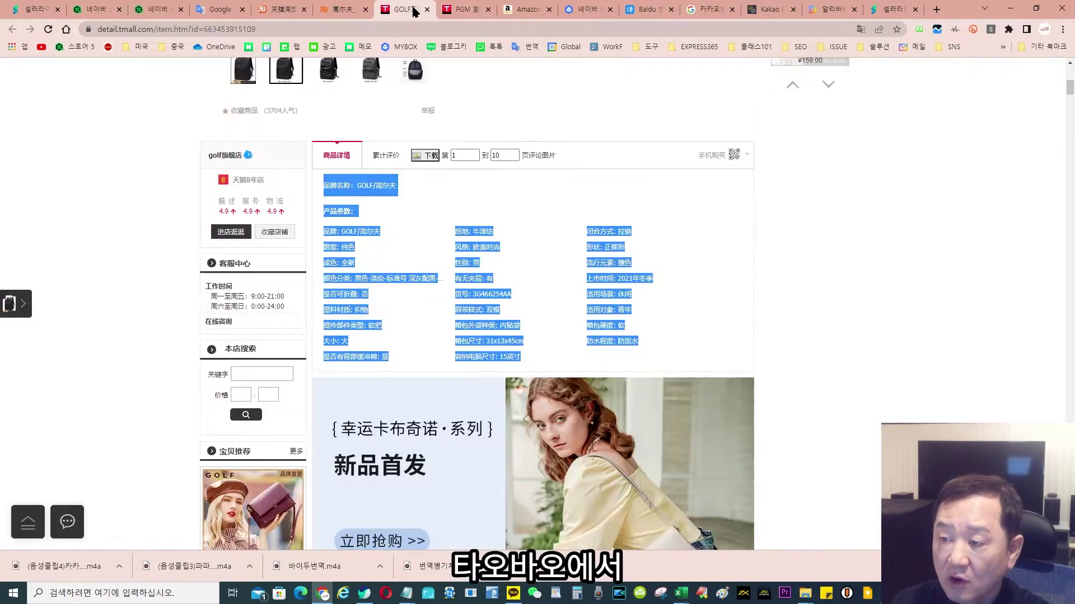
{"action": "right_click", "coordinate": [469, 248]}
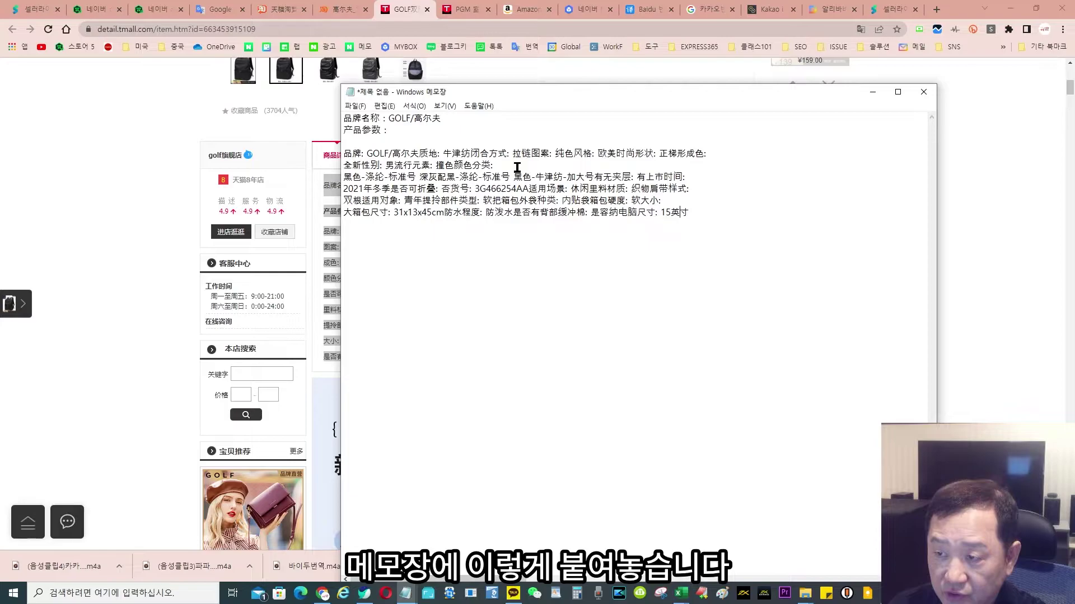
Step: Translate all the Chinese product text in Notepad into Korean with the SellerLife translator, and close the note without saving
{"action": "key", "text": "ctrl+a"}
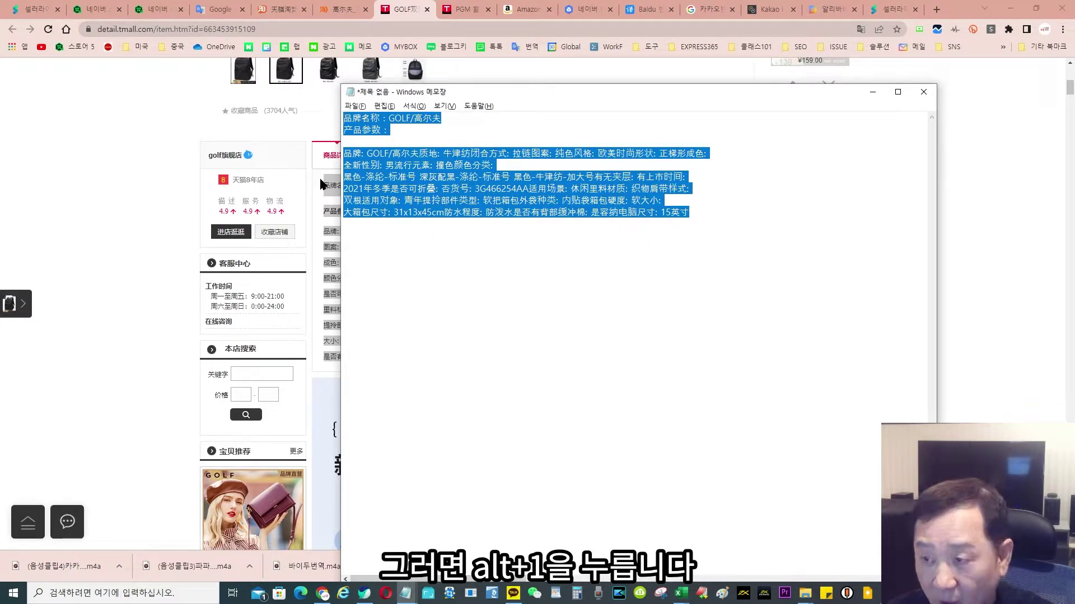
{"action": "key", "text": "alt+1"}
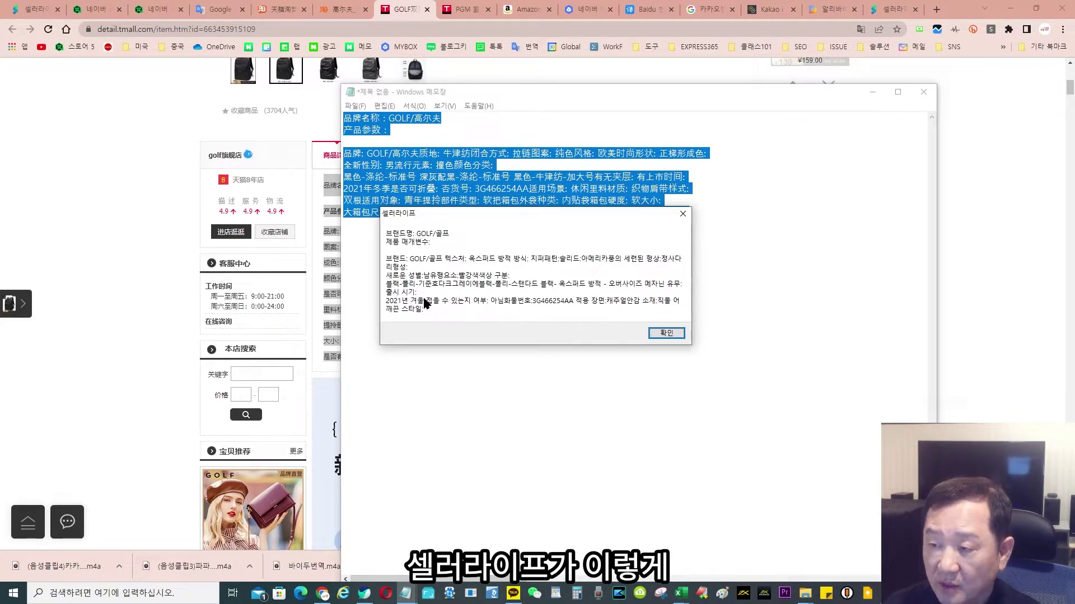
{"action": "left_click", "coordinate": [663, 333]}
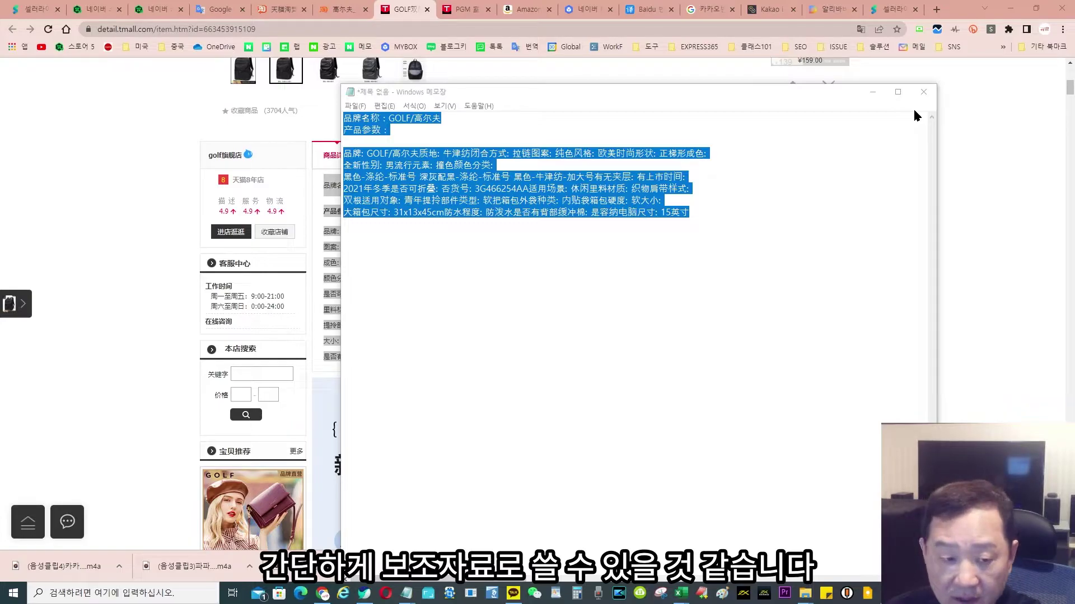
{"action": "left_click", "coordinate": [923, 92]}
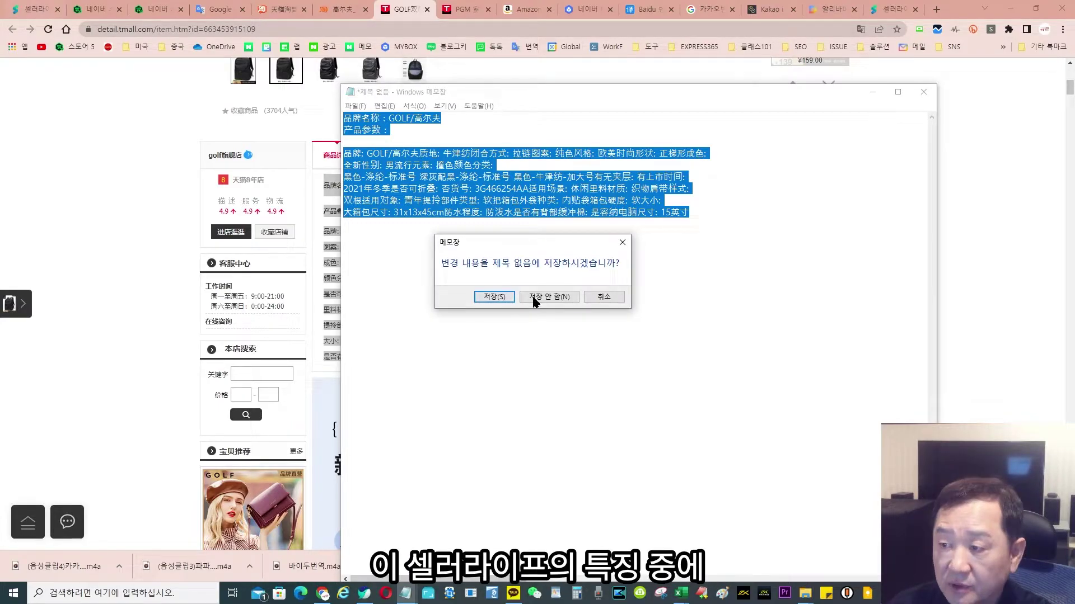
{"action": "left_click", "coordinate": [534, 302]}
Step: Search SellerLife's 연관키워드 for "전자계산기" and examine the related and autocomplete keyword lists for each marketplace
{"action": "left_click", "coordinate": [33, 10]}
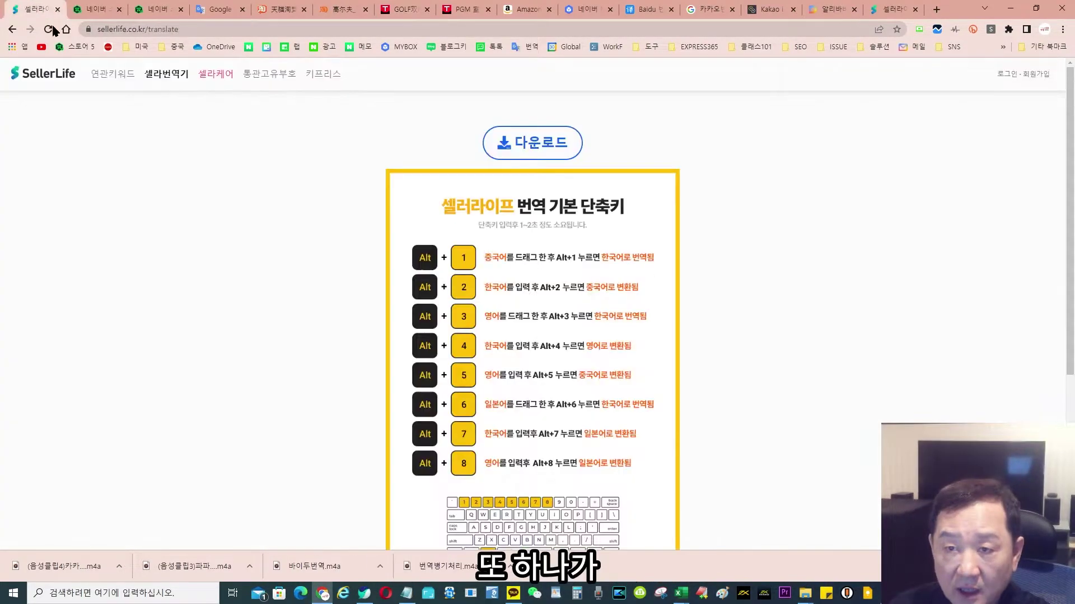
{"action": "left_click", "coordinate": [118, 79]}
{"action": "left_click", "coordinate": [456, 144]}
{"action": "type", "text": "전"}
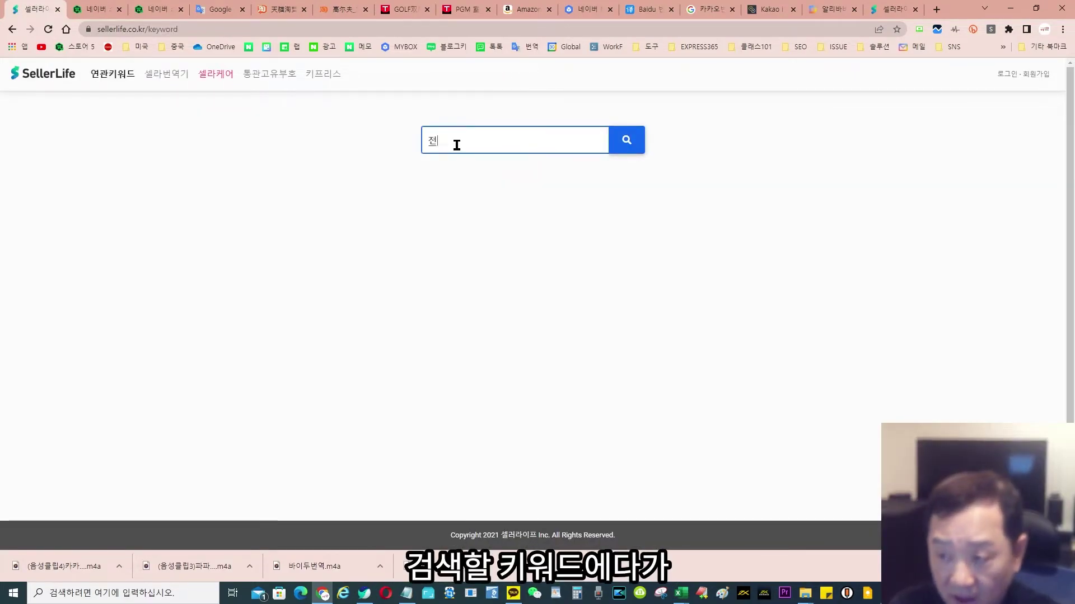
{"action": "type", "text": "자계산기"}
{"action": "left_click", "coordinate": [636, 144]}
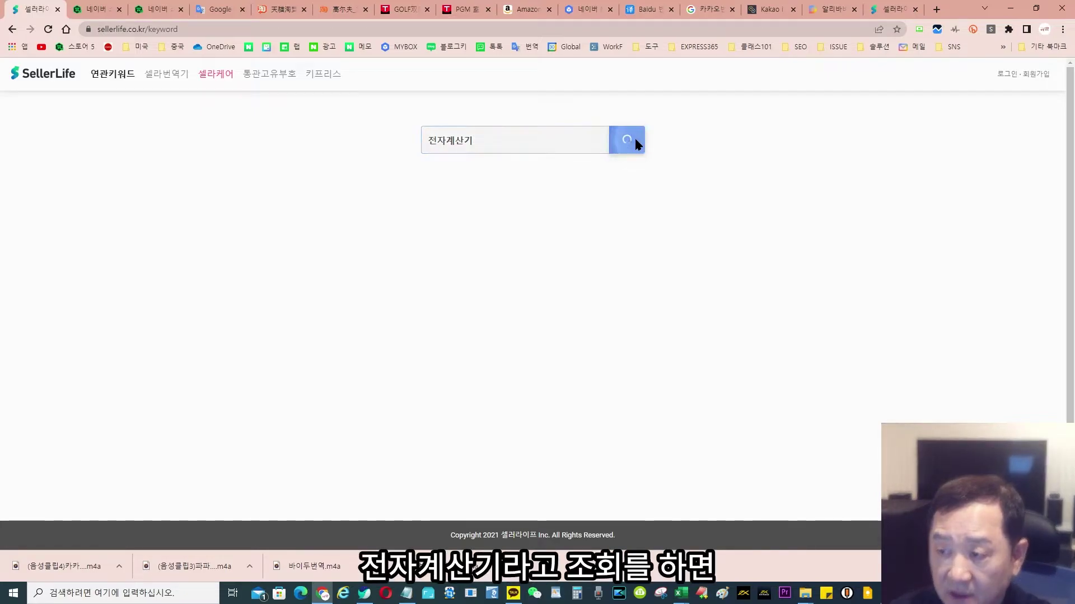
{"action": "scroll", "coordinate": [354, 253], "scroll_direction": "down", "scroll_amount": 2}
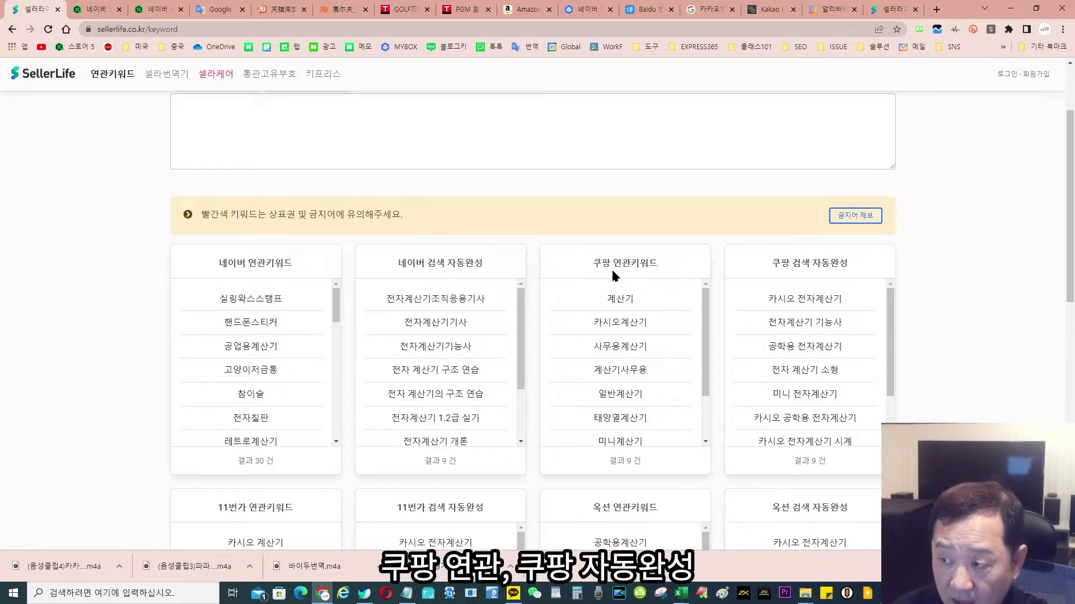
{"action": "scroll", "coordinate": [475, 327], "scroll_direction": "down", "scroll_amount": 2}
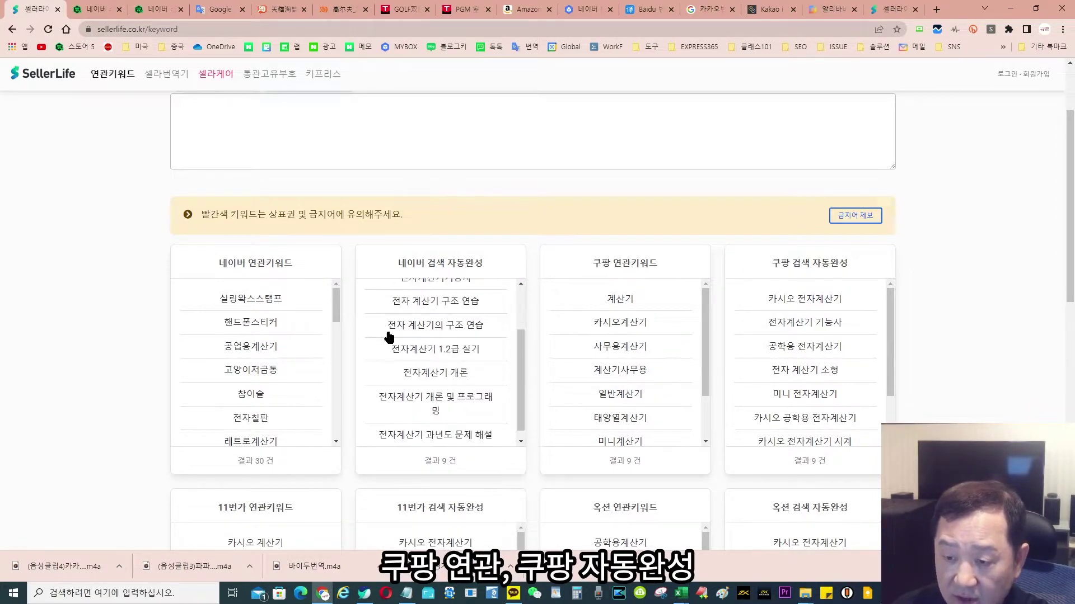
{"action": "scroll", "coordinate": [122, 493], "scroll_direction": "down", "scroll_amount": 4}
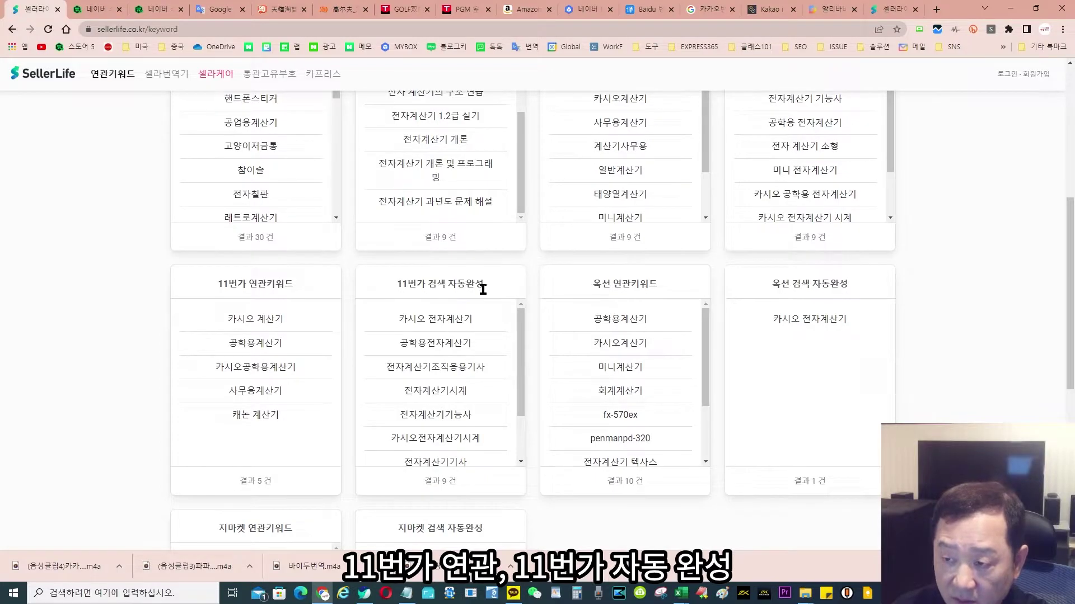
{"action": "scroll", "coordinate": [629, 338], "scroll_direction": "down", "scroll_amount": 2}
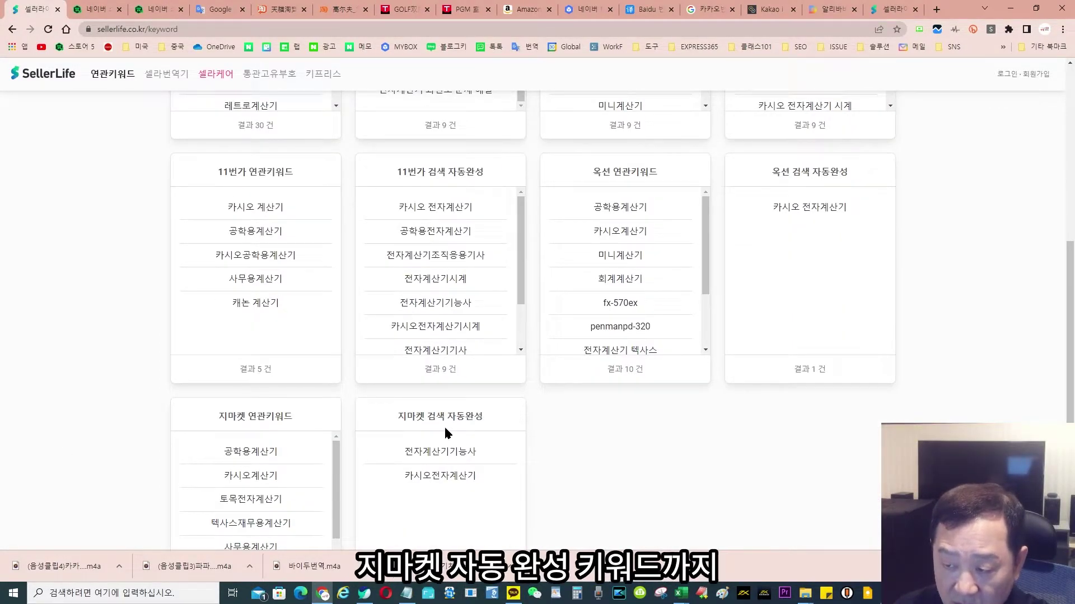
{"action": "scroll", "coordinate": [434, 439], "scroll_direction": "up", "scroll_amount": 4}
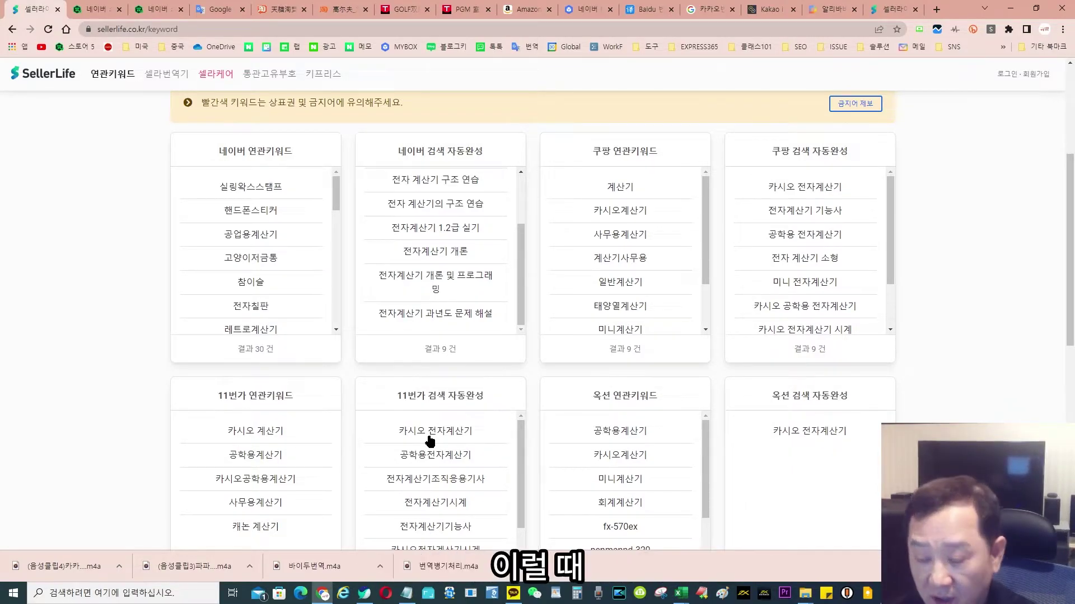
Step: Add the Naver related keywords from 실링왁스스탬프 through 제도샤프 to the keyword collection box
{"action": "scroll", "coordinate": [361, 445], "scroll_direction": "up", "scroll_amount": 1}
{"action": "scroll", "coordinate": [361, 445], "scroll_direction": "up", "scroll_amount": 2}
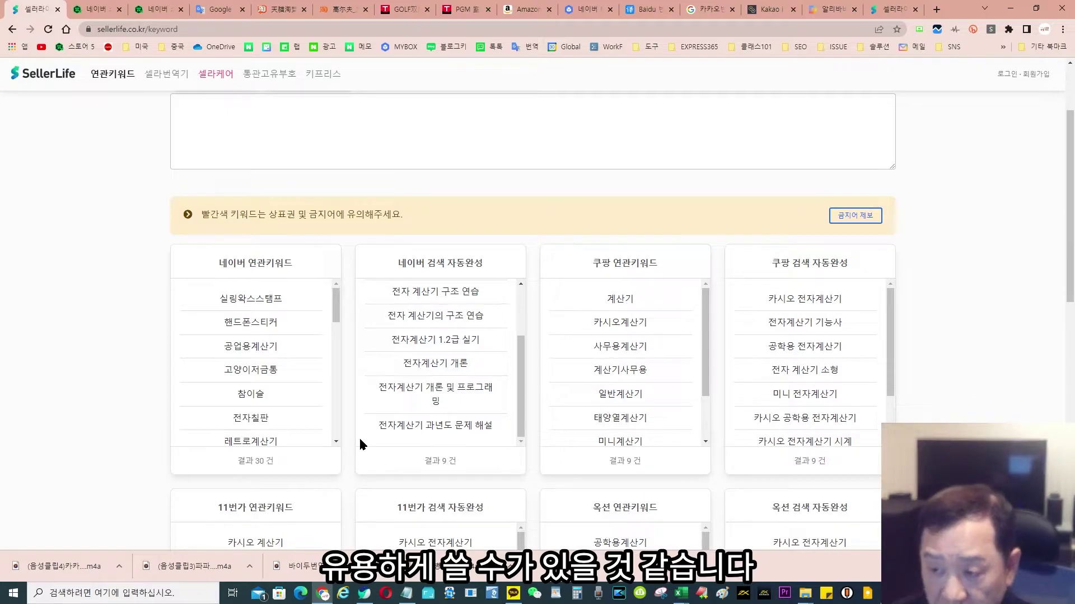
{"action": "scroll", "coordinate": [358, 440], "scroll_direction": "up", "scroll_amount": 3}
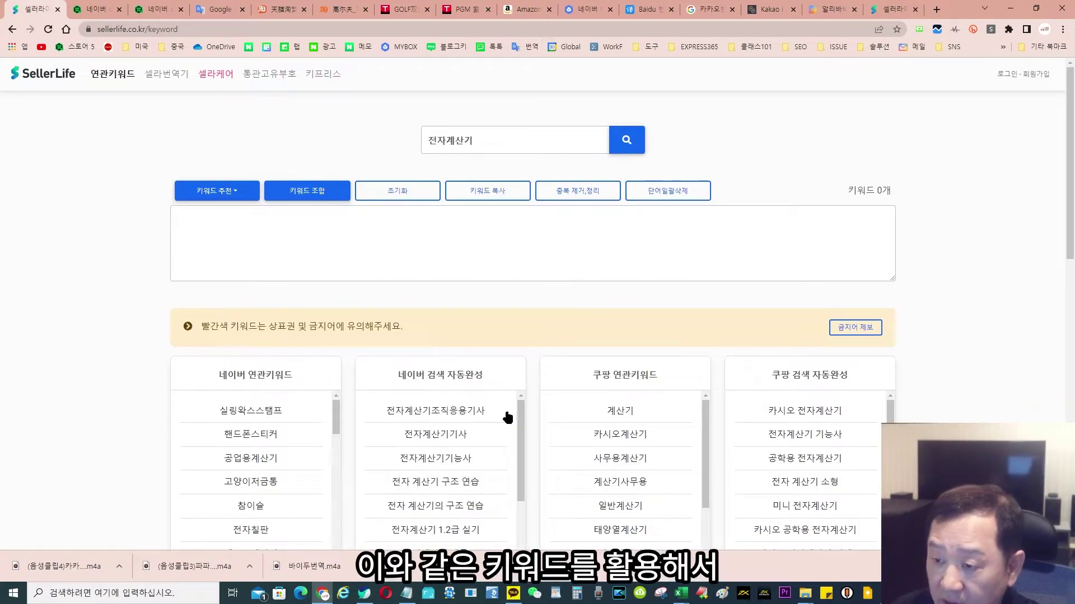
{"action": "left_click", "coordinate": [327, 198]}
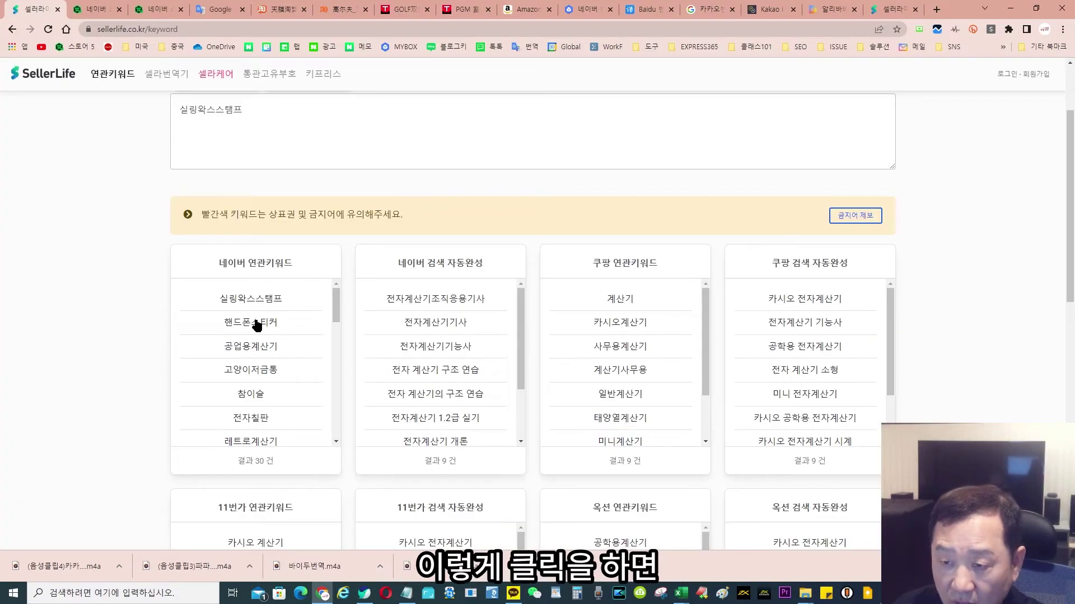
{"action": "left_click", "coordinate": [257, 322]}
{"action": "left_click", "coordinate": [261, 346]}
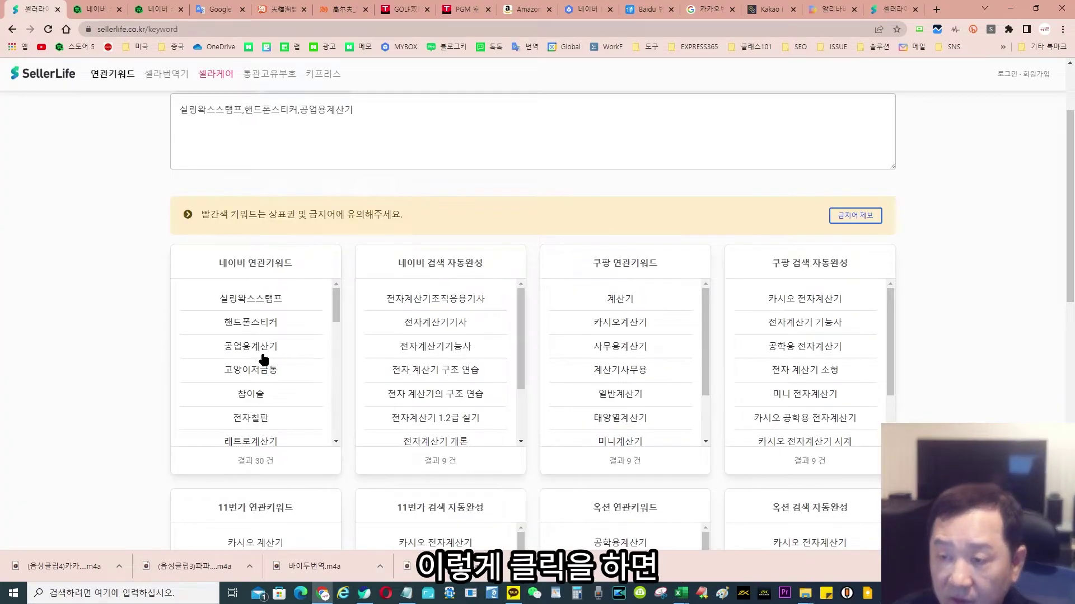
{"action": "left_click", "coordinate": [267, 371]}
{"action": "left_click", "coordinate": [259, 395]}
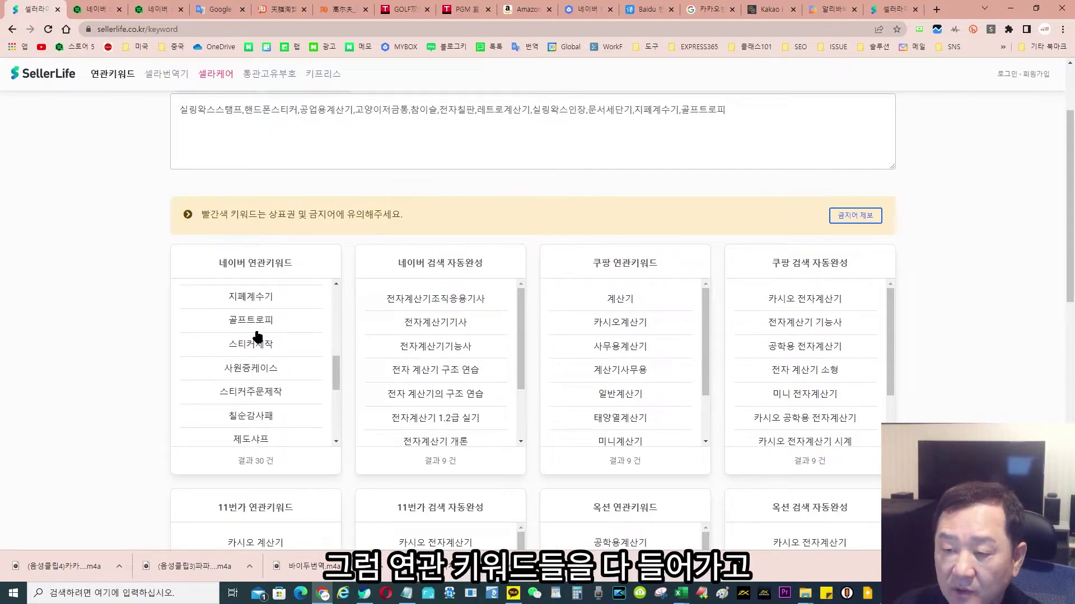
{"action": "left_click", "coordinate": [253, 344]}
{"action": "left_click", "coordinate": [250, 376]}
{"action": "left_click", "coordinate": [249, 400]}
{"action": "left_click", "coordinate": [250, 417]}
{"action": "left_click", "coordinate": [250, 439]}
Step: Add the Naver autocomplete keywords from 전자계산기조직응용기사 through 전자계산기 개론 to the keyword collection box
{"action": "left_click", "coordinate": [469, 298]}
{"action": "left_click", "coordinate": [454, 324]}
{"action": "left_click", "coordinate": [438, 347]}
{"action": "left_click", "coordinate": [427, 369]}
{"action": "left_click", "coordinate": [425, 394]}
{"action": "left_click", "coordinate": [417, 420]}
{"action": "left_click", "coordinate": [417, 442]}
{"action": "scroll", "coordinate": [588, 199], "scroll_direction": "up", "scroll_amount": 2}
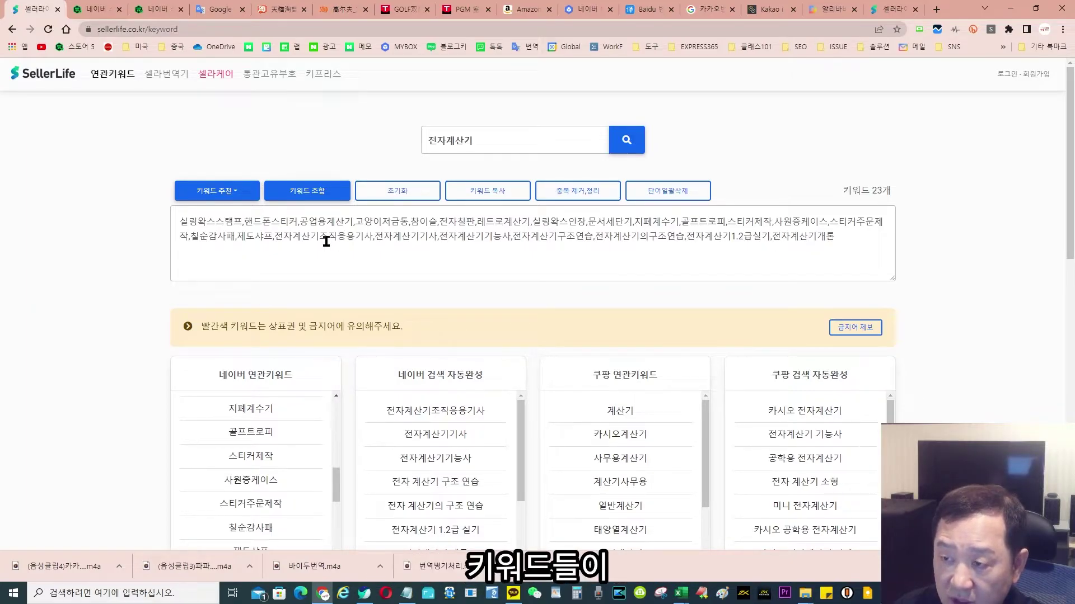
Step: Remove duplicates from the collected keywords and copy the whole keyword list
{"action": "left_click", "coordinate": [561, 194]}
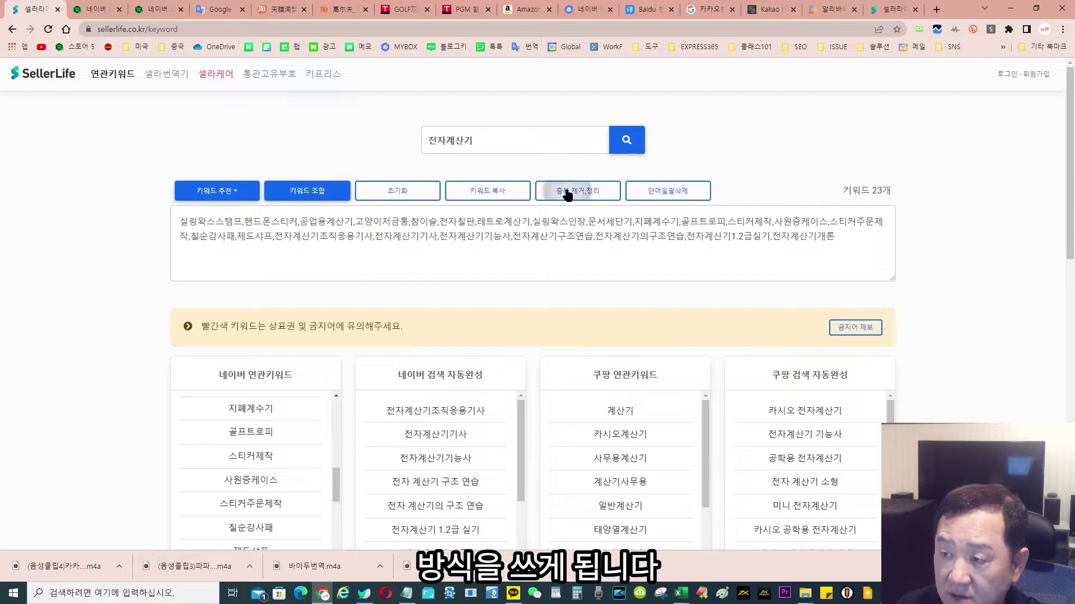
{"action": "left_click", "coordinate": [484, 193]}
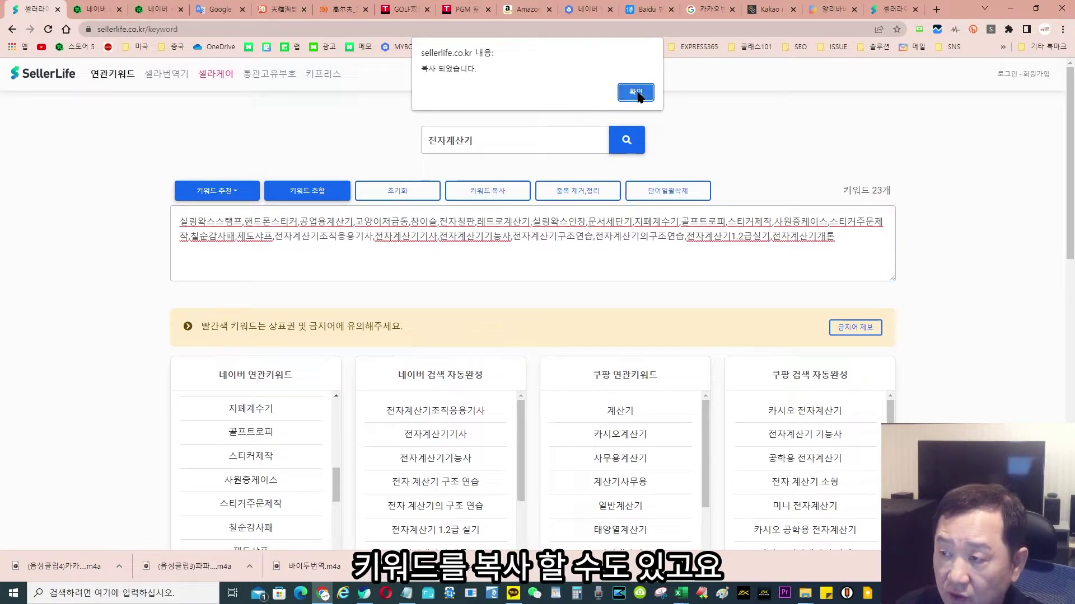
{"action": "left_click", "coordinate": [641, 94]}
Step: Bulk-delete the word "계산기" from all collected keywords with 단어일괄삭제
{"action": "left_click", "coordinate": [668, 190]}
{"action": "left_click", "coordinate": [514, 283]}
{"action": "type", "text": "게"}
{"action": "key", "text": "BackSpace"}
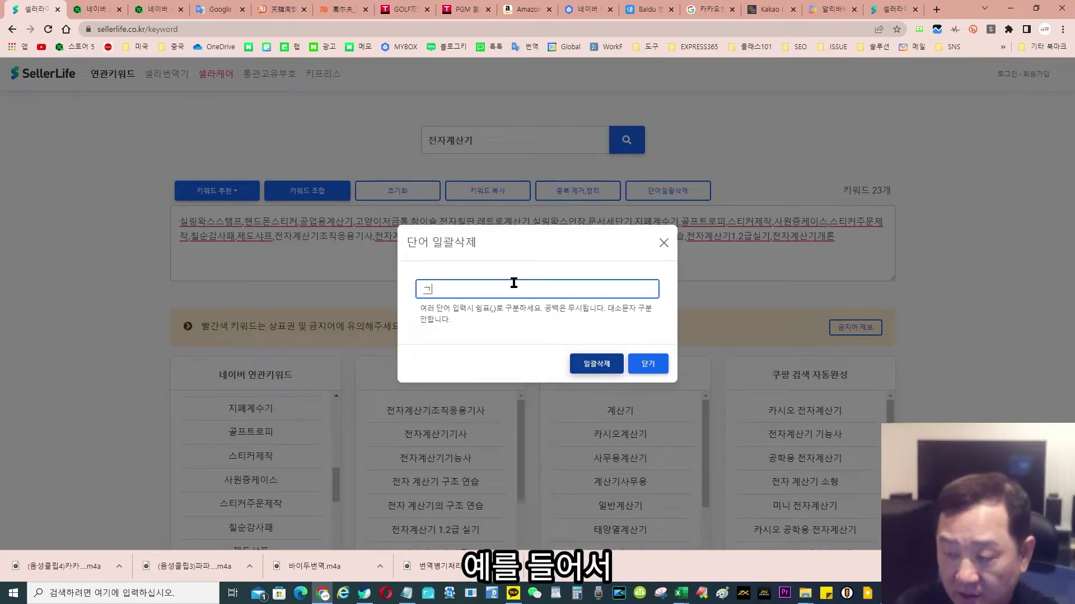
{"action": "type", "text": "ㅖ사ㄴ기"}
{"action": "left_click", "coordinate": [596, 363]}
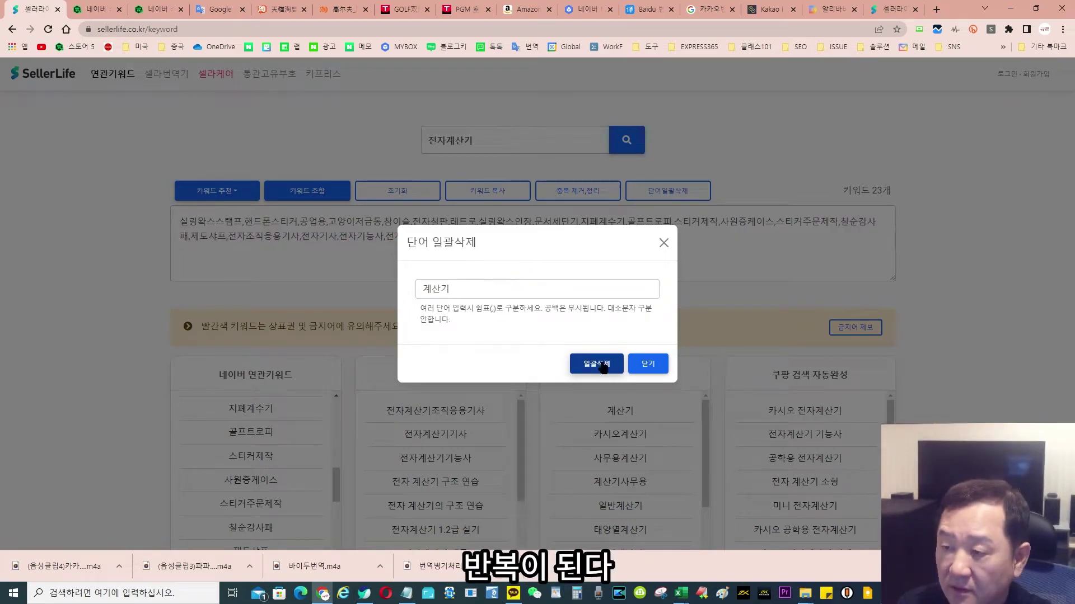
{"action": "left_click", "coordinate": [648, 363]}
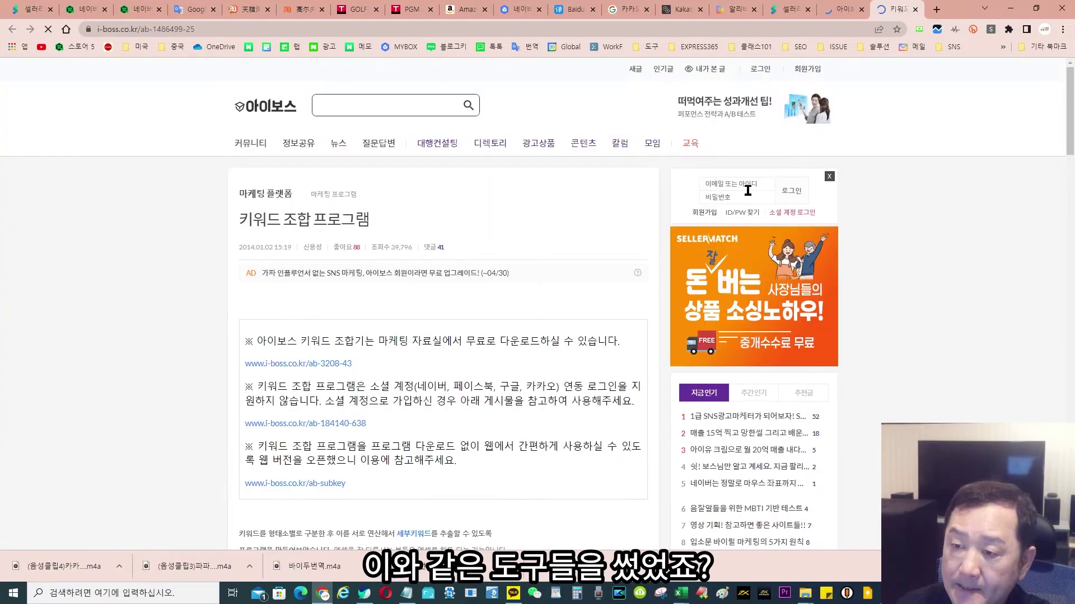
Step: Copy the 쇼핑연관 keywords for "여성가방" from Naver Shopping and paste them into the Excel sheet starting at cell C4
{"action": "scroll", "coordinate": [747, 191], "scroll_direction": "down", "scroll_amount": 8}
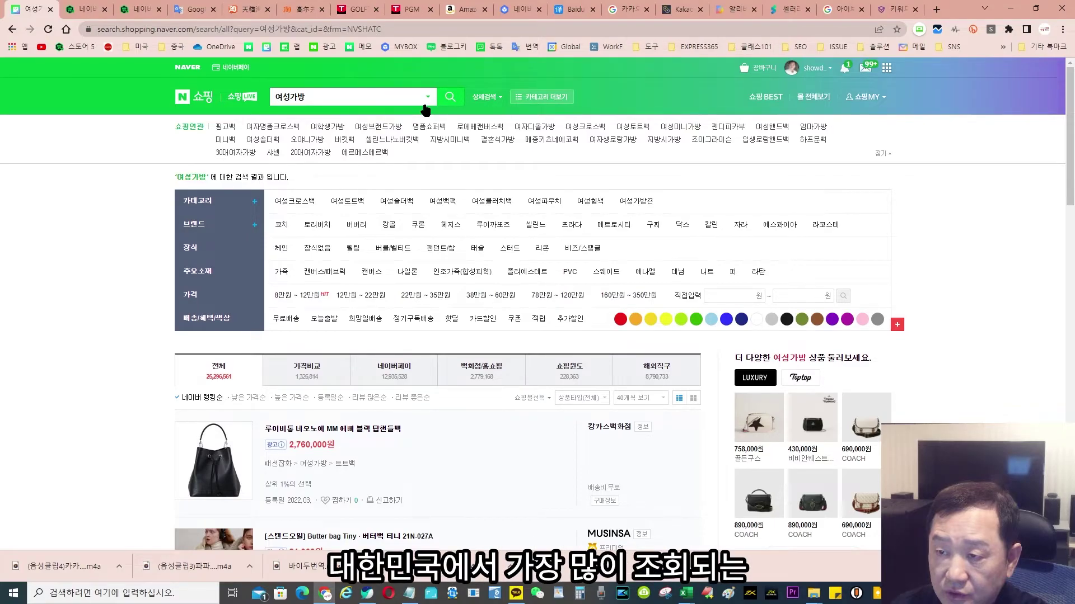
{"action": "left_click_drag", "start_coordinate": [425, 110], "coordinate": [396, 157]}
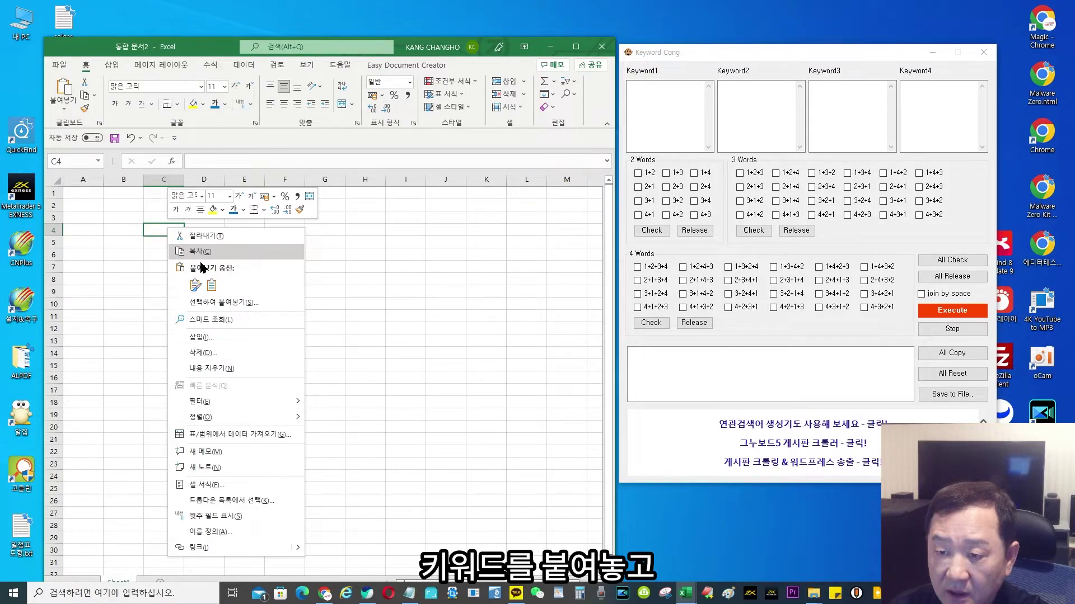
{"action": "left_click", "coordinate": [195, 285]}
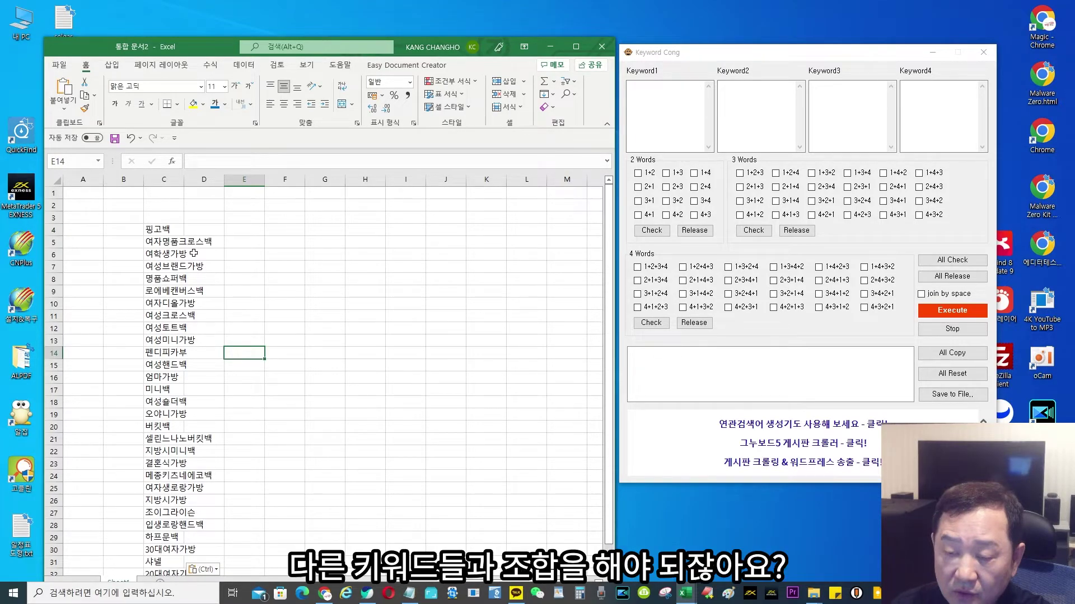
Step: Copy the keywords in C4:C14, 핑고백 through 펜디피카부, from Excel into the Keyword1 list of Keyword Cong
{"action": "left_click", "coordinate": [163, 229]}
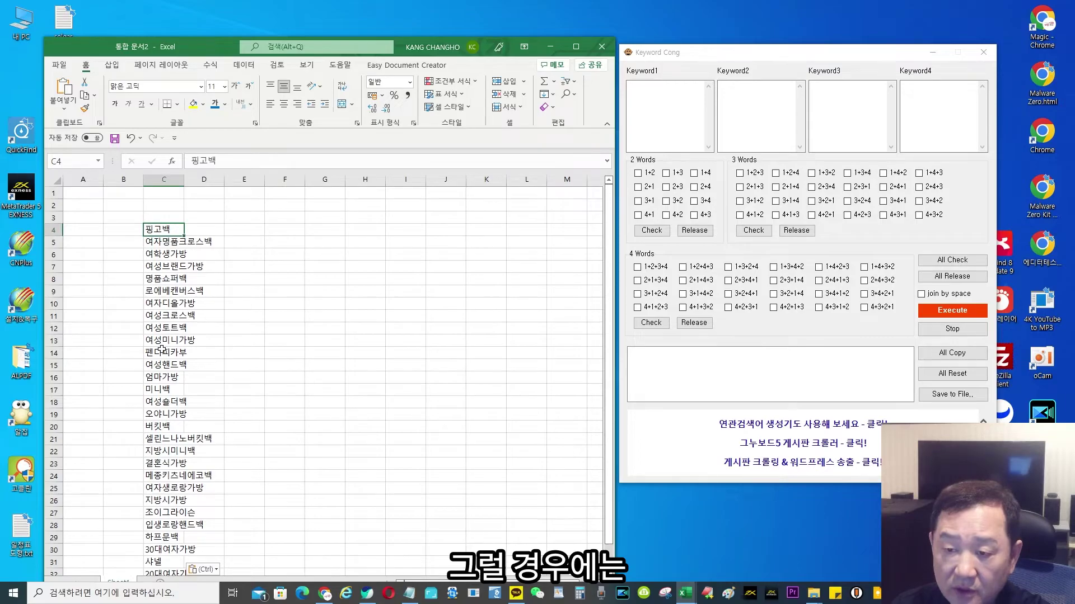
{"action": "left_click", "coordinate": [162, 353], "text": "shift"}
{"action": "key", "text": "ctrl+c"}
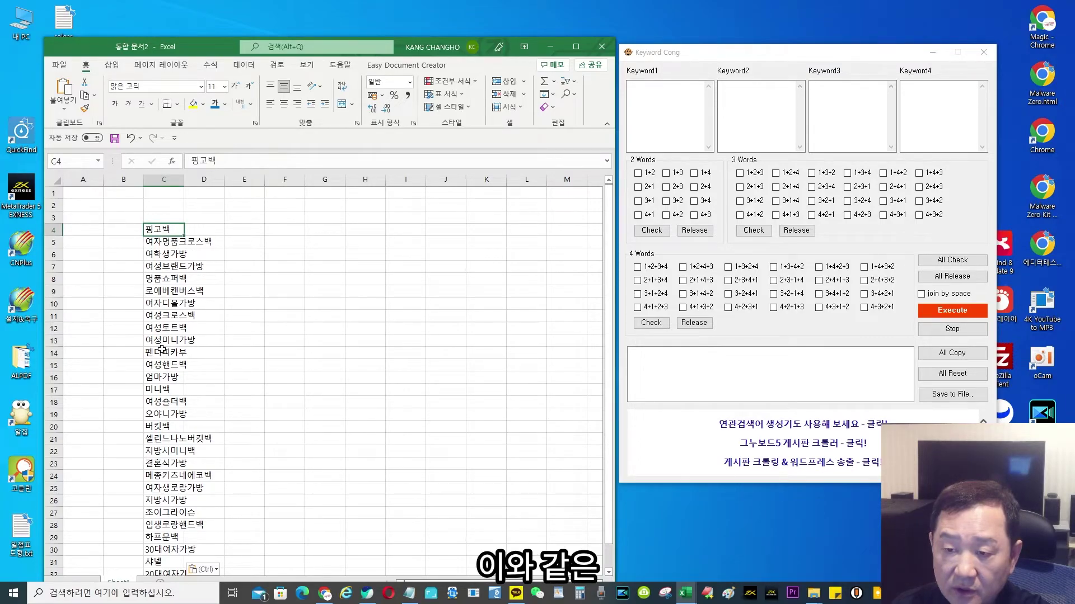
{"action": "left_click", "coordinate": [697, 104]}
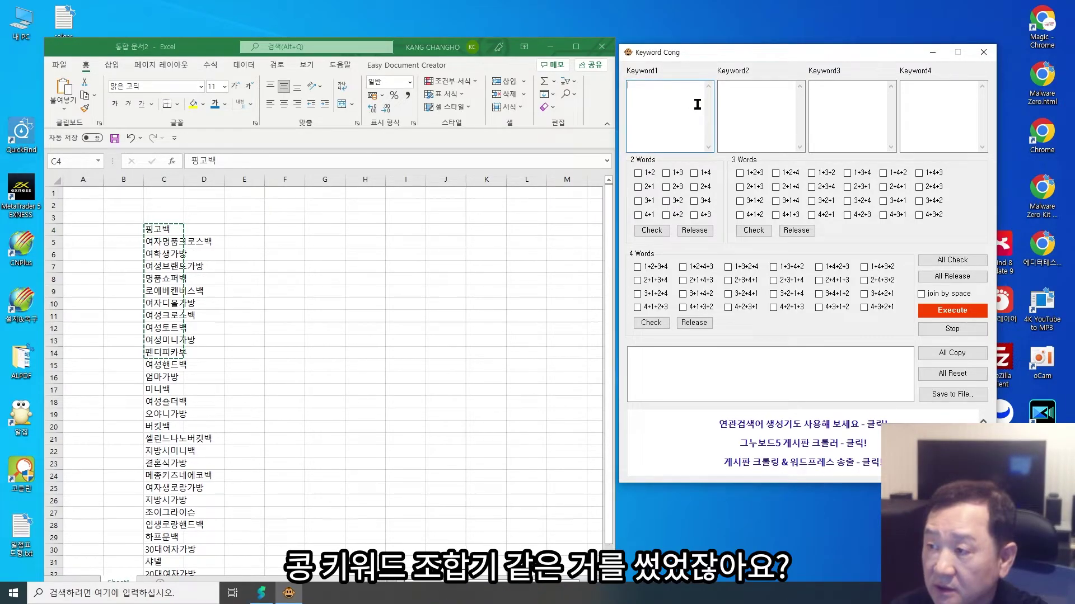
{"action": "key", "text": "ctrl+v"}
Step: Copy the keywords in C15:C26, 여성핸드백 through 지방시가방, from Excel into the Keyword2 list
{"action": "left_click_drag", "start_coordinate": [170, 363], "coordinate": [168, 500]}
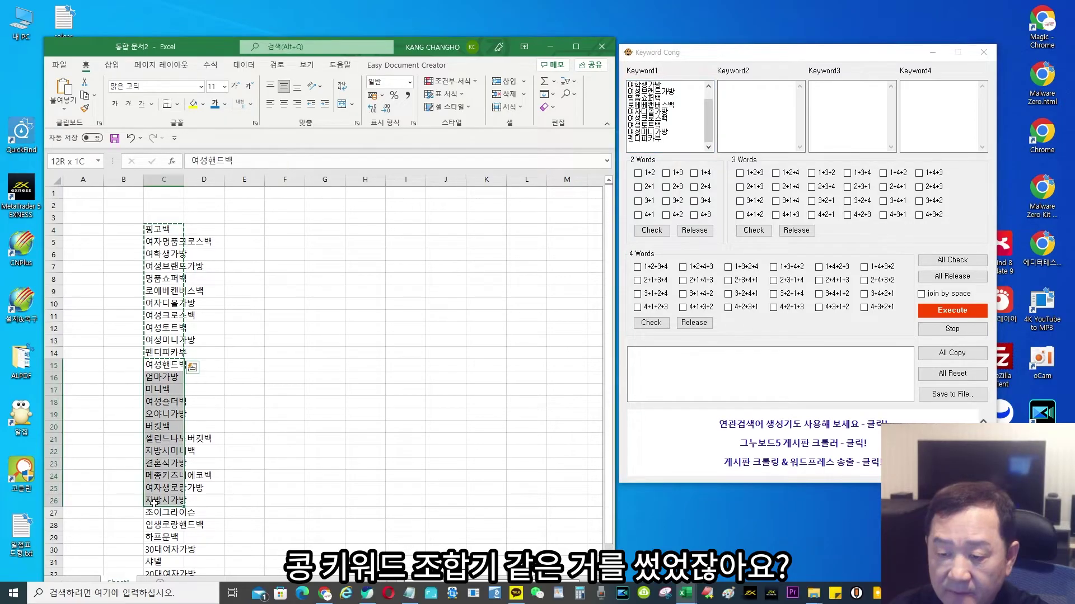
{"action": "key", "text": "ctrl+c"}
{"action": "left_click", "coordinate": [756, 109]}
{"action": "key", "text": "ctrl+v"}
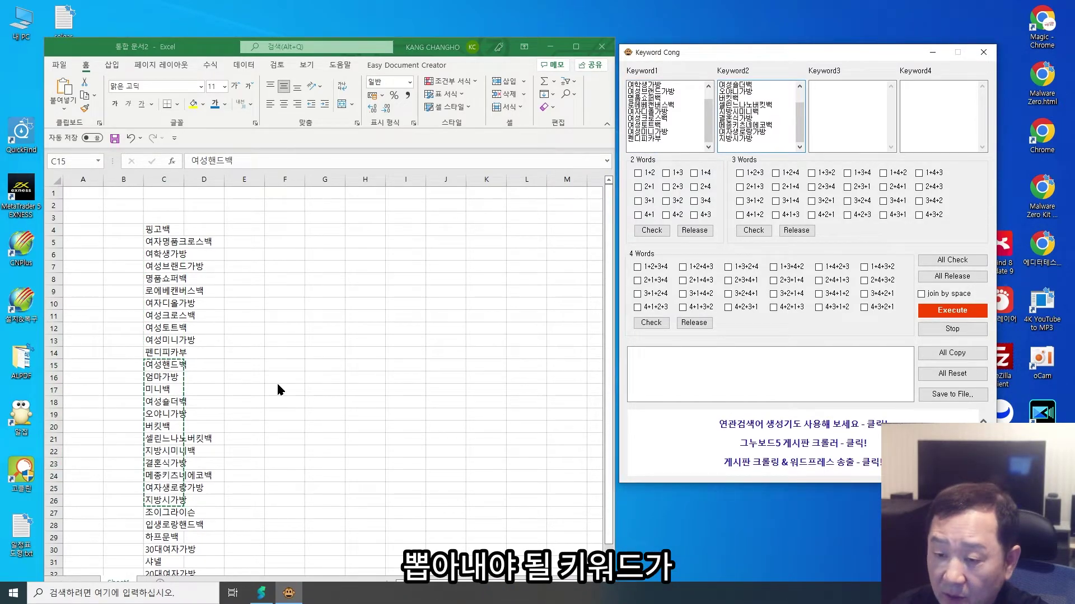
Step: Copy the keywords in C27:C33, 조이그라이슨 through 에르메스에르백, from Excel into the Keyword3 list
{"action": "left_click_drag", "start_coordinate": [163, 512], "coordinate": [162, 550]}
{"action": "key", "text": "ctrl+c"}
{"action": "left_click", "coordinate": [842, 96]}
{"action": "left_click_drag", "start_coordinate": [158, 303], "coordinate": [168, 378]}
{"action": "key", "text": "ctrl+c"}
{"action": "left_click", "coordinate": [845, 112]}
{"action": "key", "text": "ctrl+v"}
Step: Enter 20대 and 30대 on separate lines in the Keyword4 list
{"action": "left_click", "coordinate": [929, 98]}
{"action": "type", "text": "20대"}
{"action": "key", "text": "Return"}
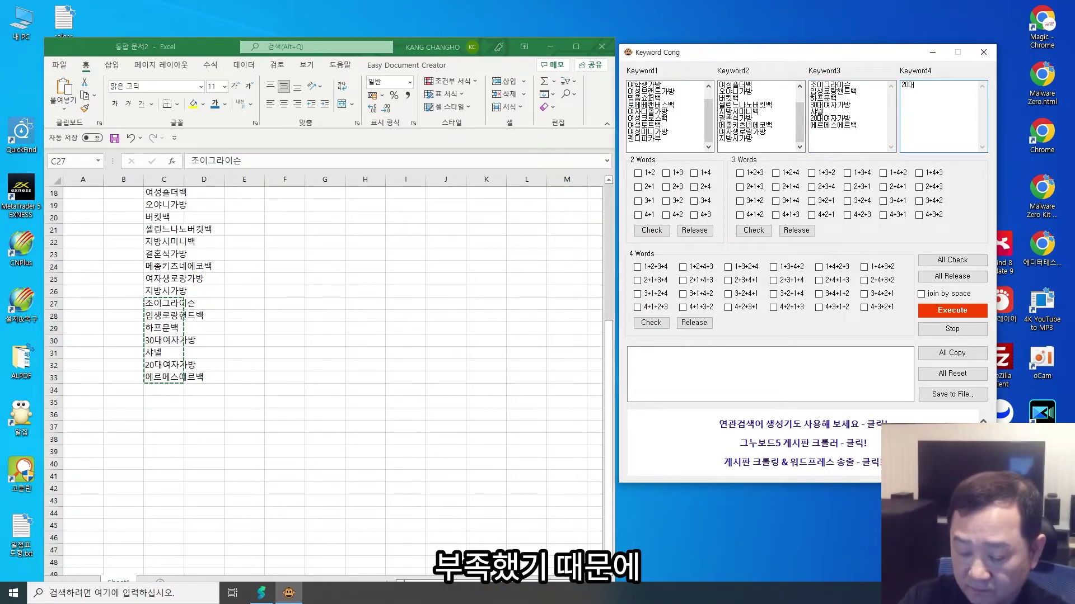
{"action": "type", "text": "30대"}
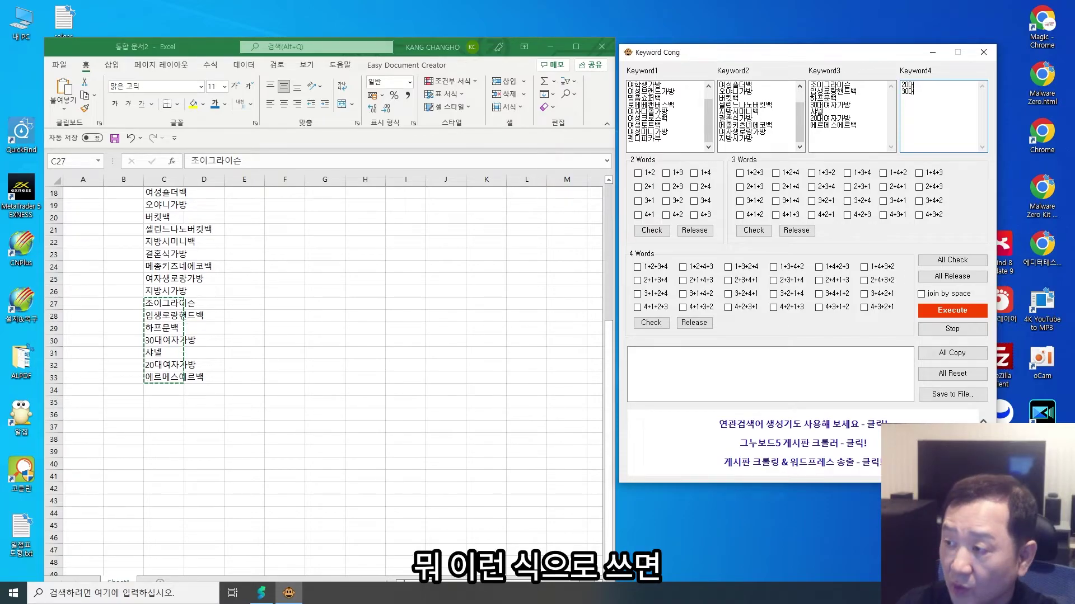
{"action": "key", "text": "Return"}
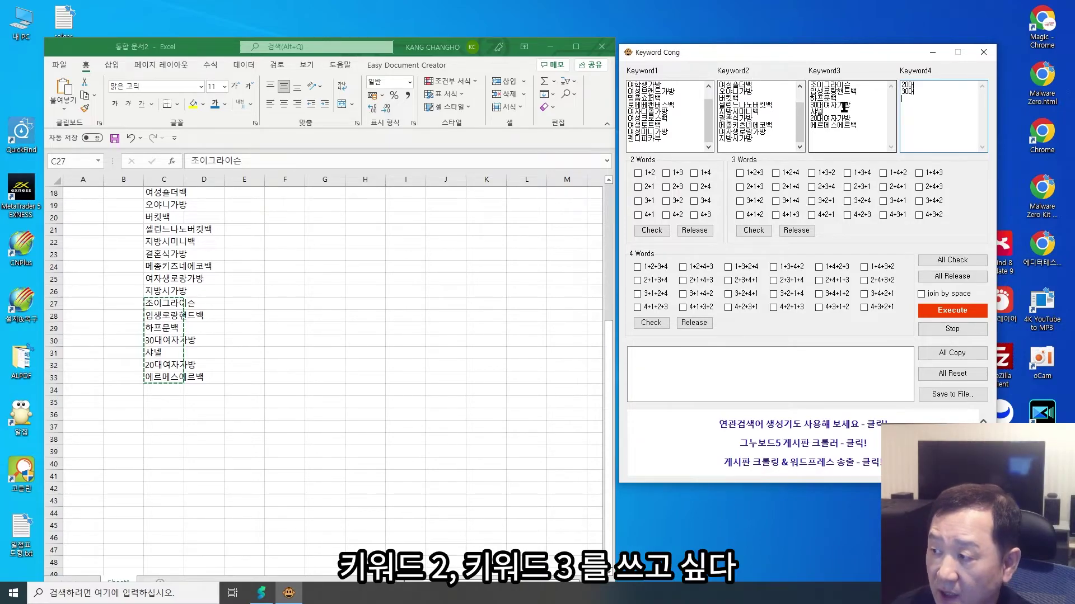
Step: Generate keyword combinations for 4+1+2, 1+2, 1+3 and 1+4, and copy all of the results
{"action": "left_click", "coordinate": [744, 217]}
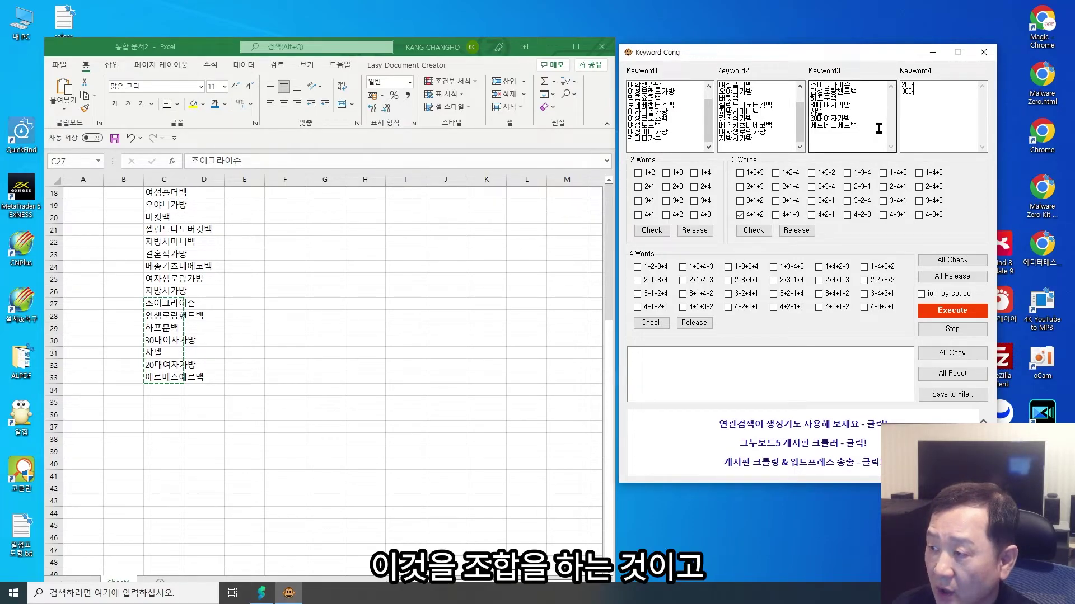
{"action": "left_click", "coordinate": [639, 174]}
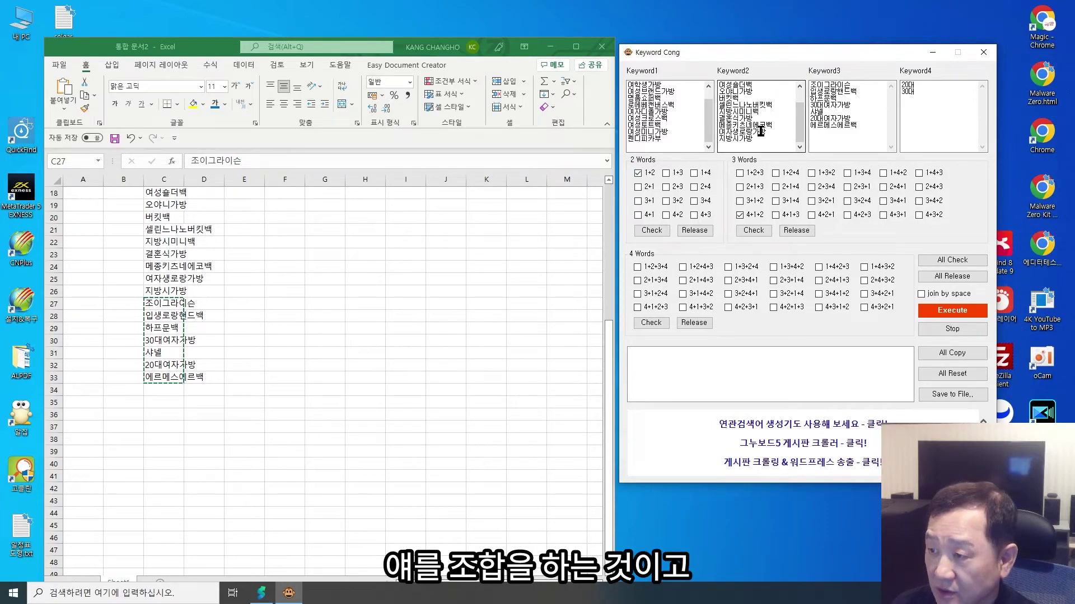
{"action": "left_click", "coordinate": [666, 173]}
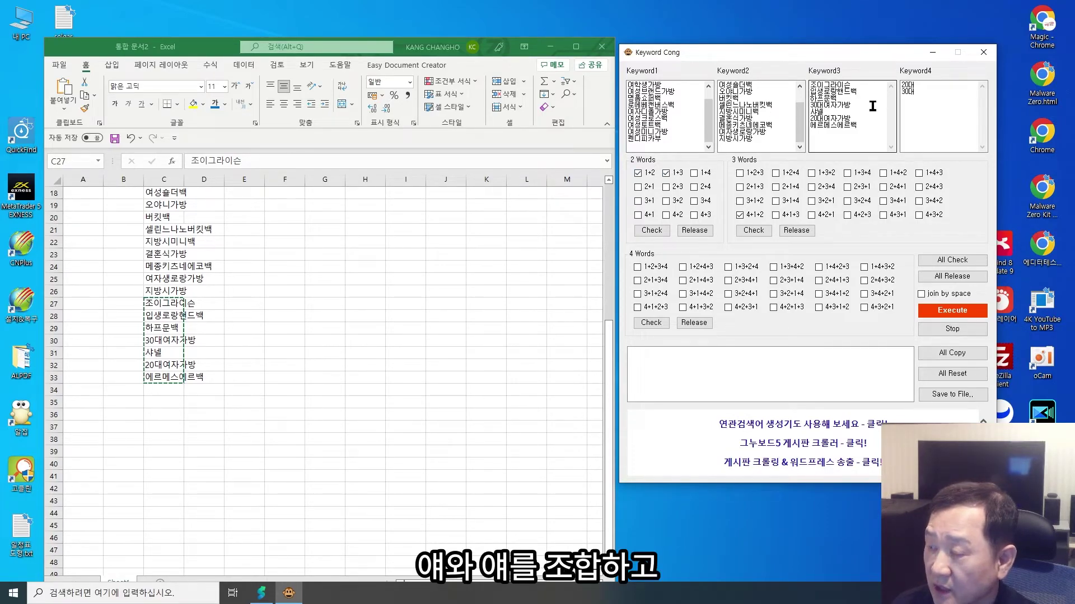
{"action": "left_click", "coordinate": [695, 173]}
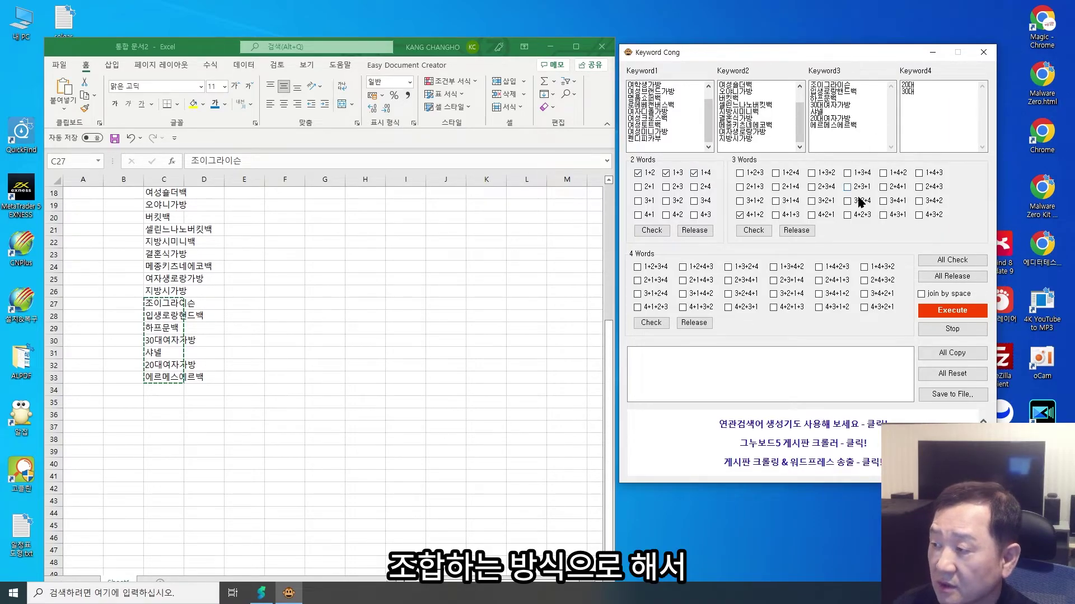
{"action": "left_click", "coordinate": [936, 311]}
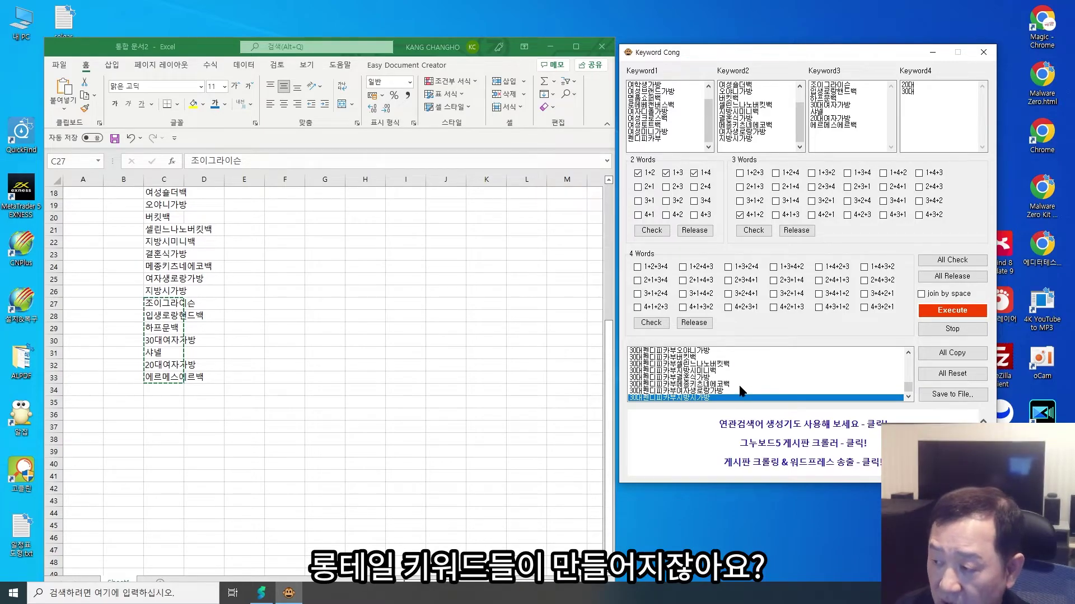
{"action": "left_click", "coordinate": [943, 355]}
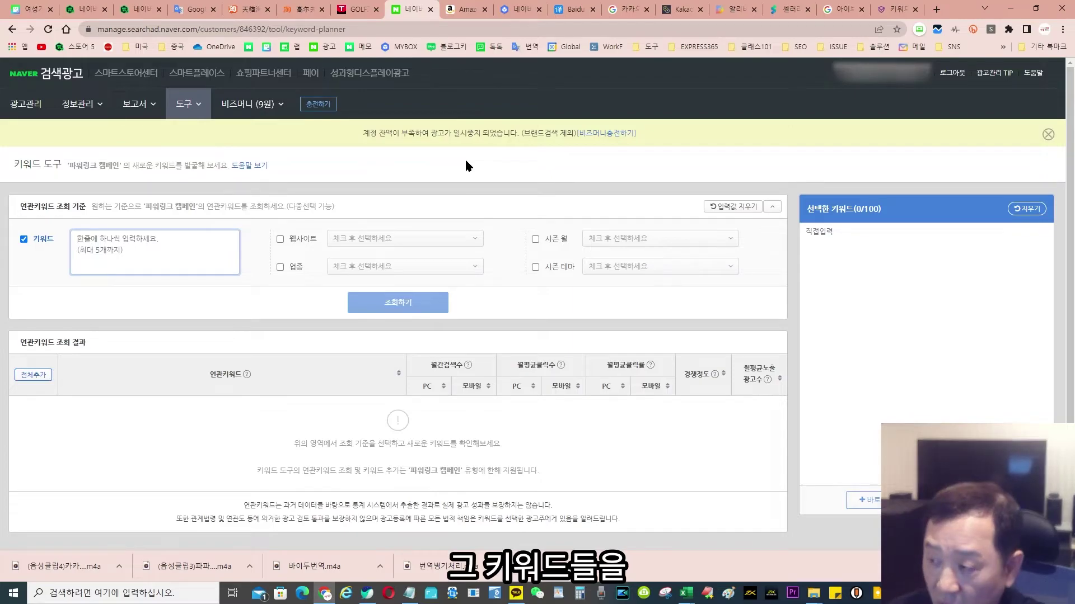
Step: Paste the combinations into the 선택한 키워드 list of Naver's keyword tool and delete all entries from 여성브랜드가방여성핸드백 onward
{"action": "left_click", "coordinate": [830, 233]}
{"action": "key", "text": "ctrl+v"}
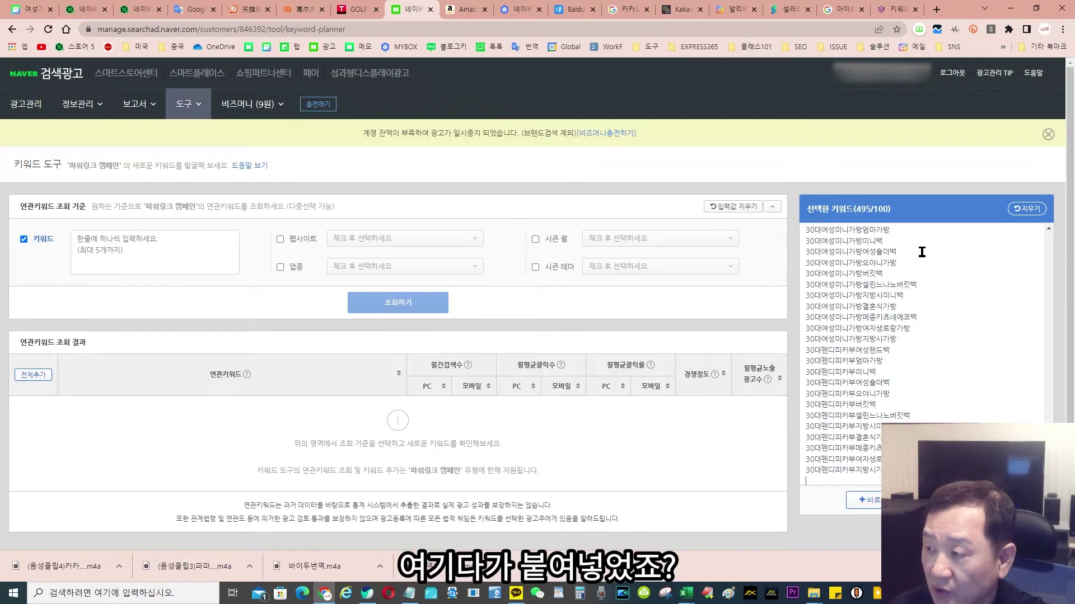
{"action": "left_click_drag", "start_coordinate": [873, 481], "coordinate": [804, 415]}
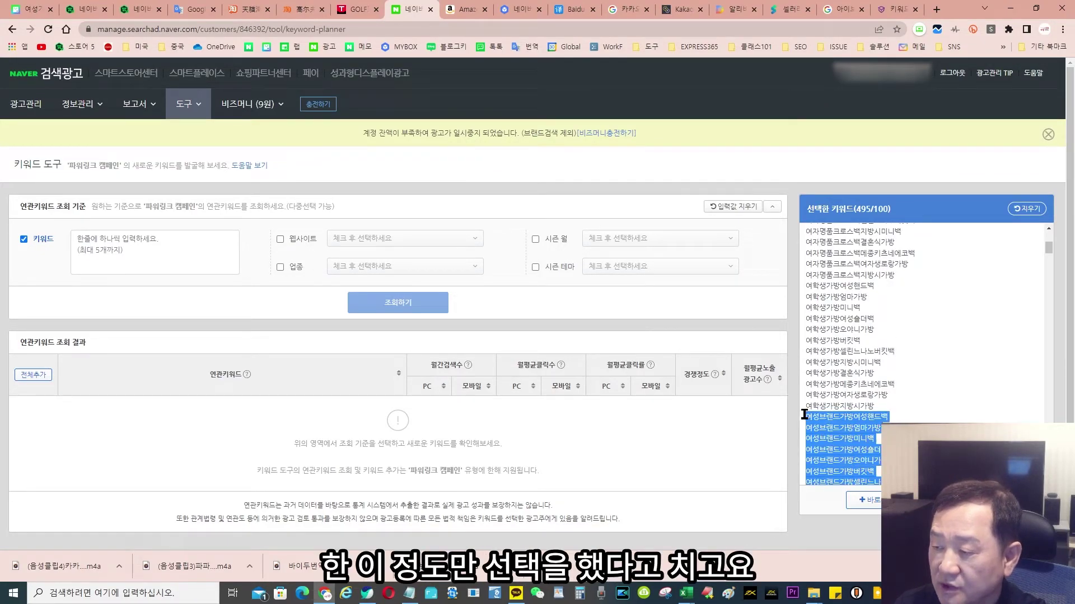
{"action": "key", "text": "Delete"}
Step: Open 월간 예상 실적 for the selected keywords, and examine the estimate chart and each keyword's expected impressions, clicks and cost
{"action": "left_click", "coordinate": [959, 500]}
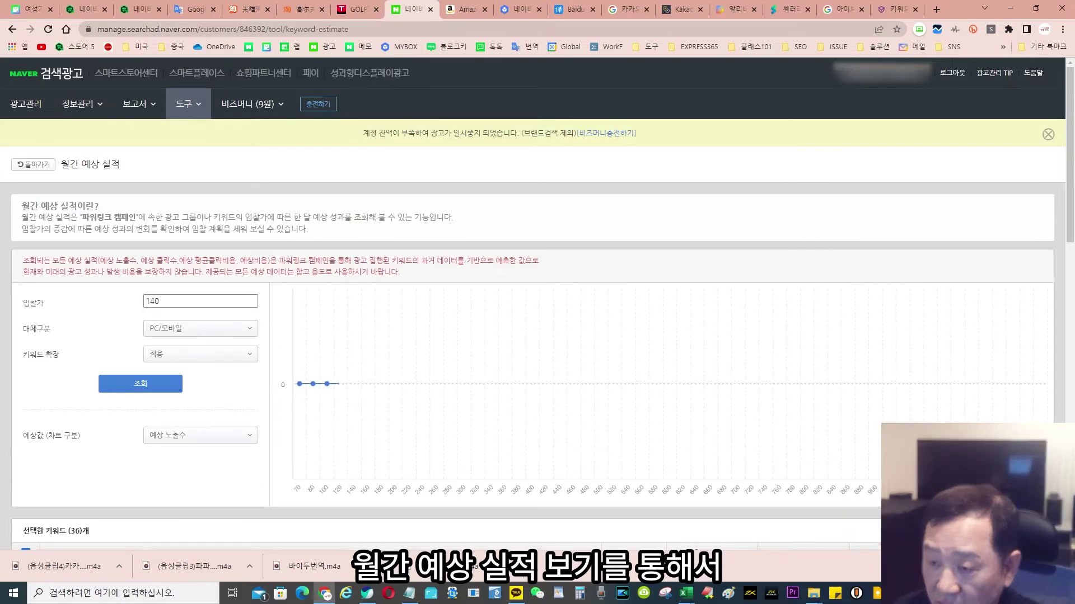
{"action": "scroll", "coordinate": [407, 312], "scroll_direction": "down", "scroll_amount": 2}
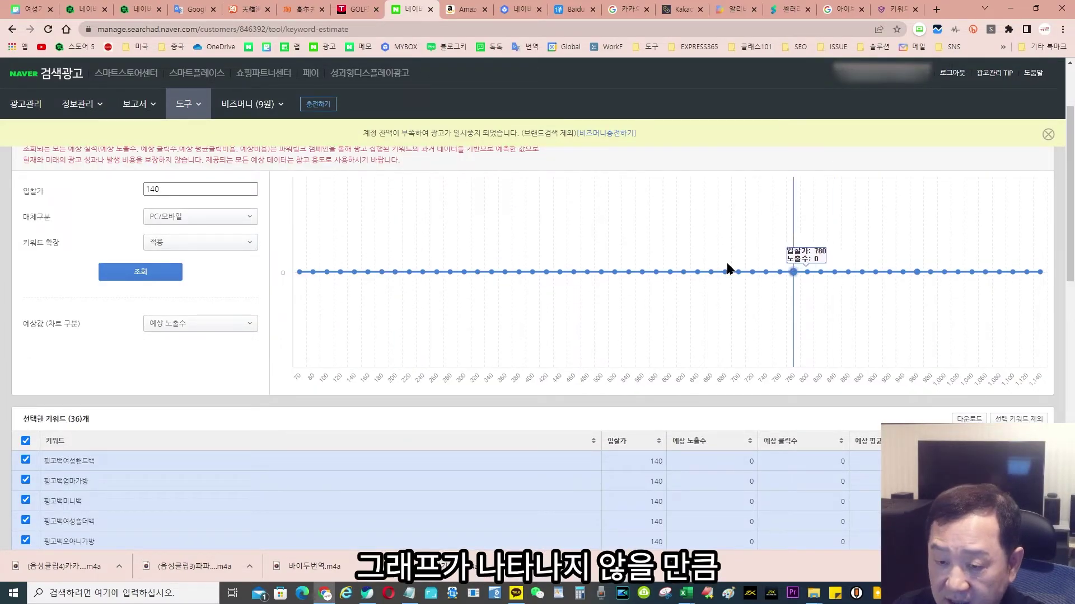
{"action": "scroll", "coordinate": [728, 267], "scroll_direction": "down", "scroll_amount": 4}
{"action": "scroll", "coordinate": [682, 274], "scroll_direction": "up", "scroll_amount": 2}
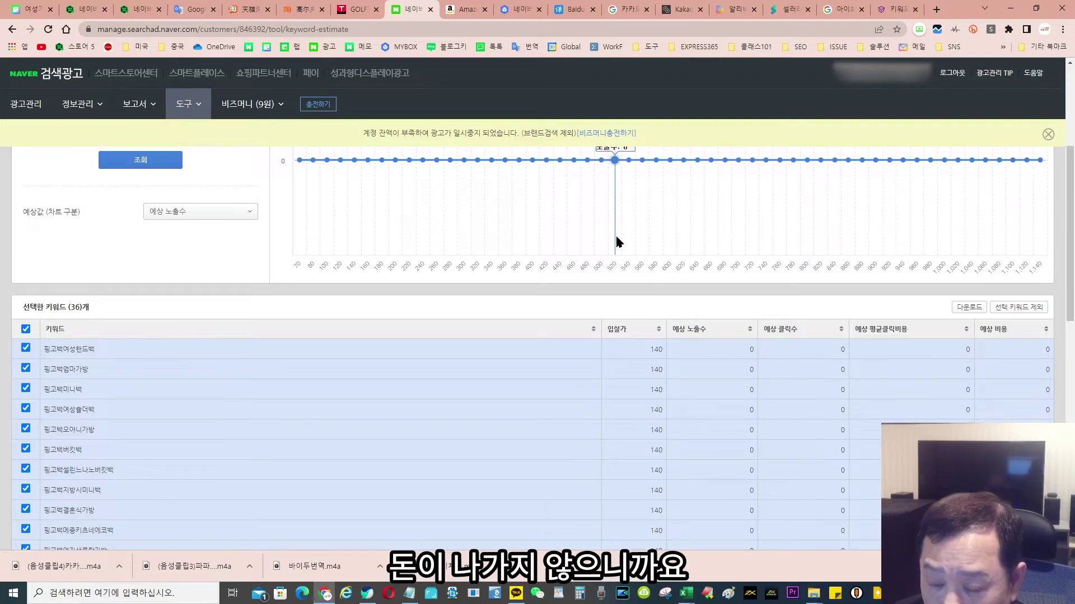
{"action": "scroll", "coordinate": [515, 277], "scroll_direction": "down", "scroll_amount": 2}
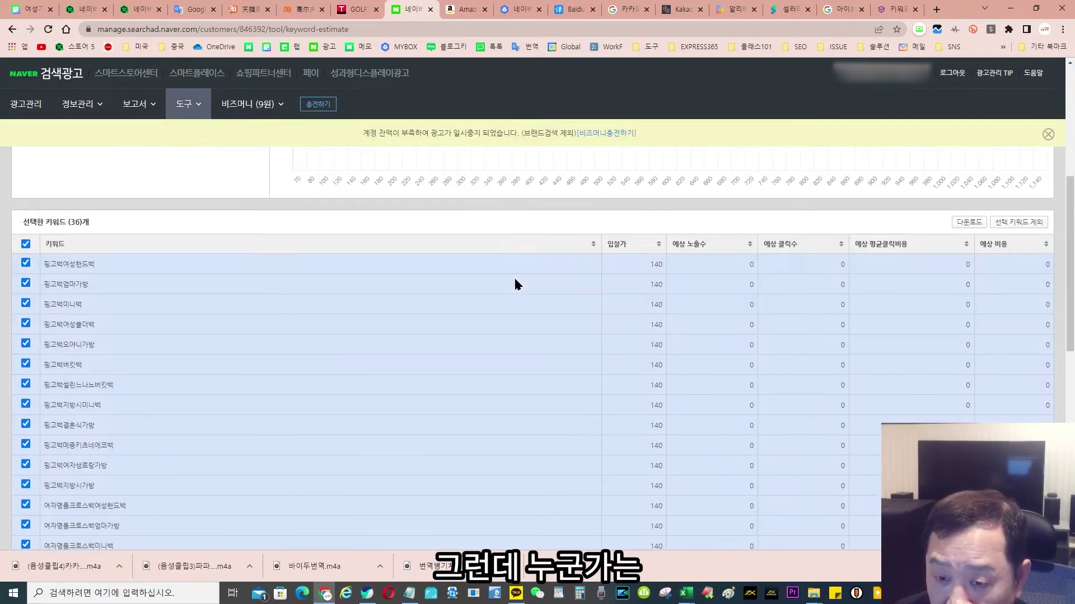
{"action": "scroll", "coordinate": [179, 361], "scroll_direction": "down", "scroll_amount": 2}
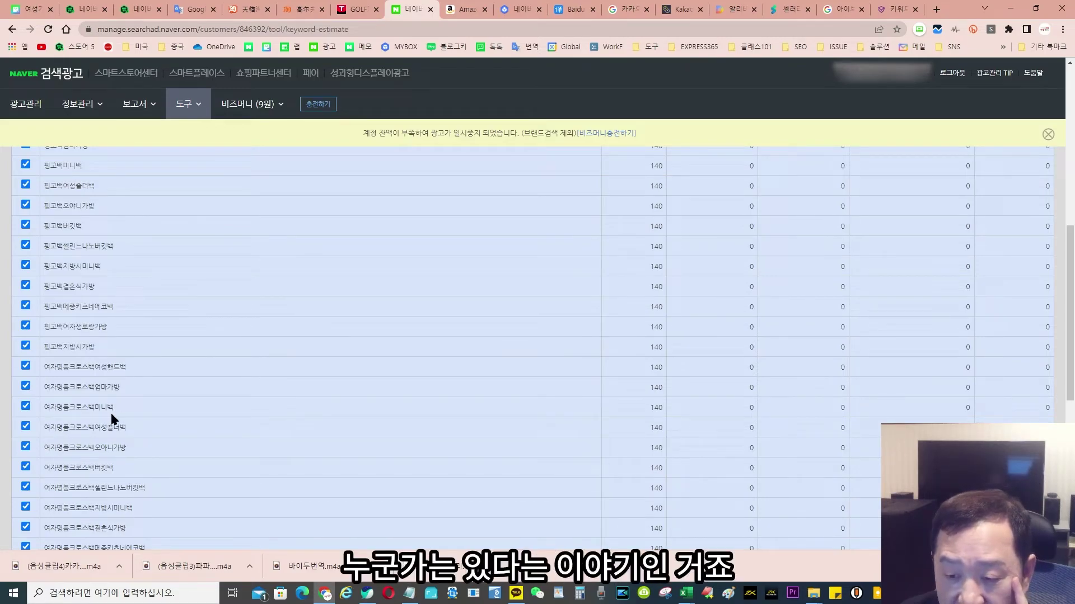
Step: Review the remaining estimates for the selected keywords down to the end of the 선택한 키워드 table
{"action": "scroll", "coordinate": [107, 409], "scroll_direction": "down", "scroll_amount": 6}
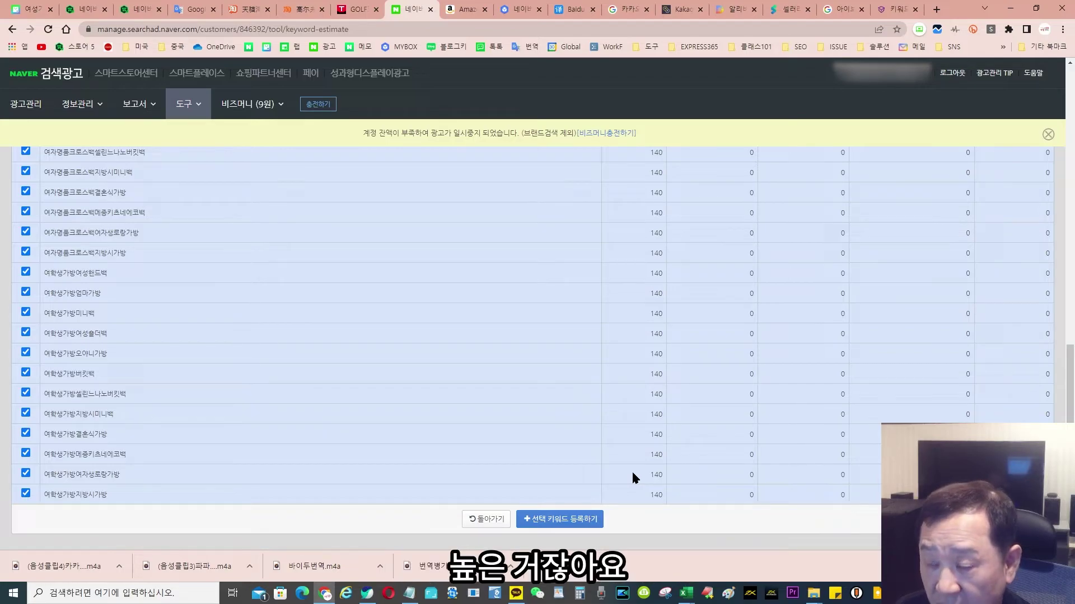
{"action": "scroll", "coordinate": [665, 413], "scroll_direction": "up", "scroll_amount": 6}
{"action": "scroll", "coordinate": [665, 413], "scroll_direction": "up", "scroll_amount": 4}
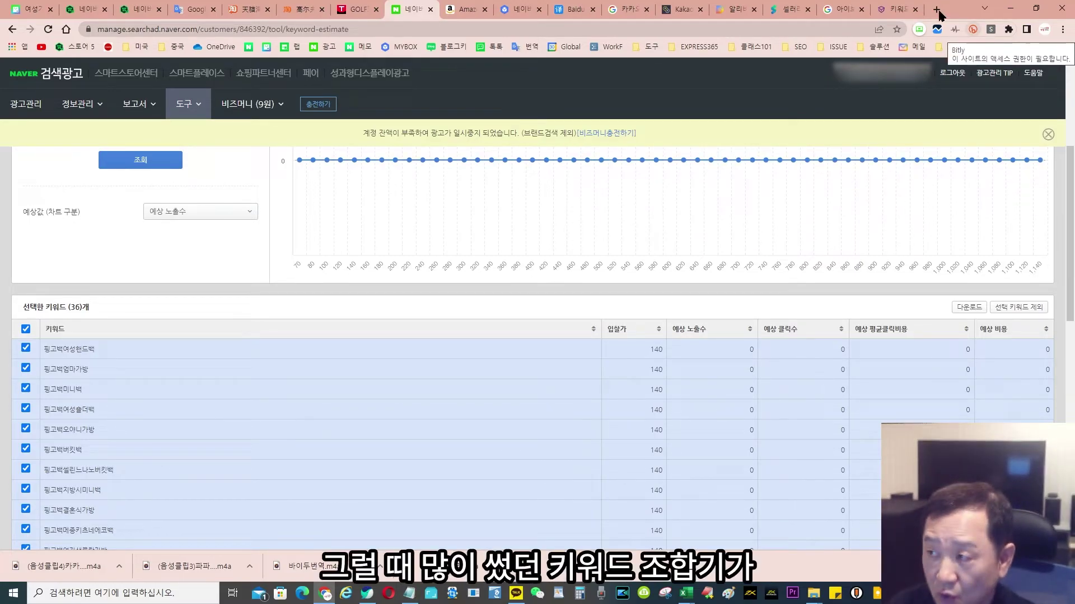
Step: Show the i-boss keyword combiner page and the Keyword Cong desktop program as keyword-combination options
{"action": "left_click", "coordinate": [896, 9]}
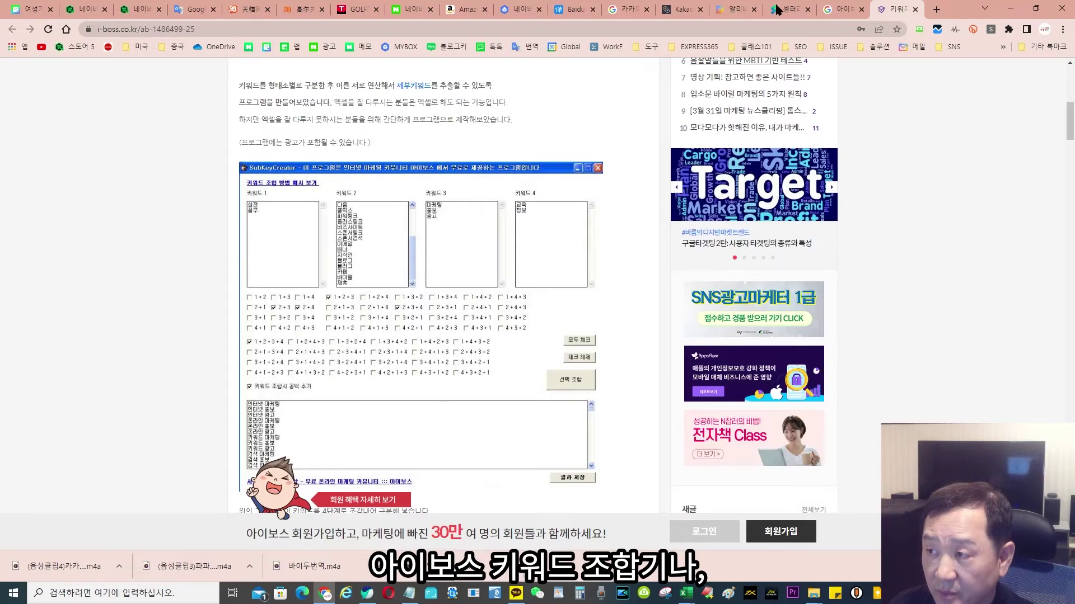
{"action": "left_click", "coordinate": [1009, 13]}
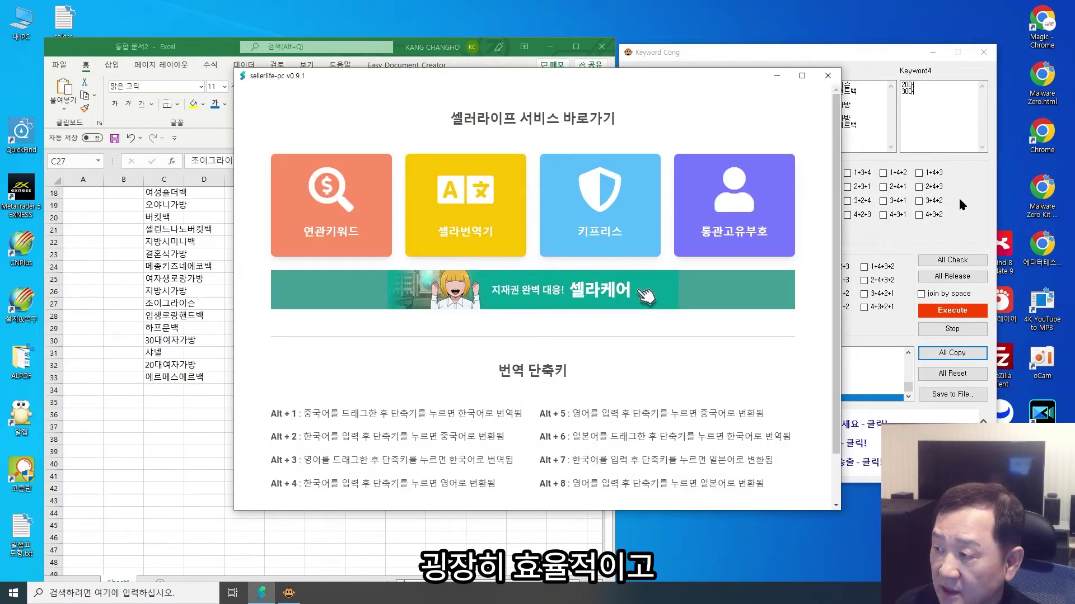
{"action": "left_click", "coordinate": [958, 196]}
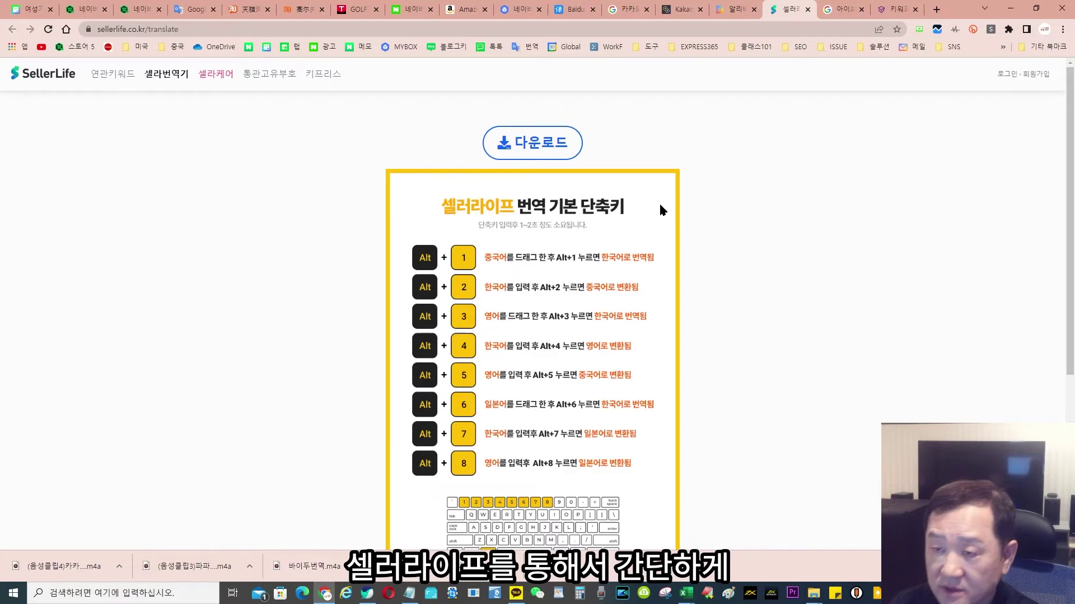
Step: Search SellerLife's 연관키워드 for 여성가방 and add 핑고백, 여성가방쇼핑몰, 30대여성가방숄더백 and 여성가방 to the keyword list
{"action": "left_click", "coordinate": [113, 77]}
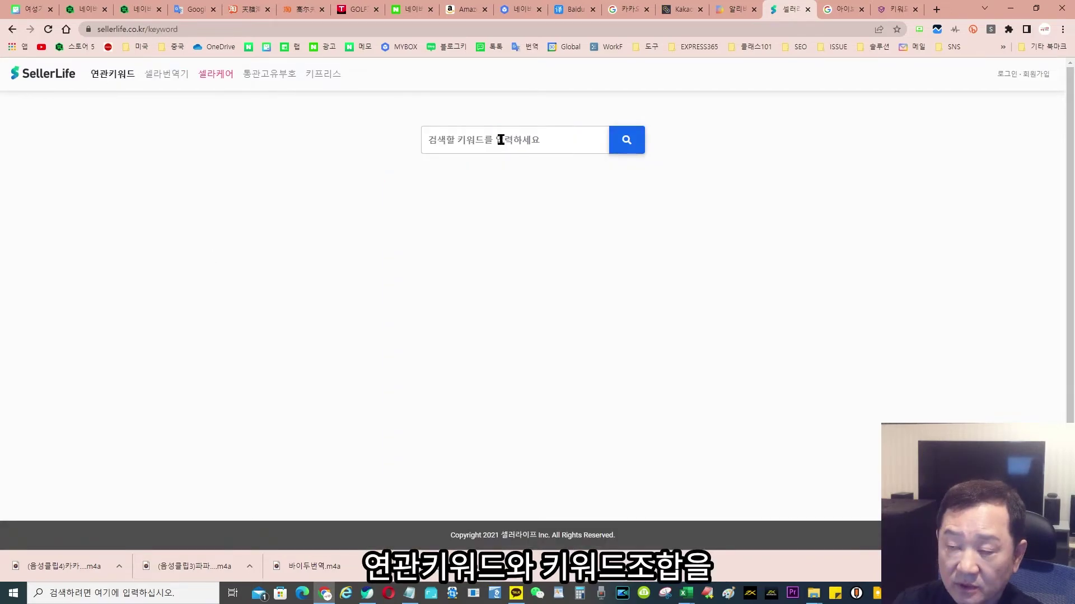
{"action": "left_click", "coordinate": [501, 140]}
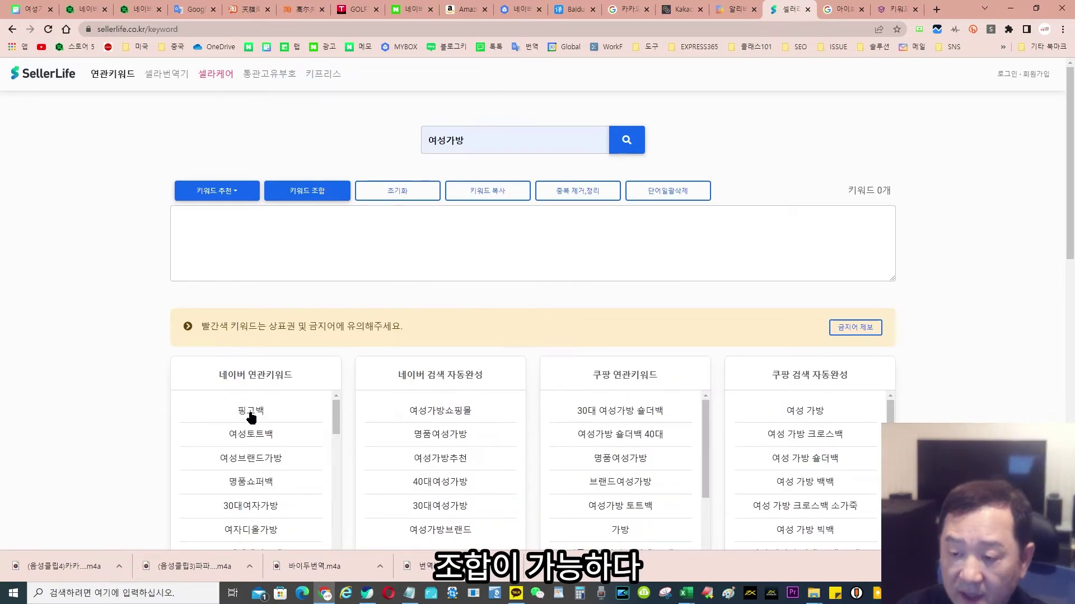
{"action": "left_click", "coordinate": [252, 412]}
{"action": "left_click", "coordinate": [425, 414]}
{"action": "left_click", "coordinate": [619, 413]}
{"action": "left_click", "coordinate": [805, 411]}
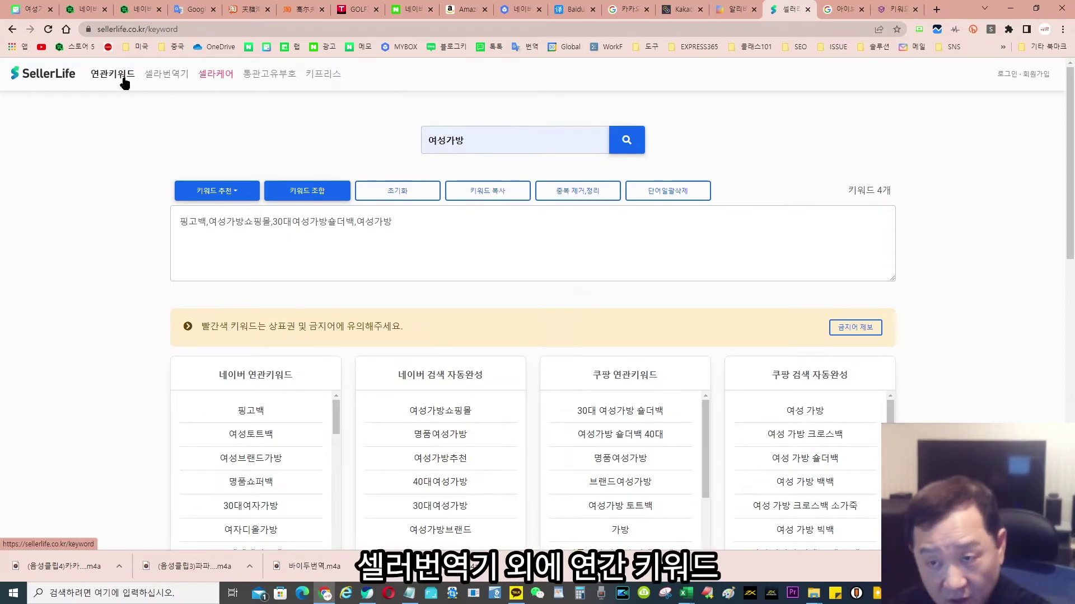
Step: Verify a personal customs code in SellerLife's 통관고유부호 tool, filling in the code, the full name and the phone number's last four digits
{"action": "left_click", "coordinate": [270, 74]}
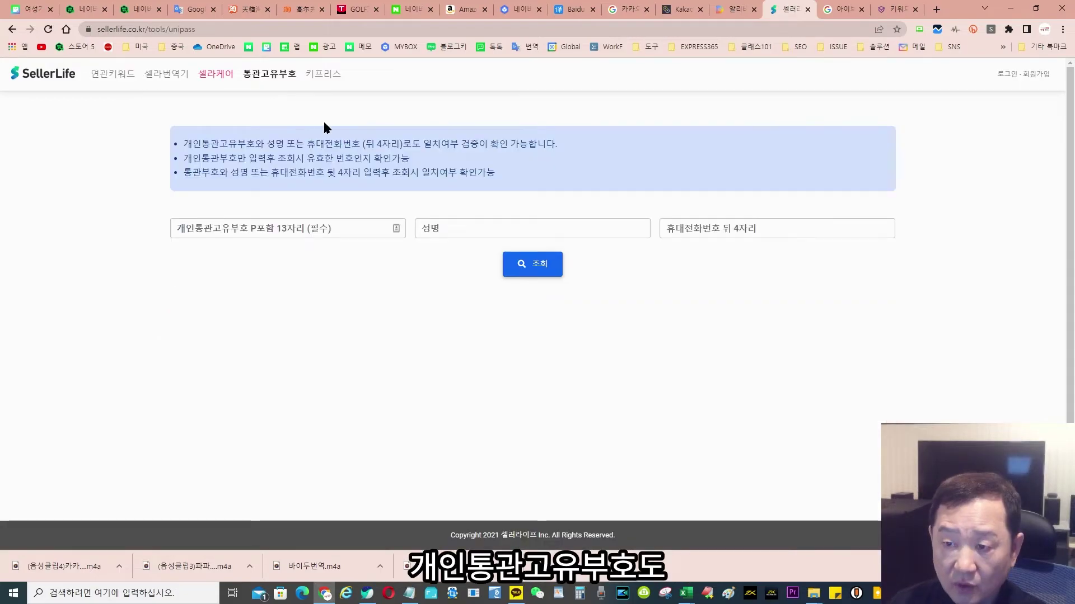
{"action": "left_click", "coordinate": [335, 221]}
{"action": "left_click", "coordinate": [504, 231]}
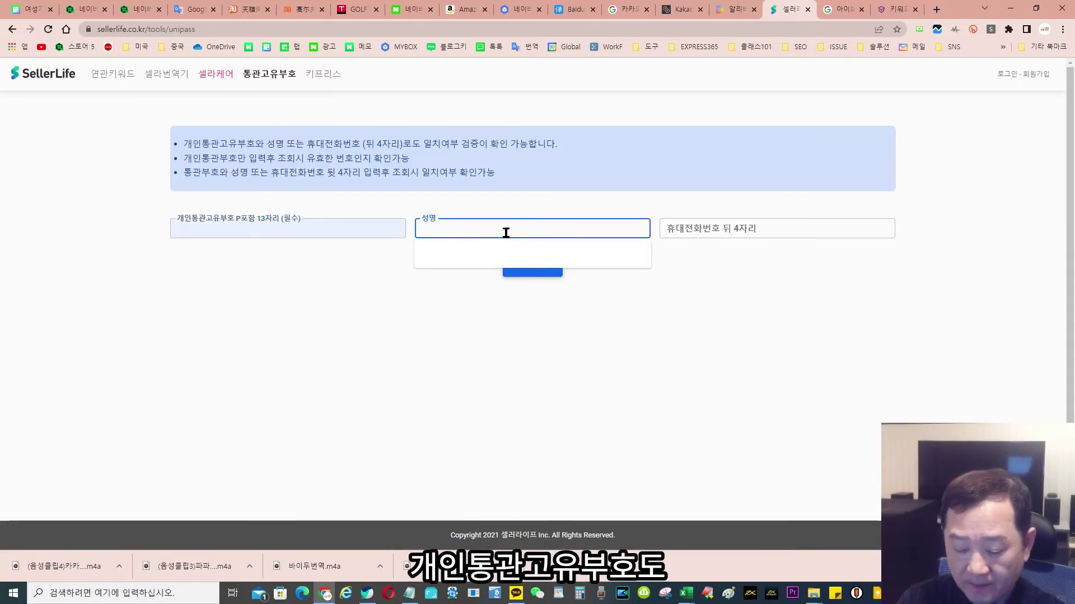
{"action": "left_click", "coordinate": [715, 228]}
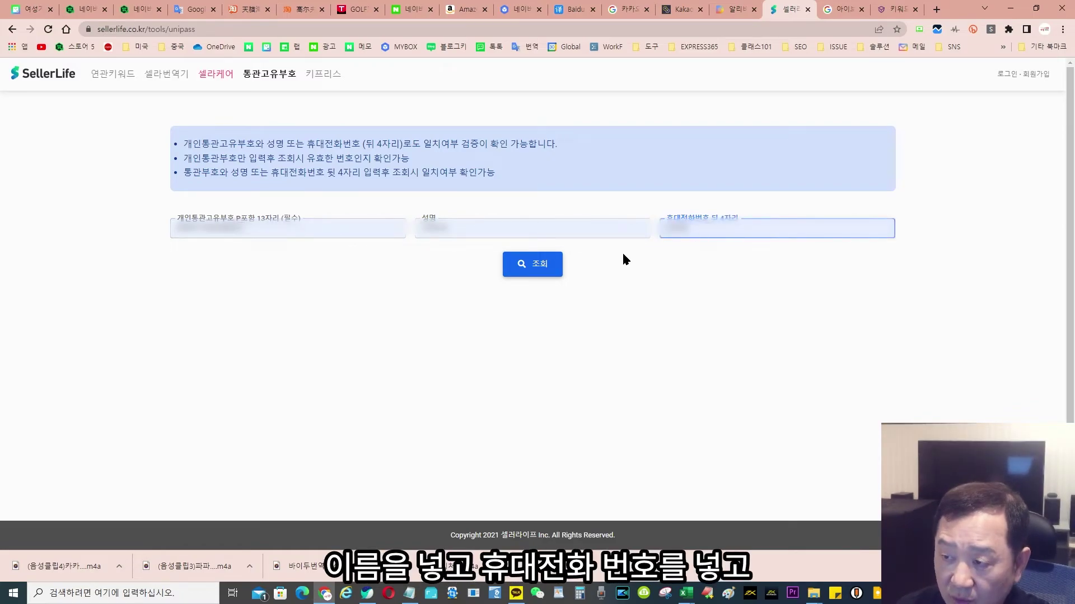
{"action": "left_click", "coordinate": [561, 273]}
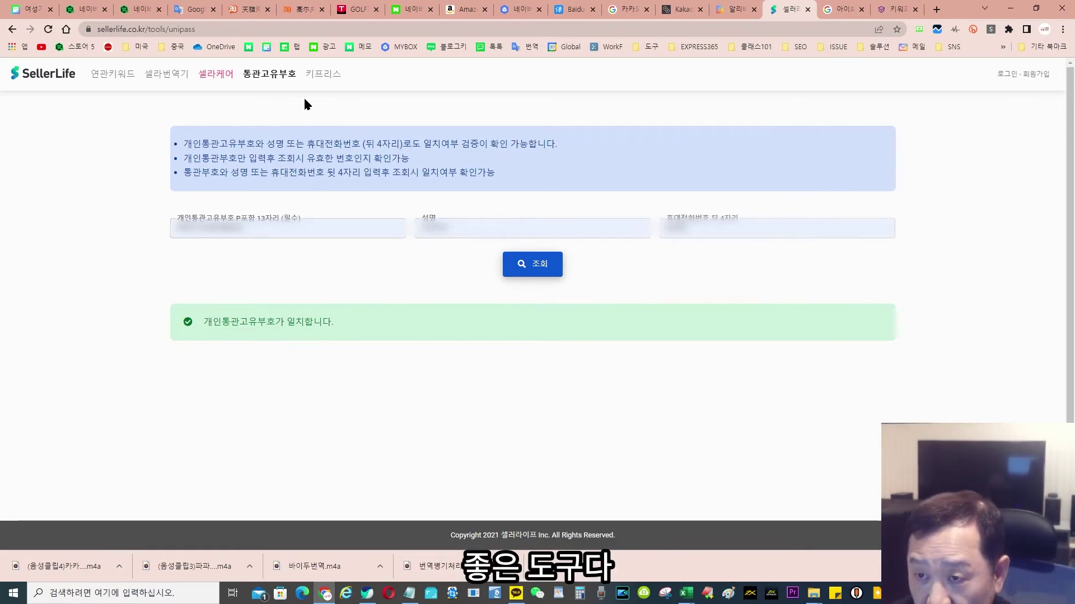
Step: Open the KIPRIS patent search site from SellerLife, and view SellerLife's 셀라케어 intellectual property protection page
{"action": "left_click", "coordinate": [329, 79]}
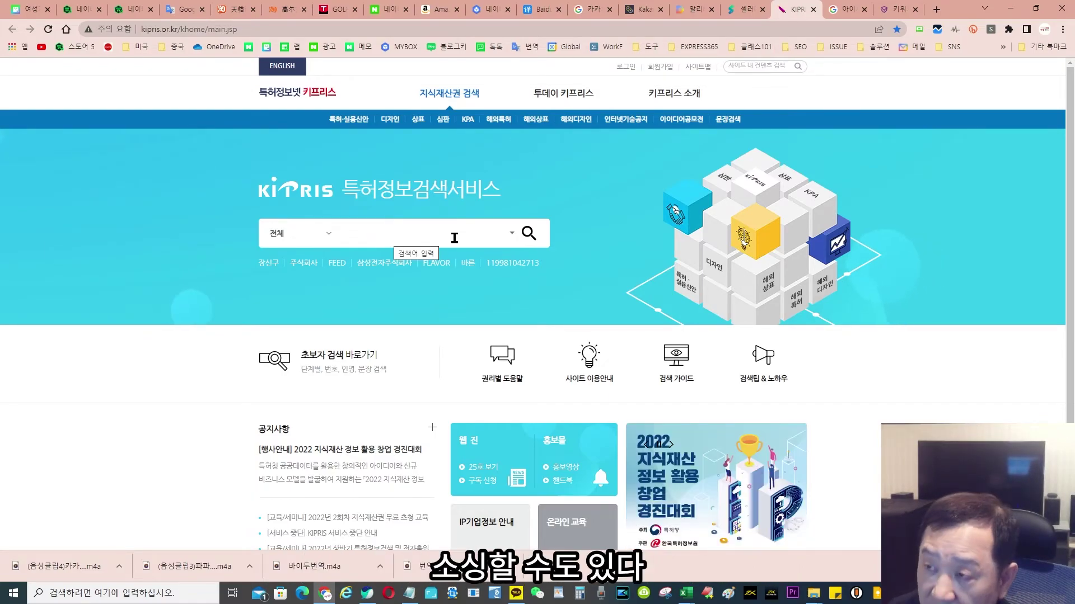
{"action": "left_click", "coordinate": [750, 18]}
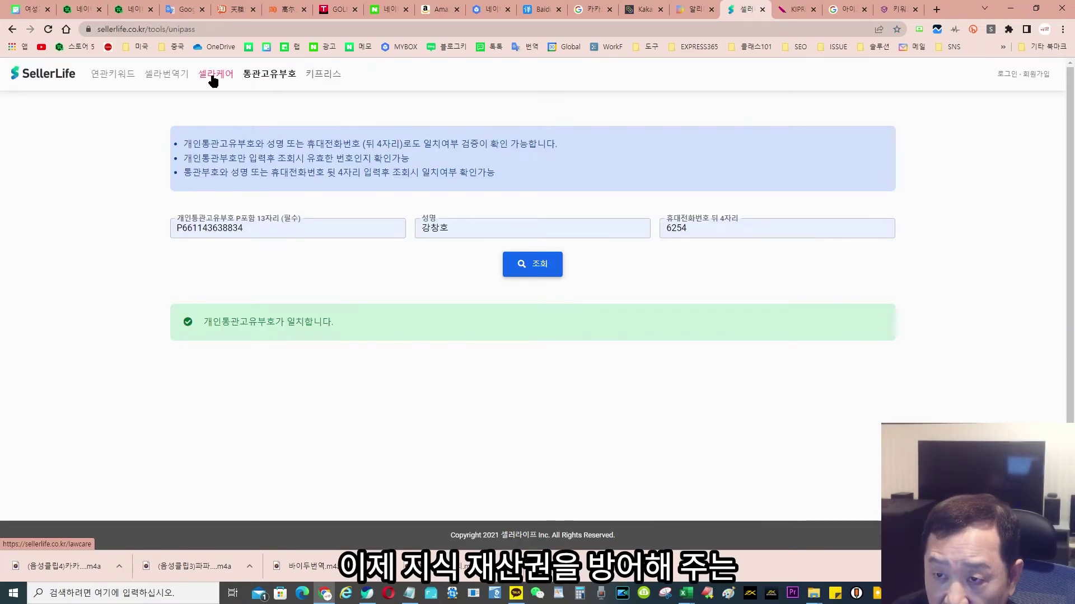
{"action": "left_click", "coordinate": [213, 78]}
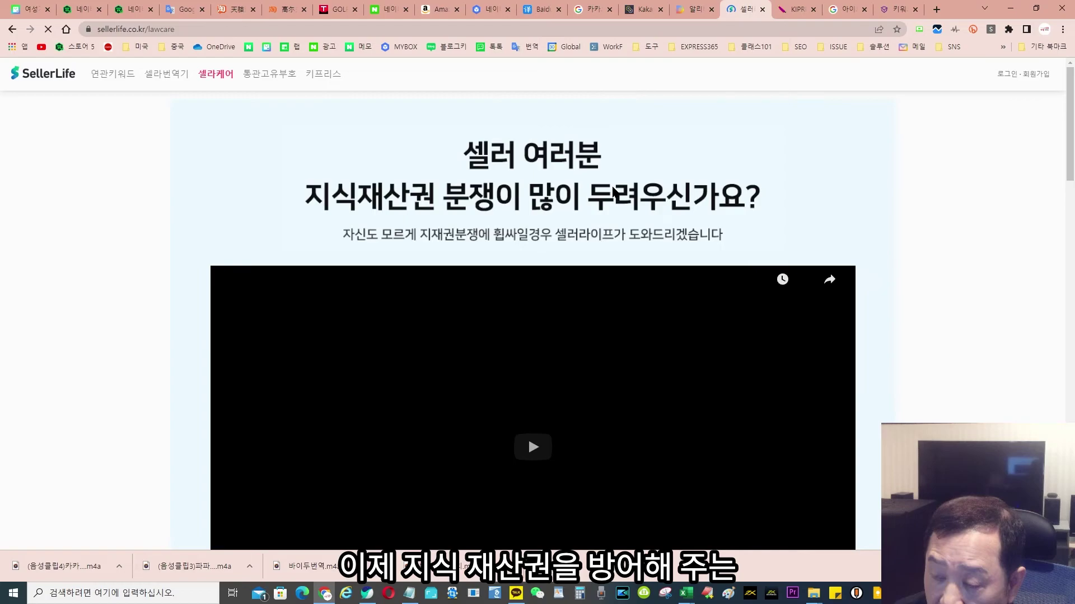